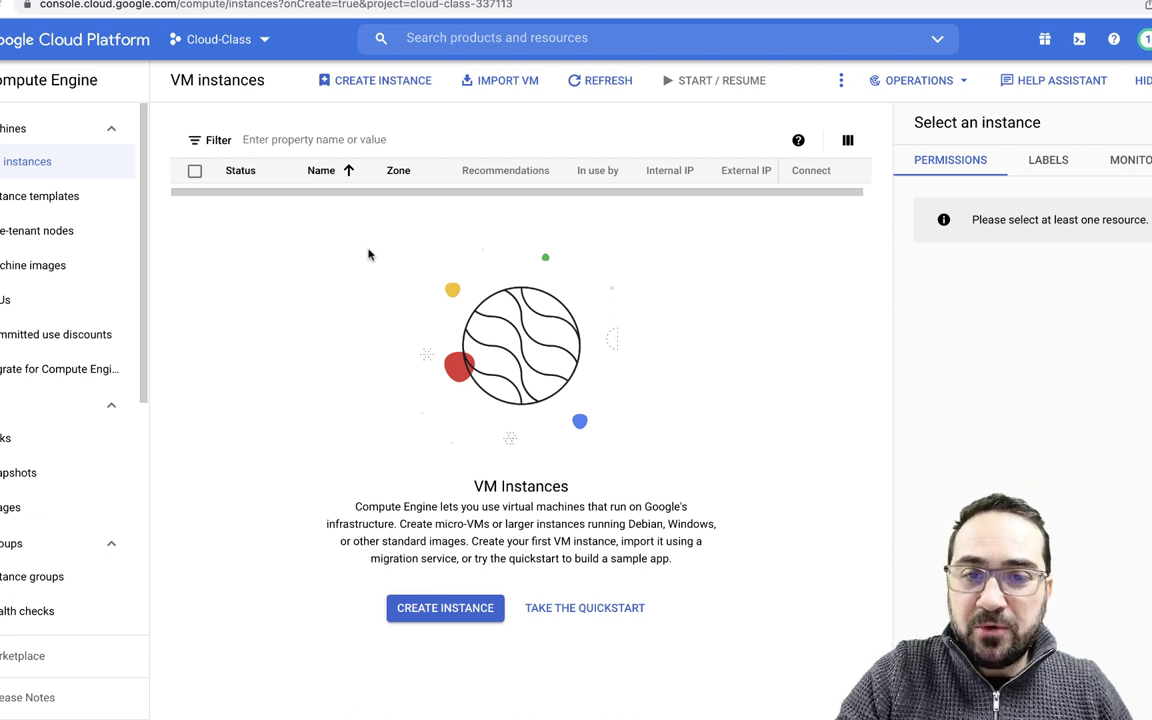
Switch to Terminal and bring the remote Windows PowerShell session up beside it
key(super+Tab)
key(super+Tab)
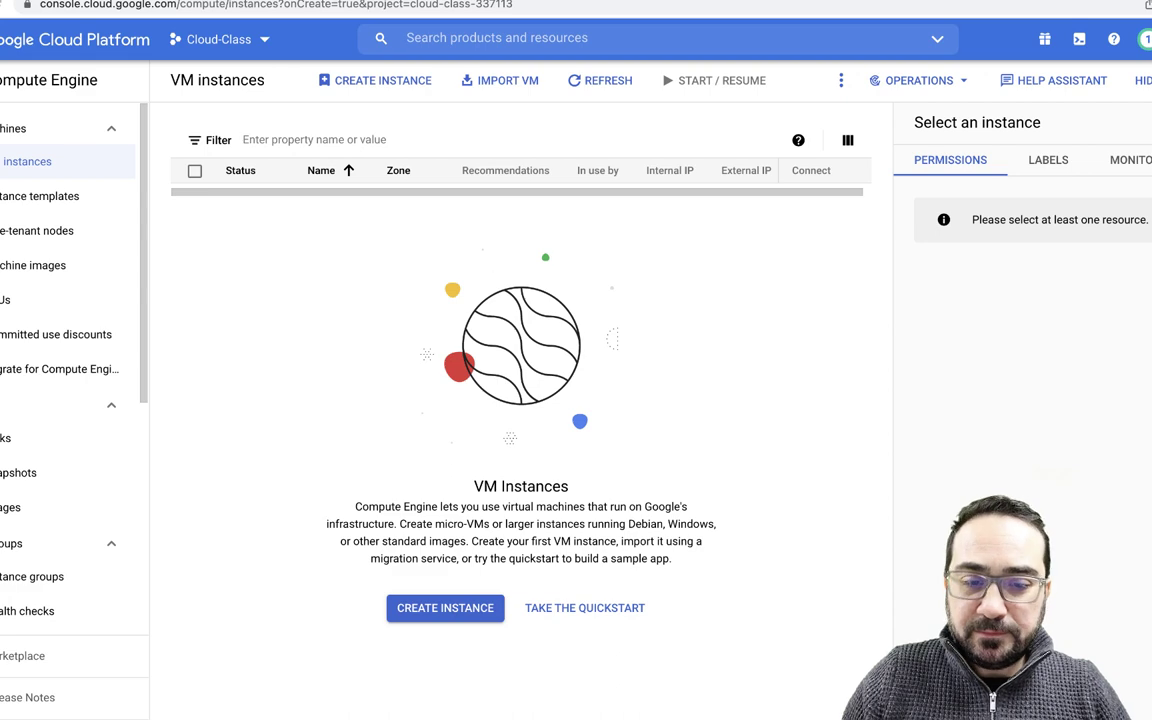
click(463, 708)
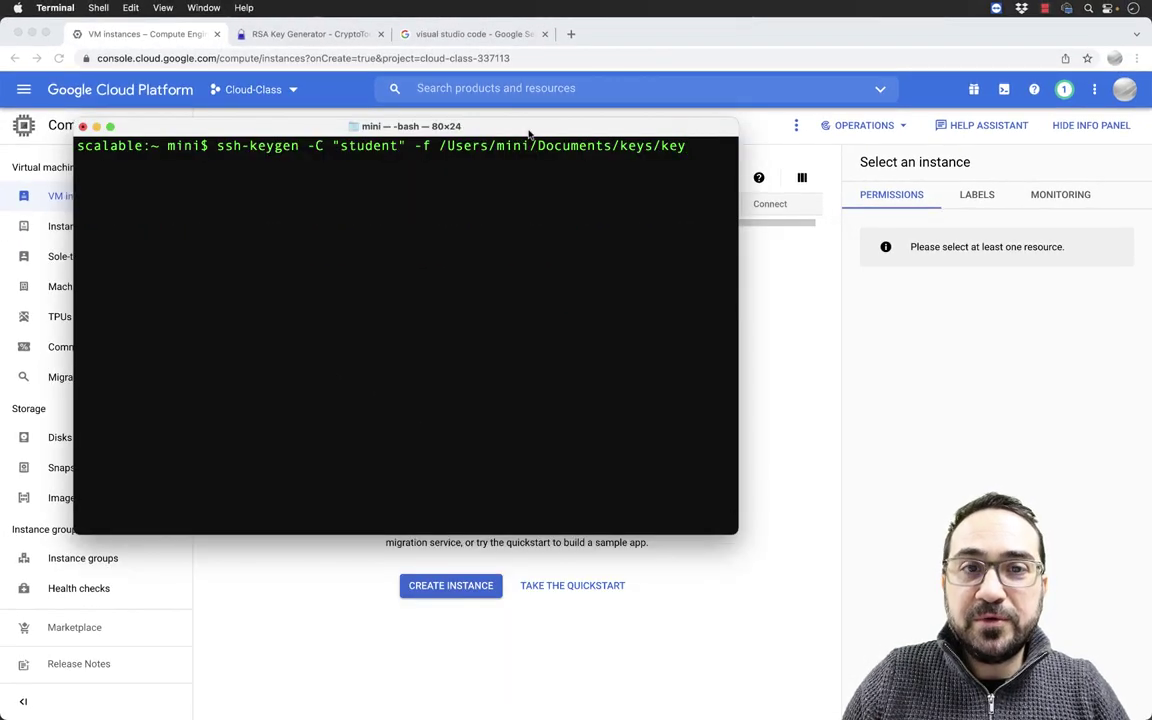
mouse_move(695, 716)
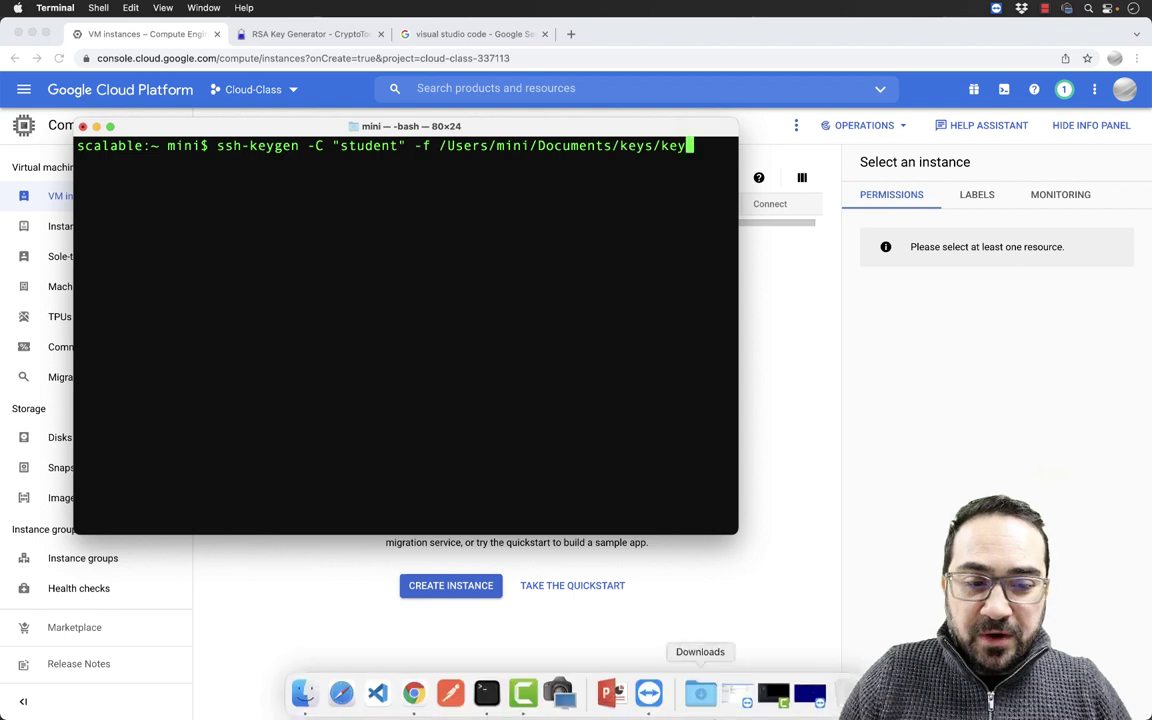
click(806, 700)
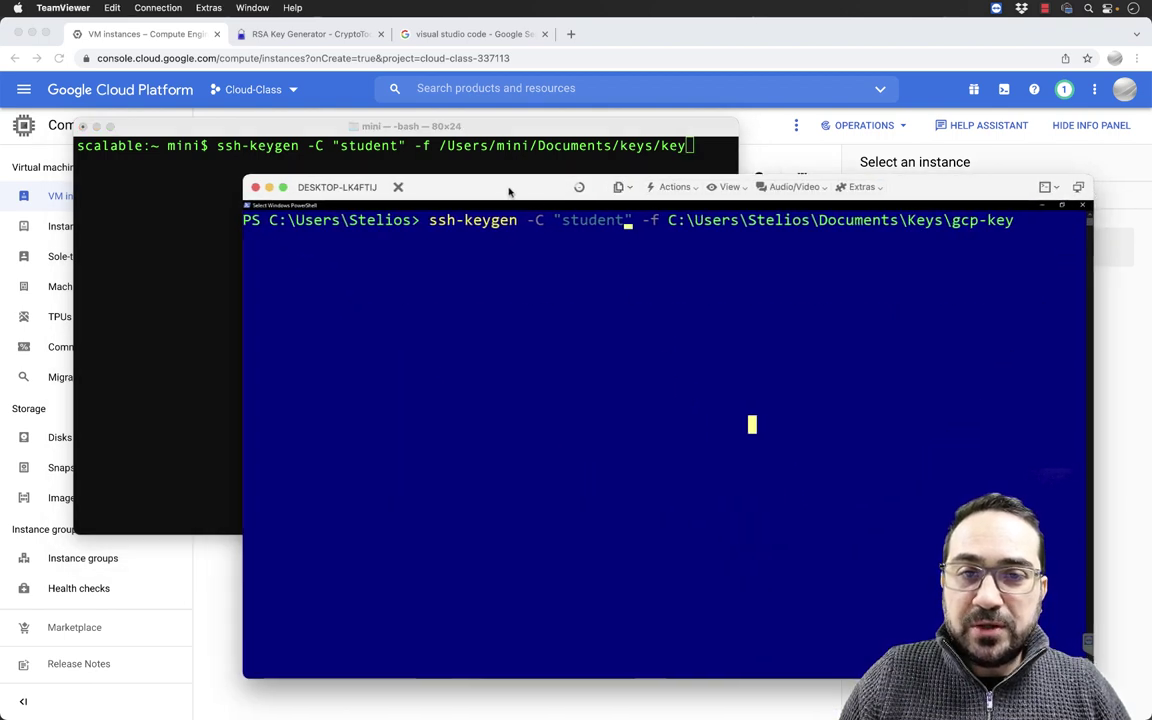
drag(509, 190, 537, 193)
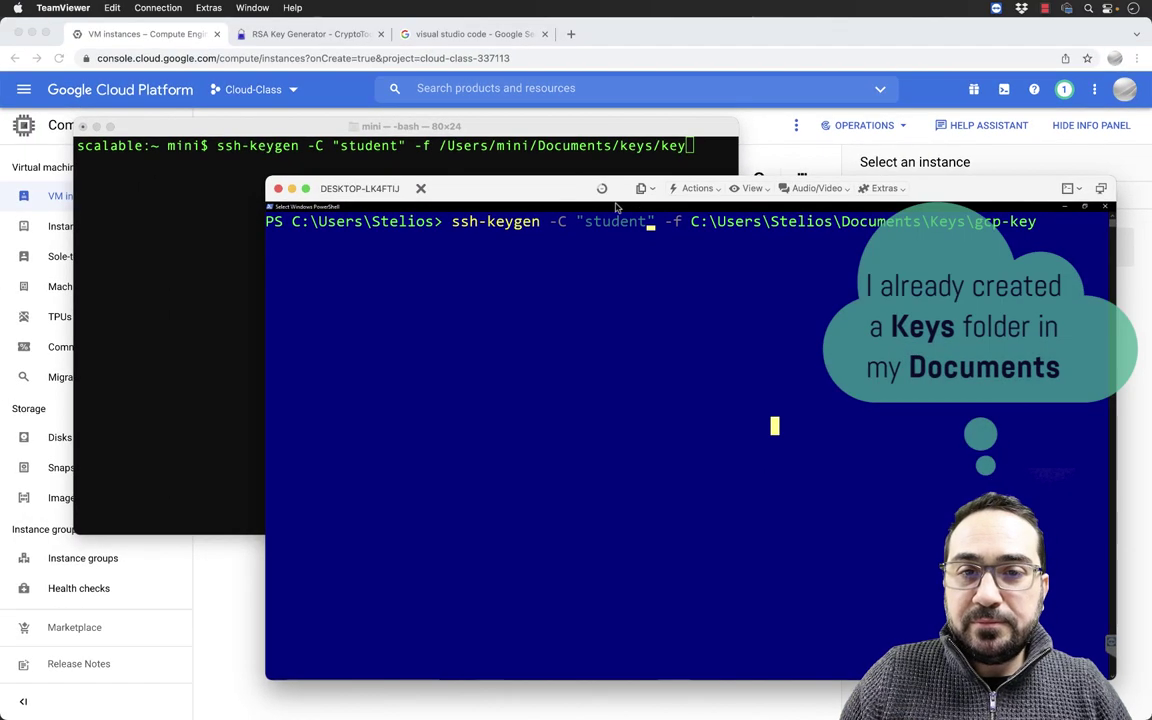
Change the output key file name in Terminal's ssh-keygen command to gcp-key, keeping the Documents/keys folder path
click(420, 22)
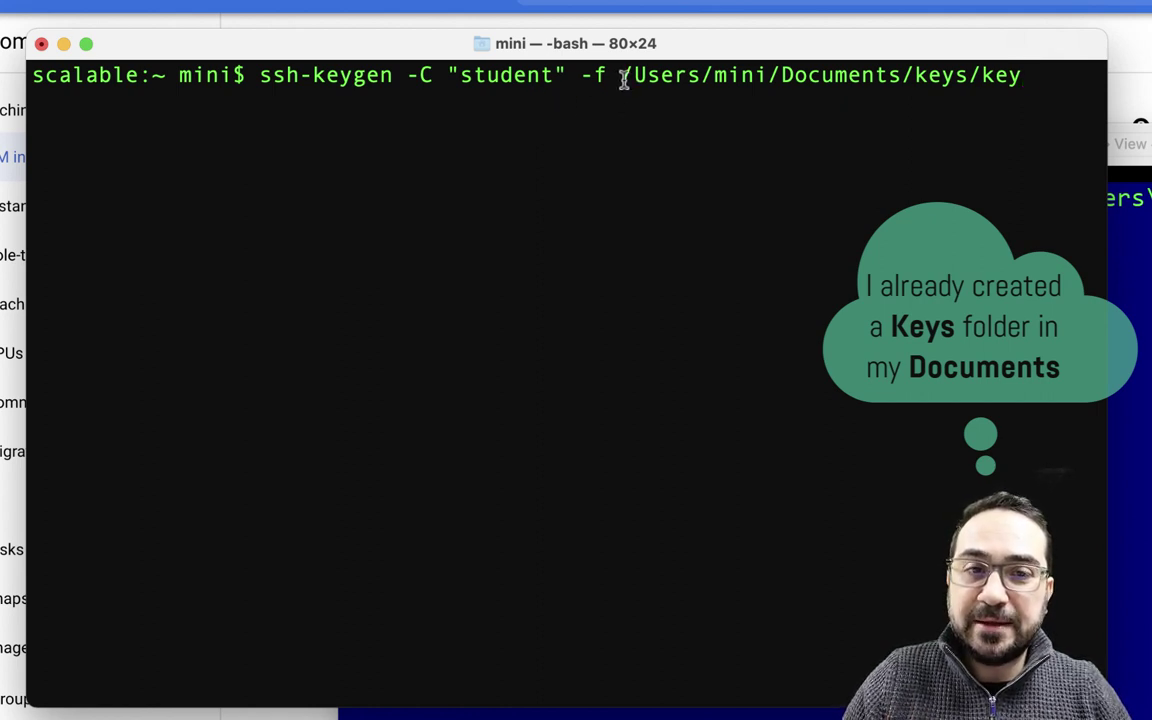
key(BackSpace)
key(BackSpace)
key(BackSpace)
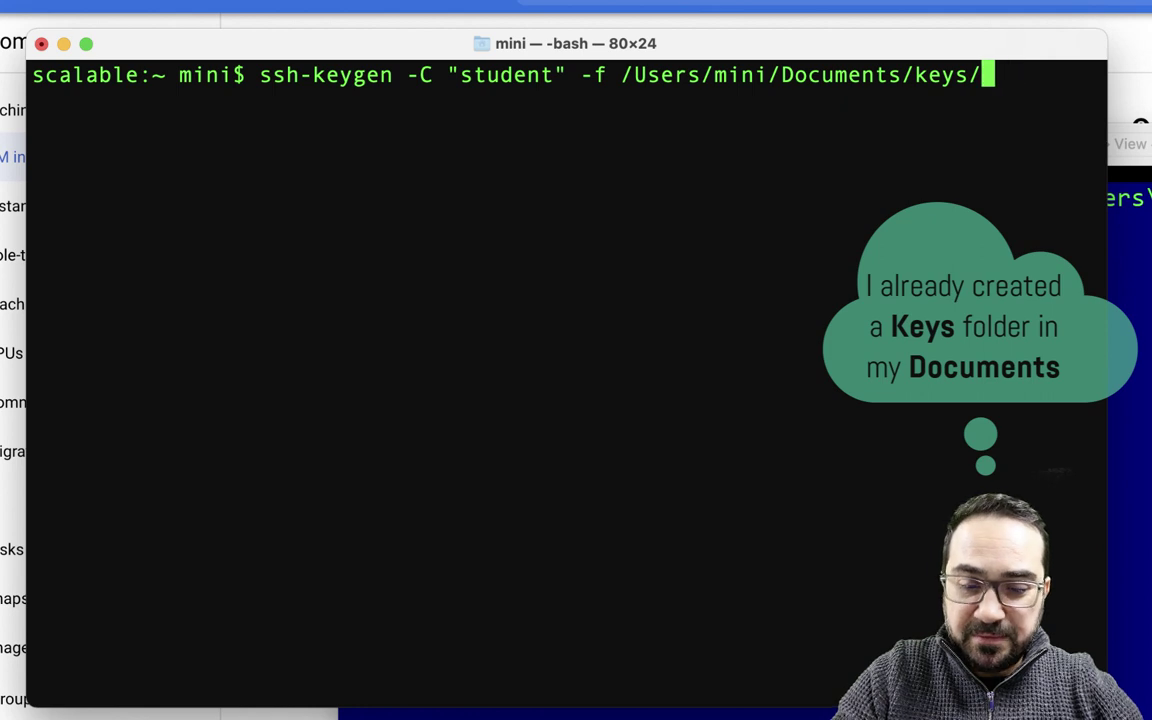
text(gcp)
text(-ke)
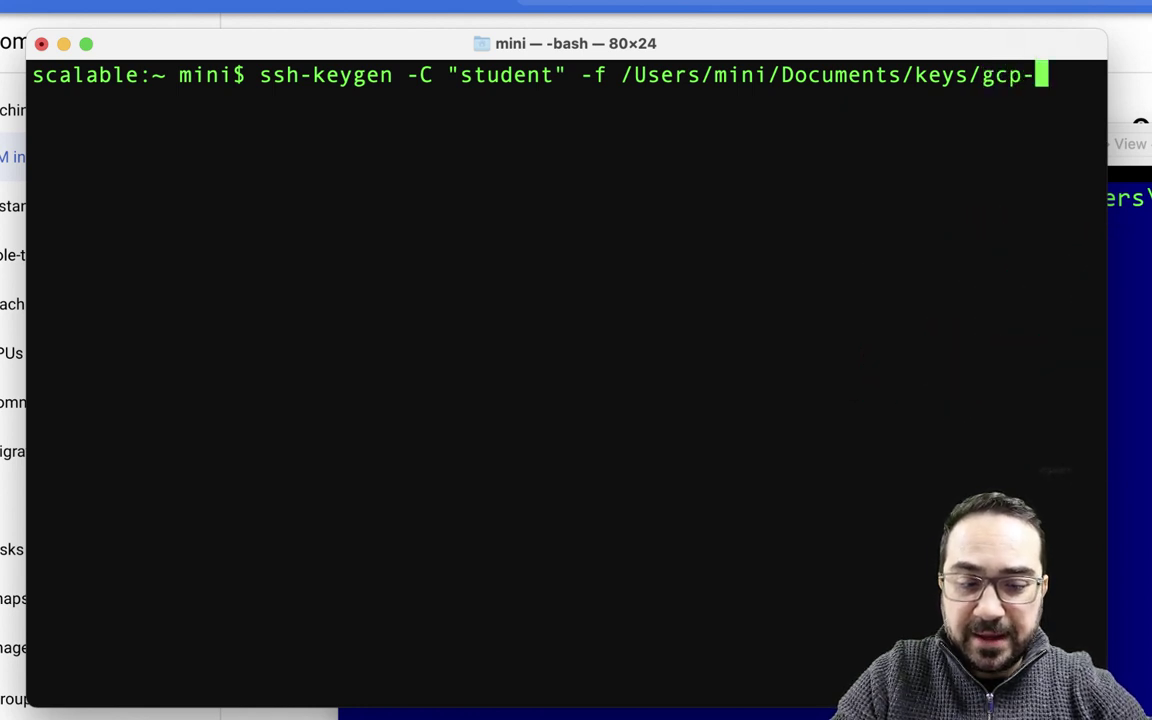
text(y)
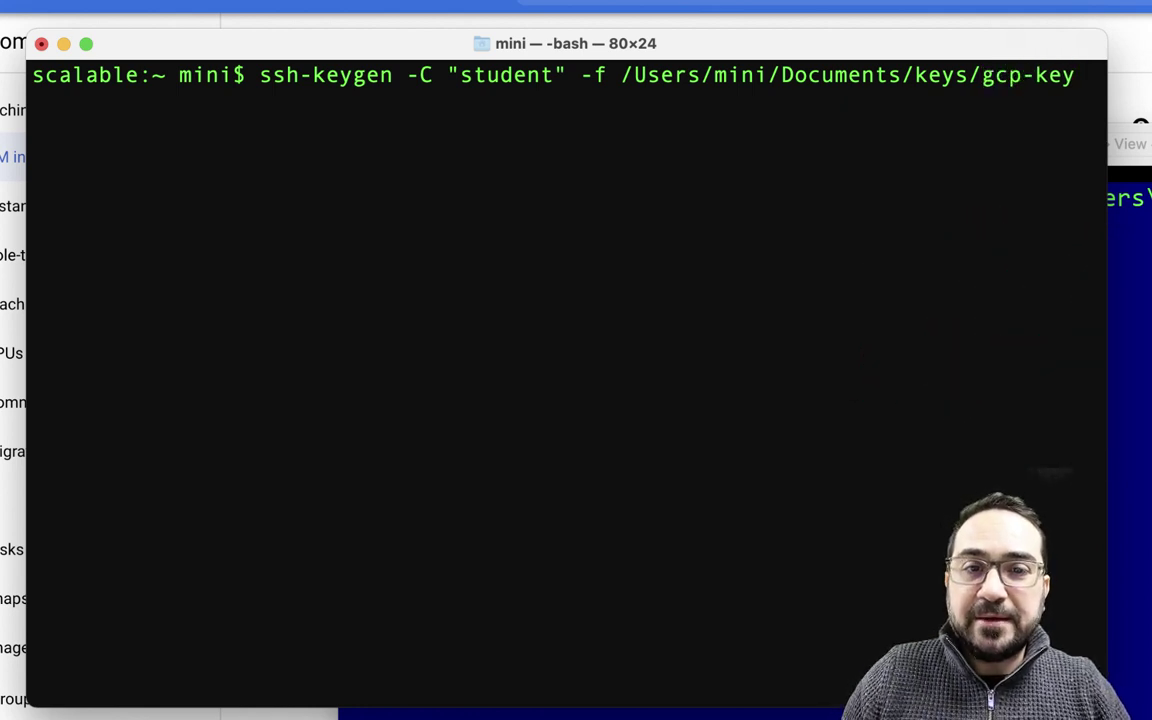
Run the ssh-keygen command with the comment "student" and generate the key pair with an empty passphrase
triple_click(640, 88)
key(Return)
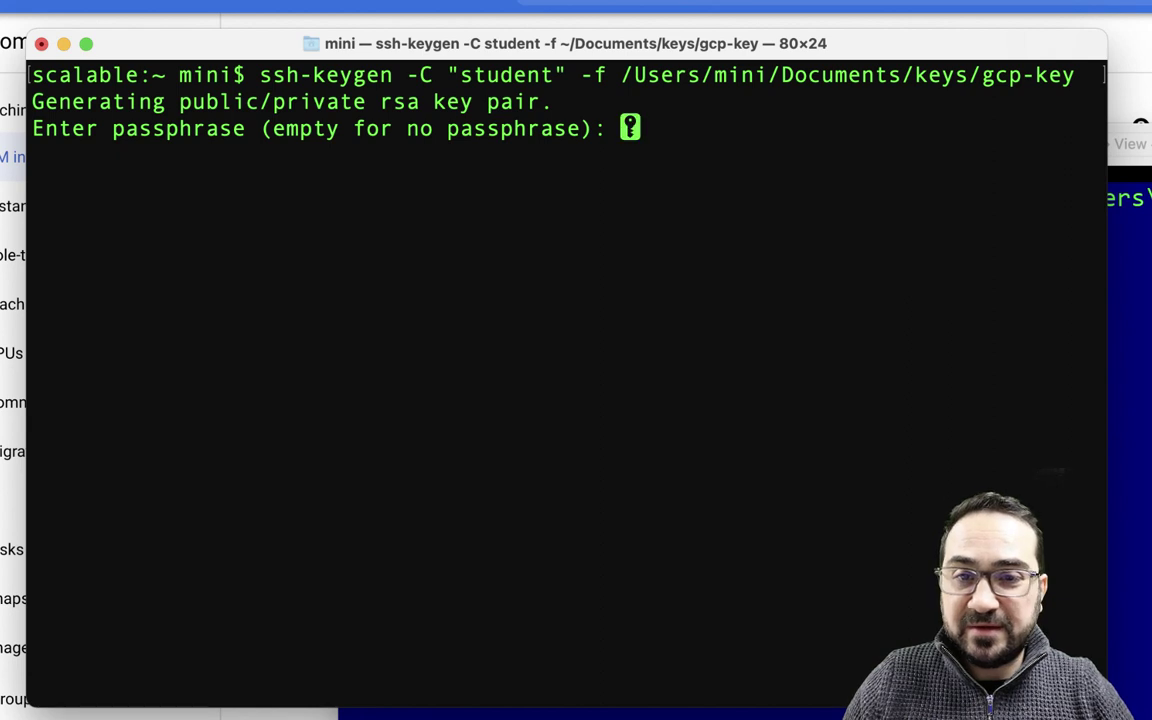
key(Return)
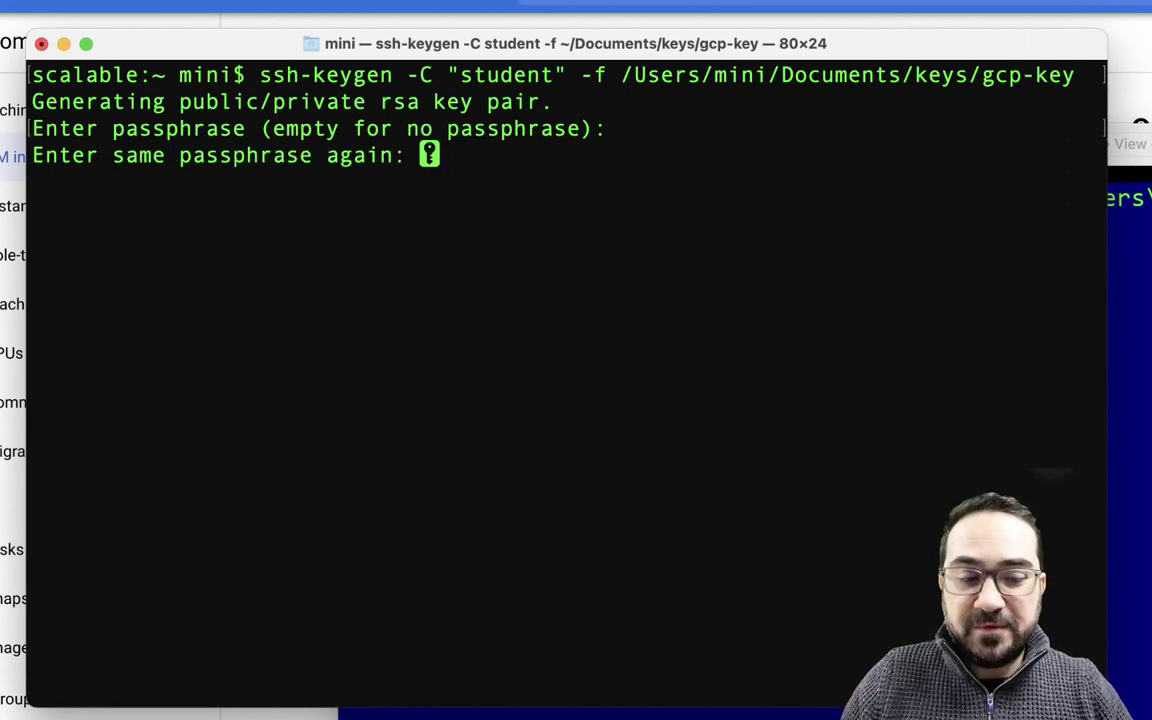
key(Return)
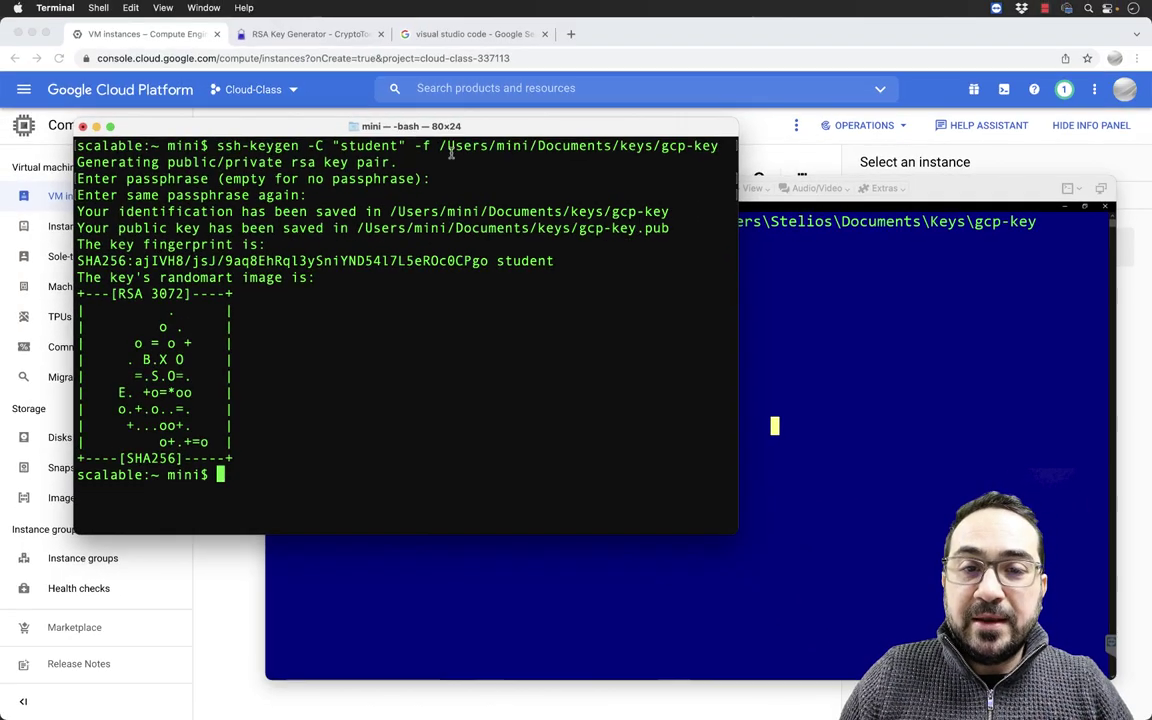
Examine the equivalent ssh-keygen command and its Windows file path in the remote PowerShell session
click(787, 273)
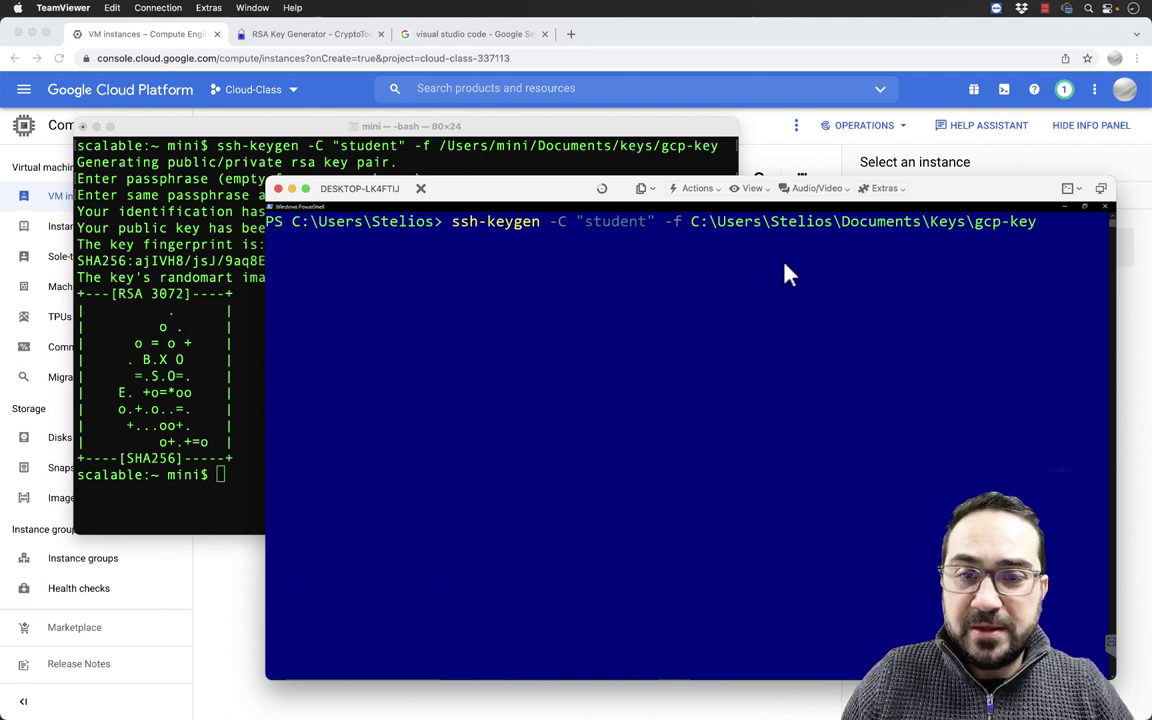
click(1032, 222)
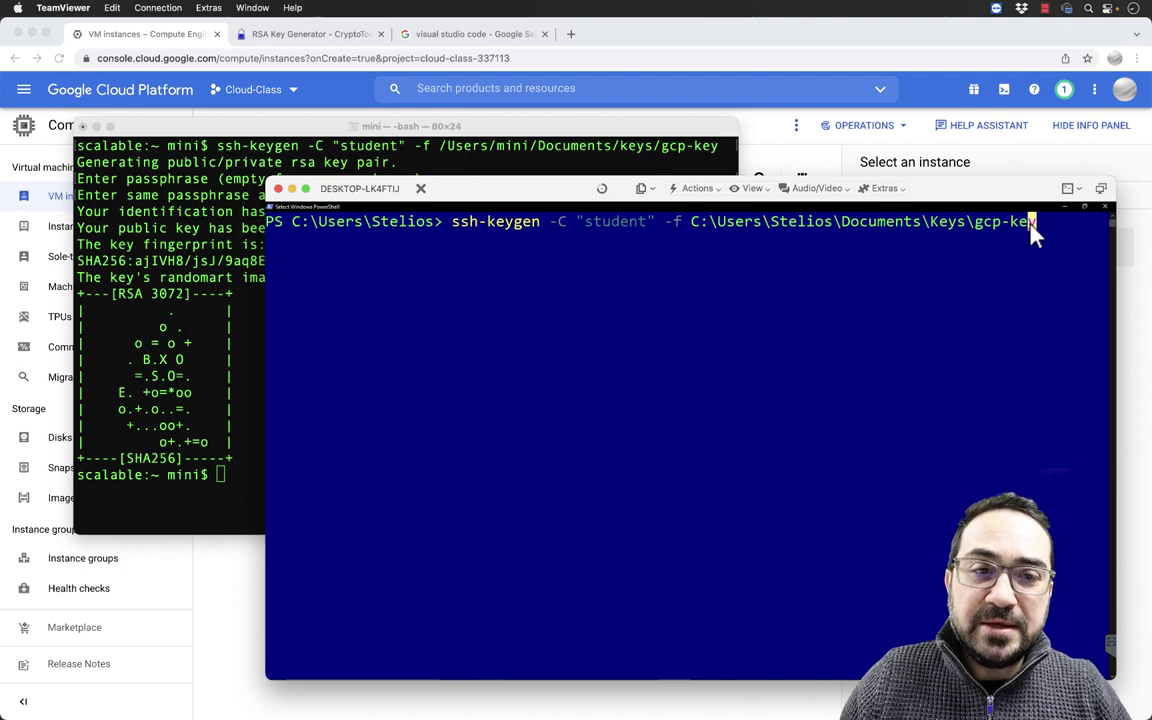
key(Escape)
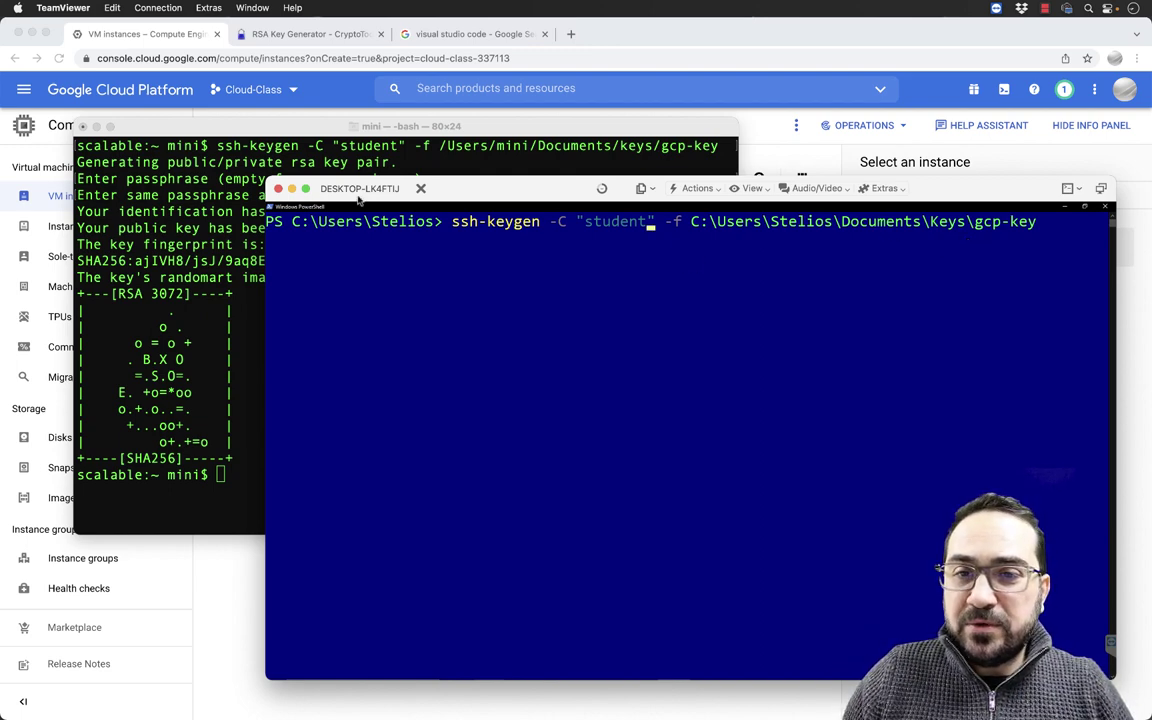
Minimize the remote session and Terminal windows, and open the Keys folder in Finder
click(292, 189)
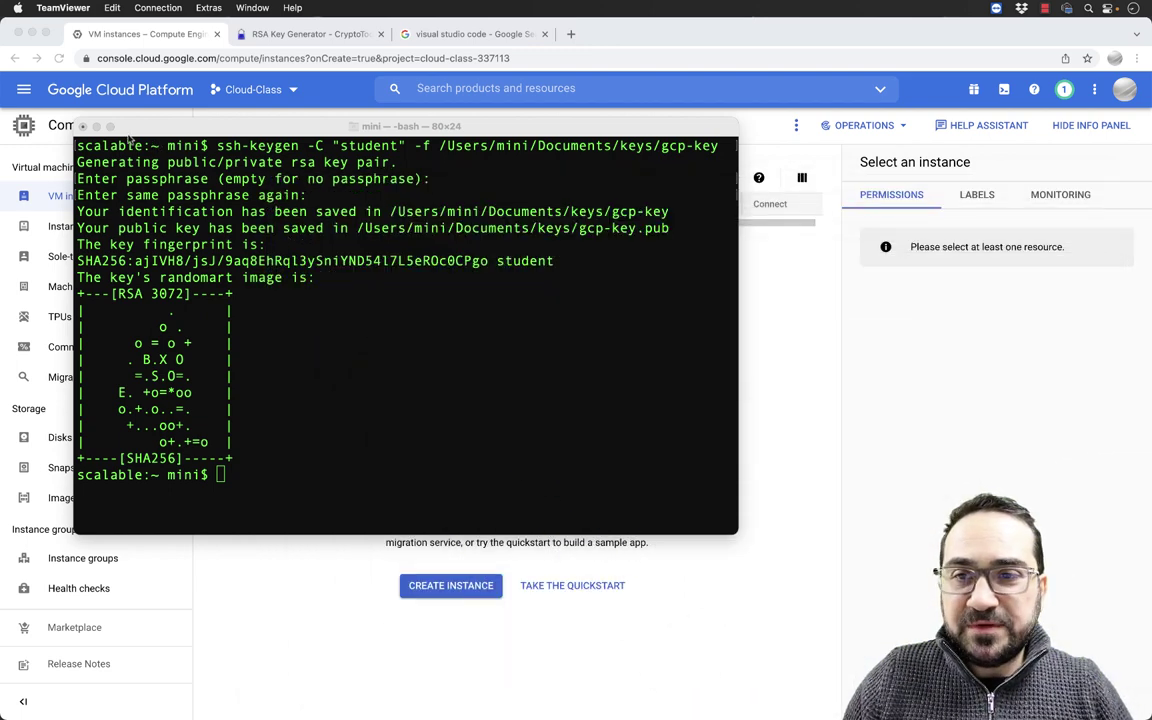
click(96, 127)
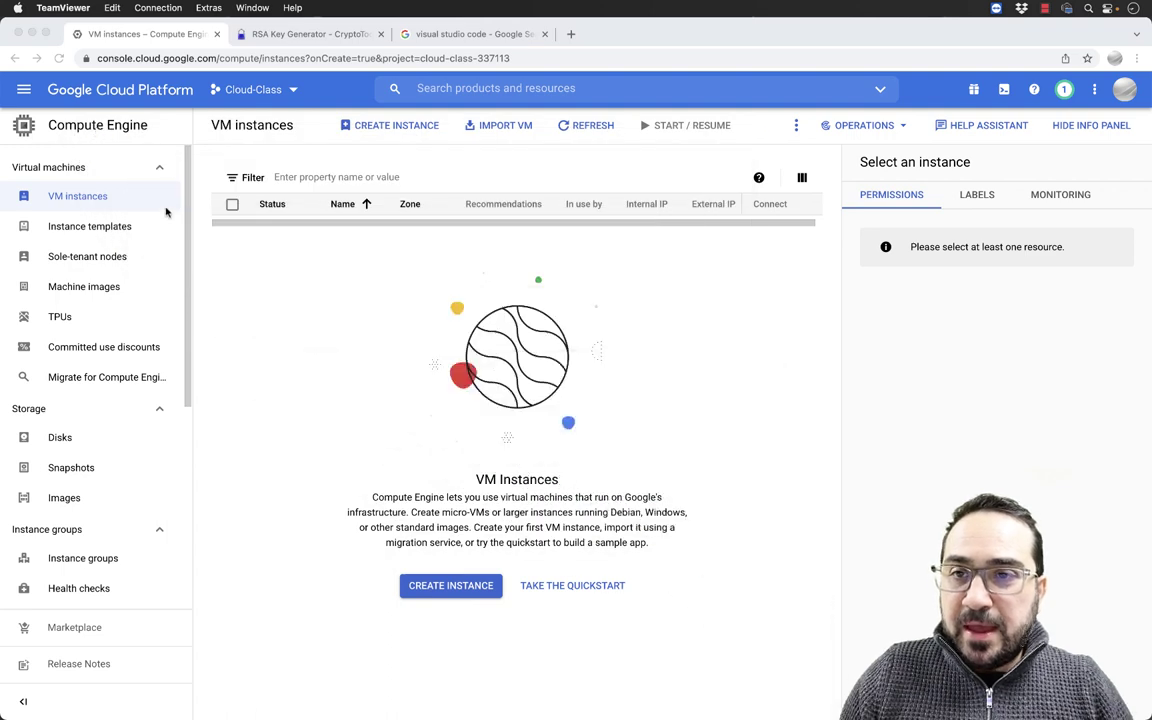
right_click(287, 692)
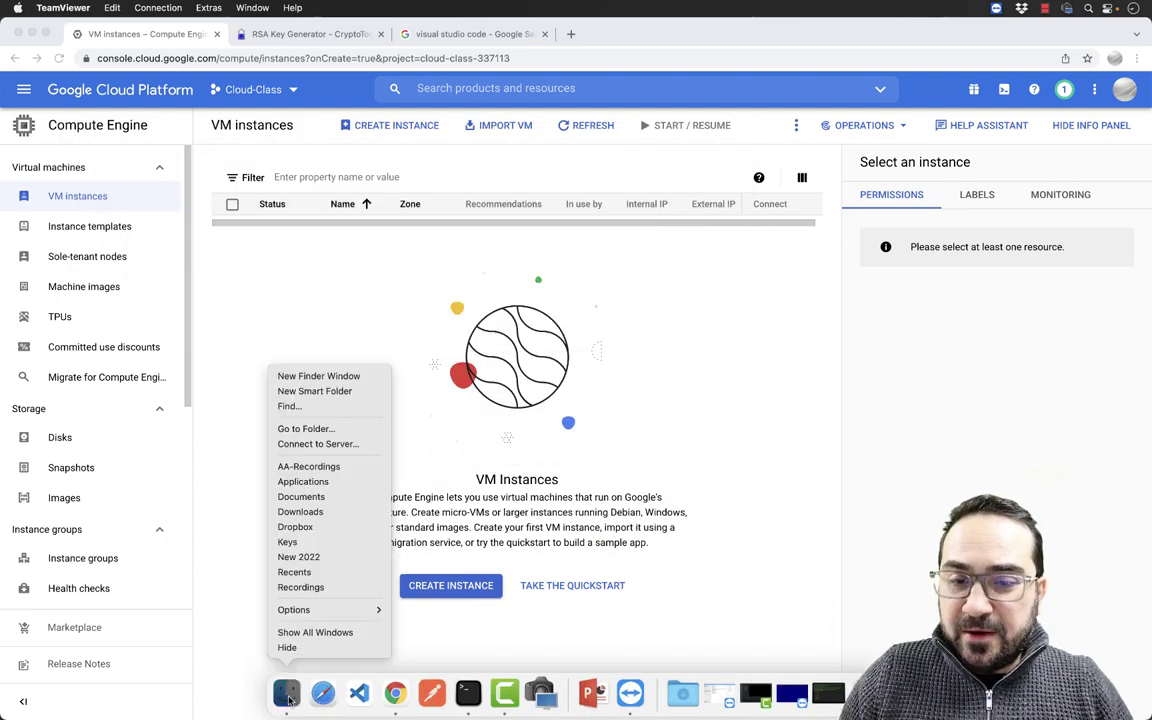
click(313, 543)
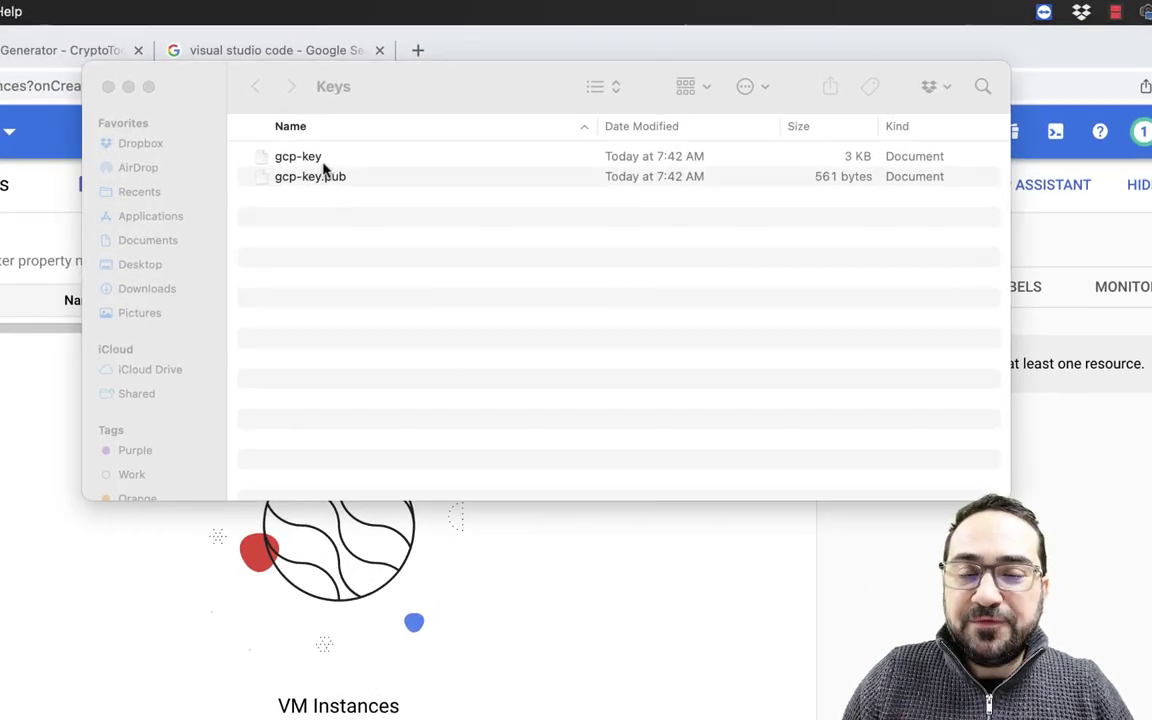
Open the public key file gcp-key.pub from the Keys folder in TextEdit
click(323, 170)
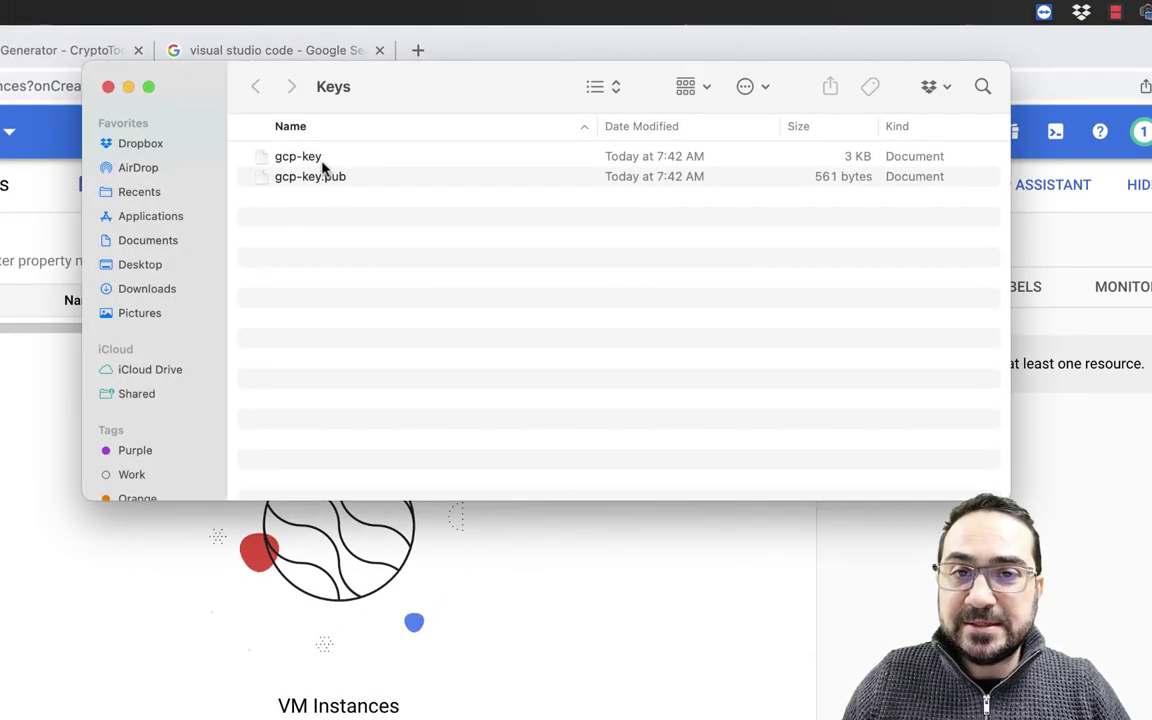
click(316, 160)
click(329, 180)
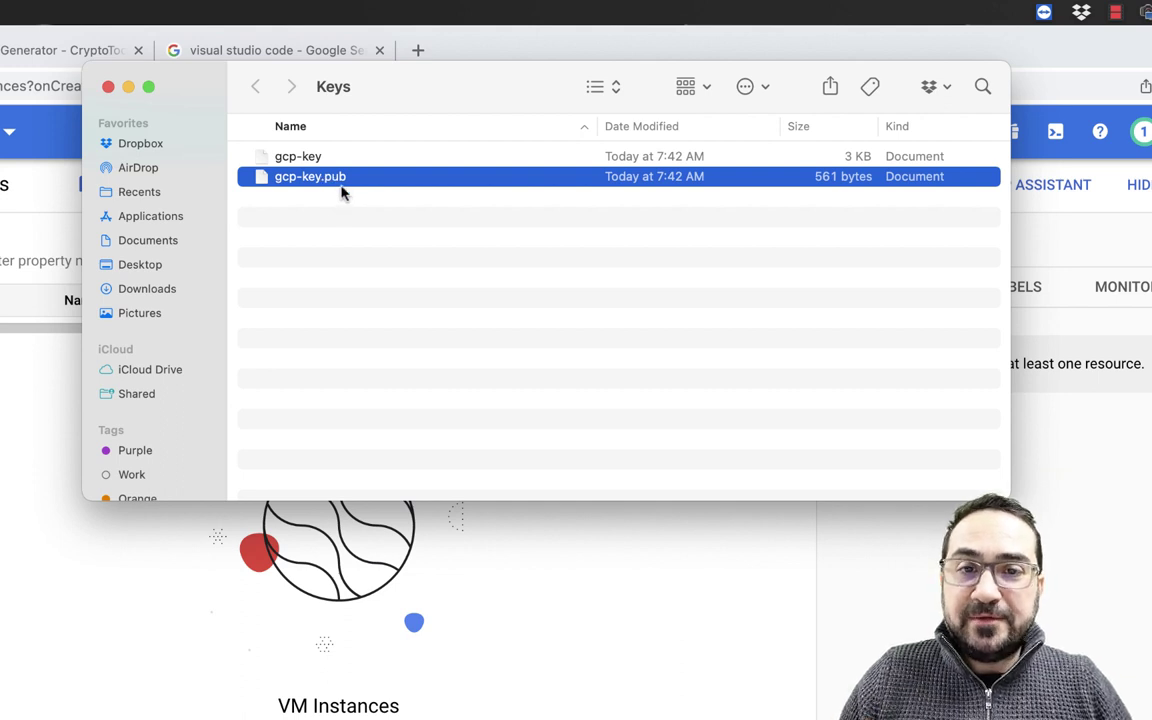
right_click(331, 183)
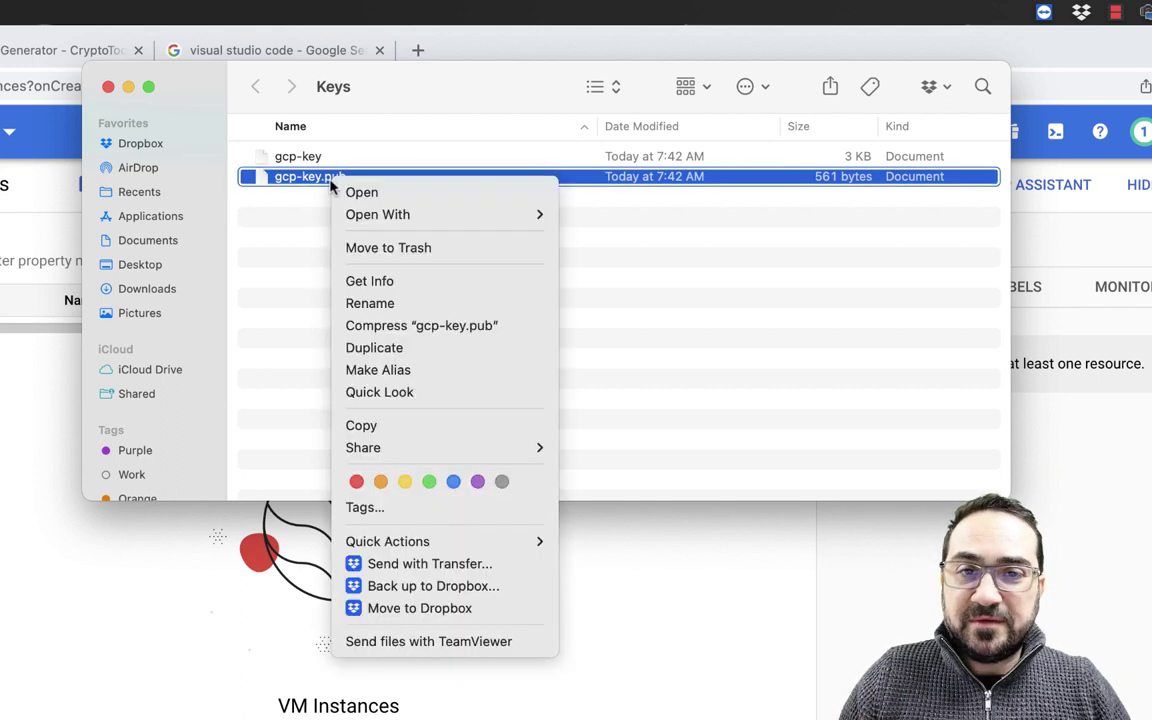
mouse_move(398, 213)
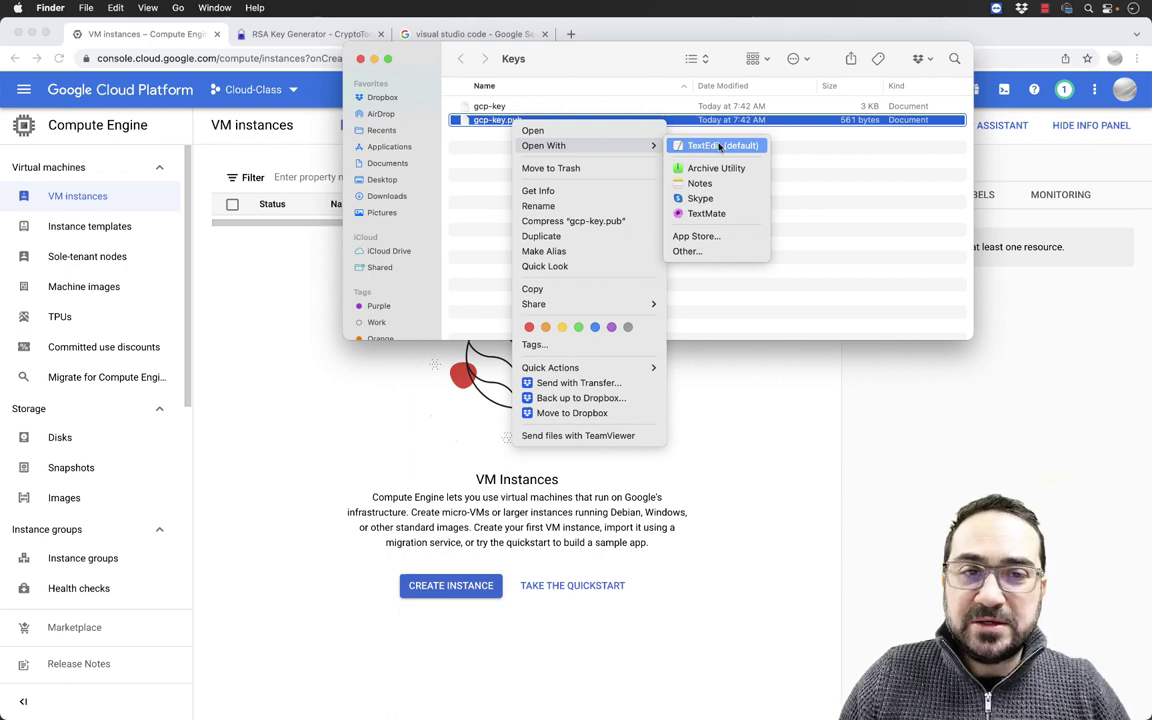
click(697, 146)
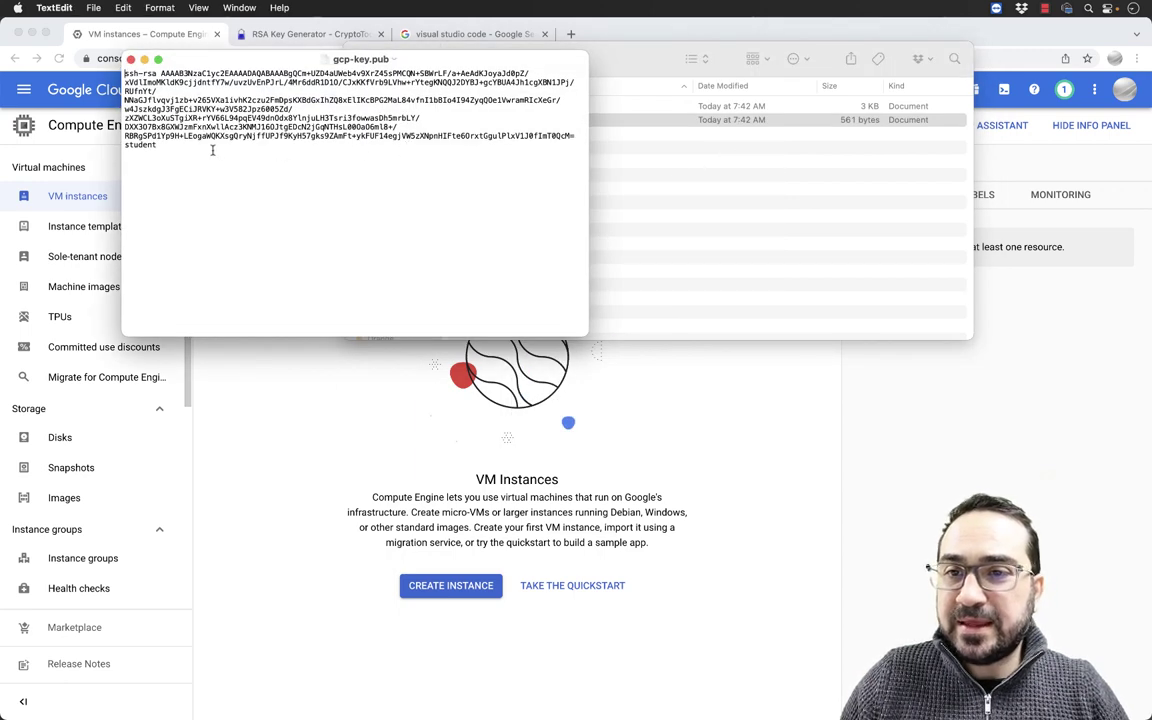
Select the entire public key in gcp-key.pub, enlarge its text, and copy it
drag(125, 74, 167, 145)
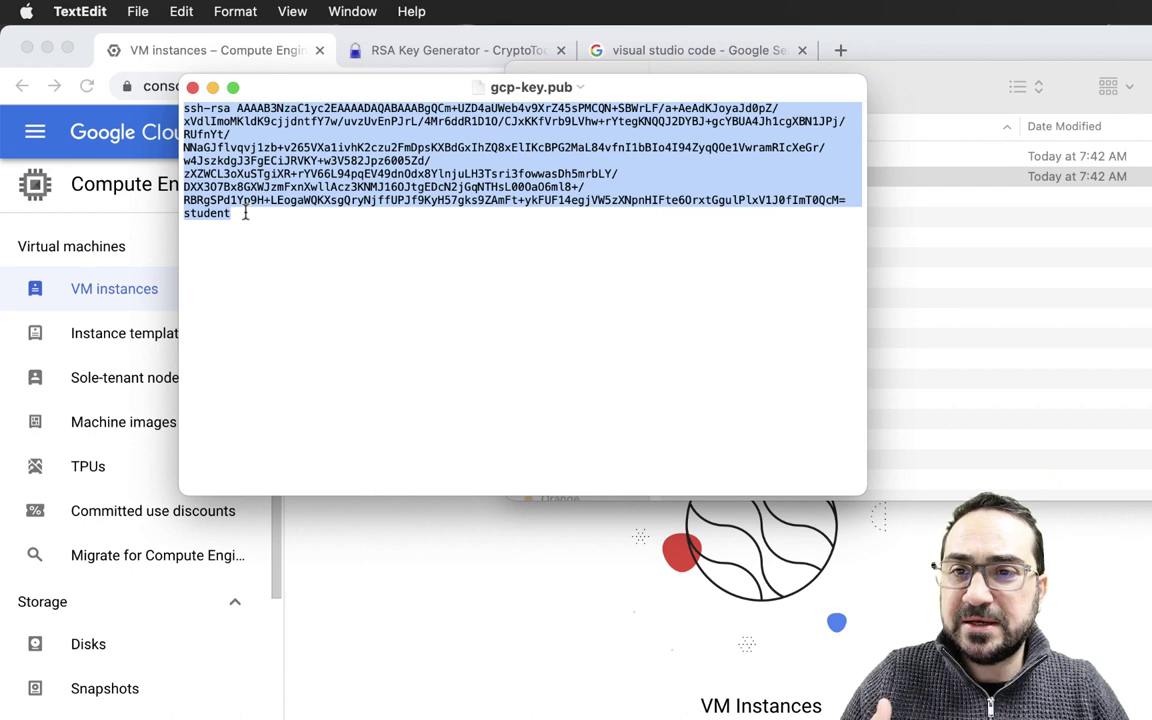
key(super+plus)
key(super+plus)
key(super+plus)
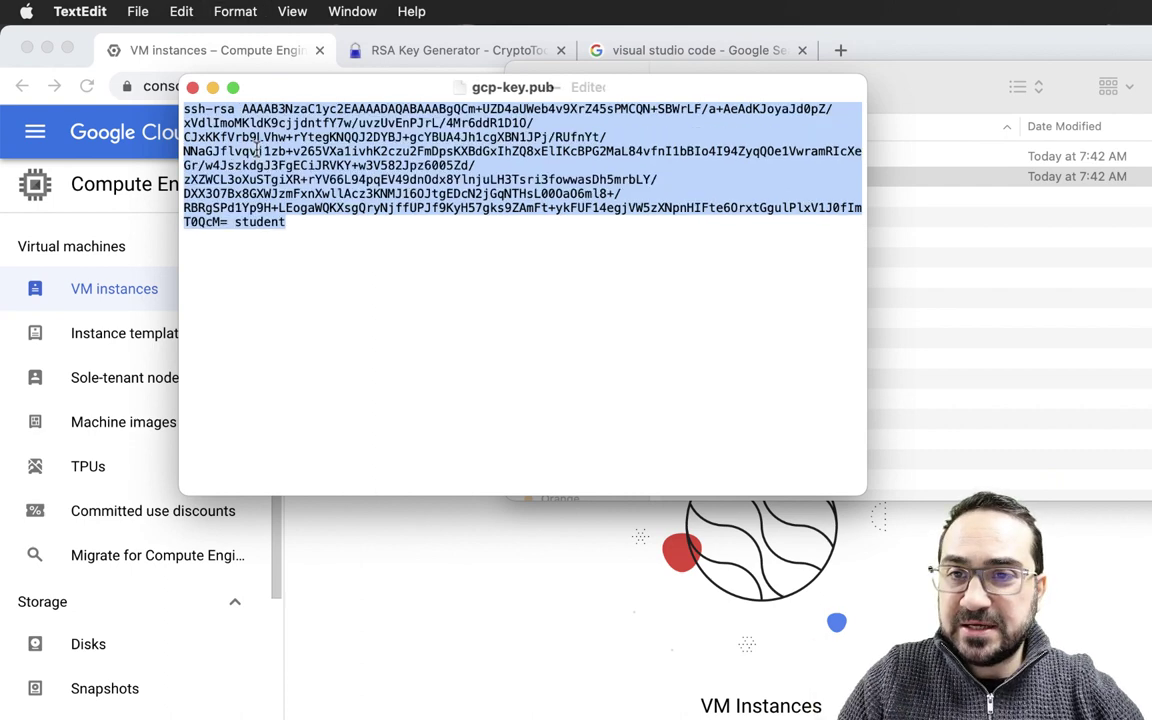
key(super+plus)
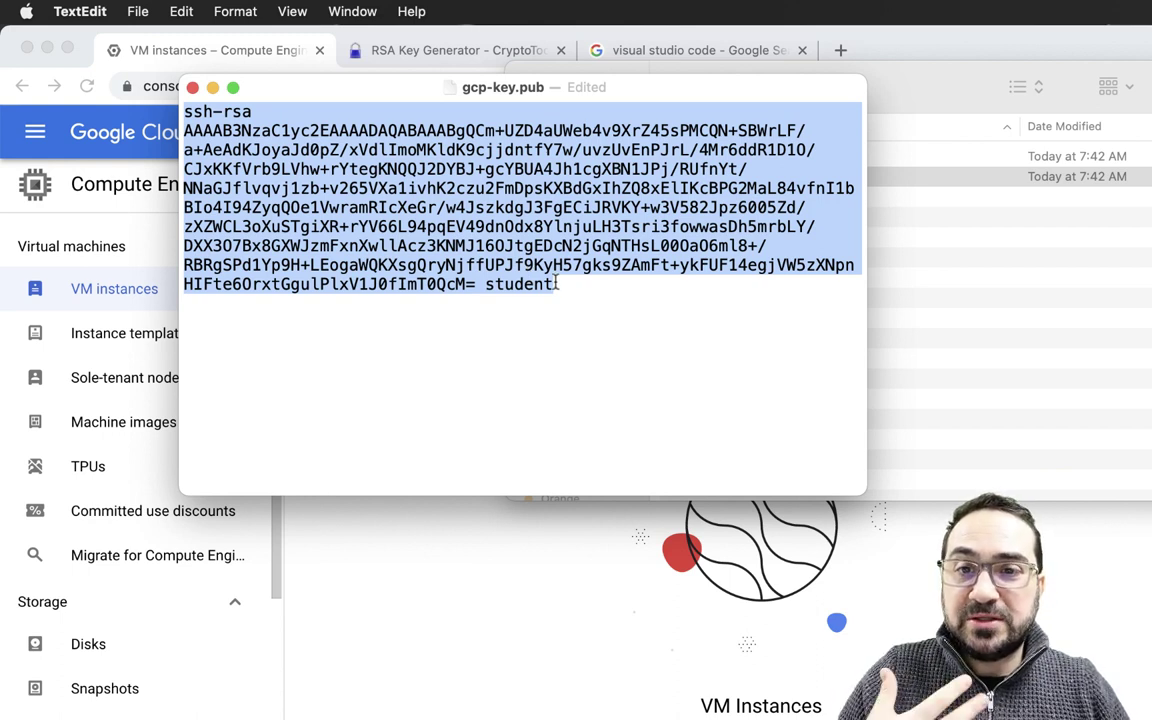
right_click(537, 210)
click(578, 338)
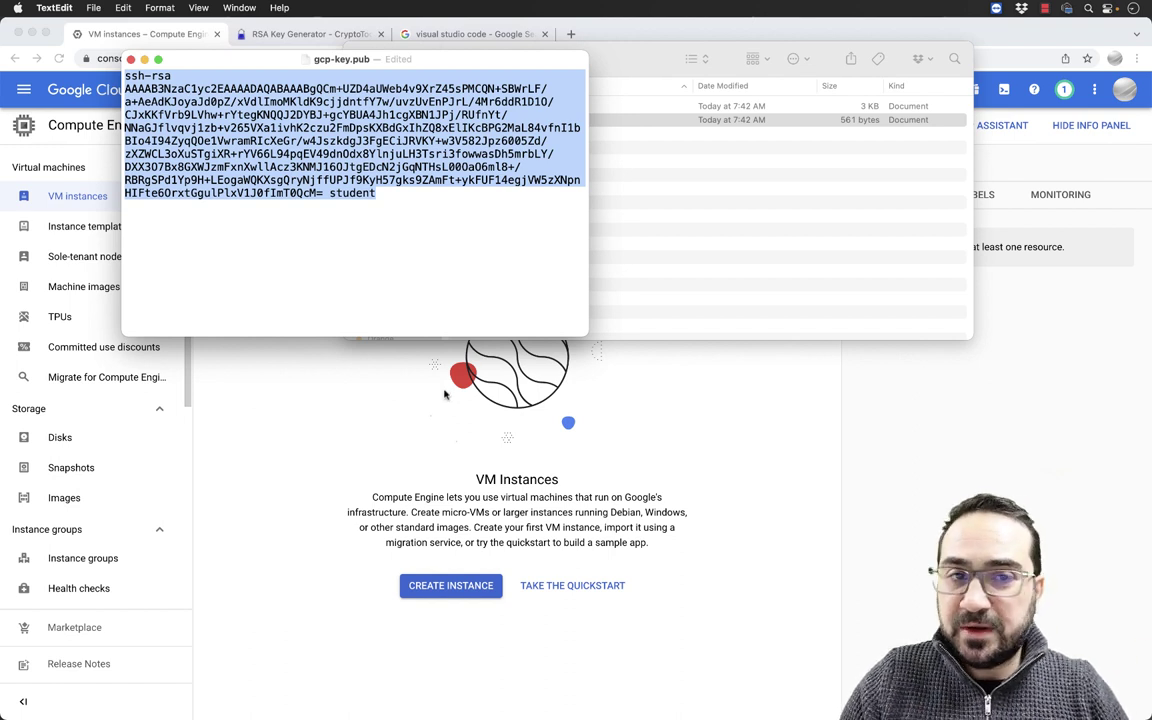
Switch to Chrome, start creating a new VM instance in Compute Engine, and name it cloud-vm
click(459, 418)
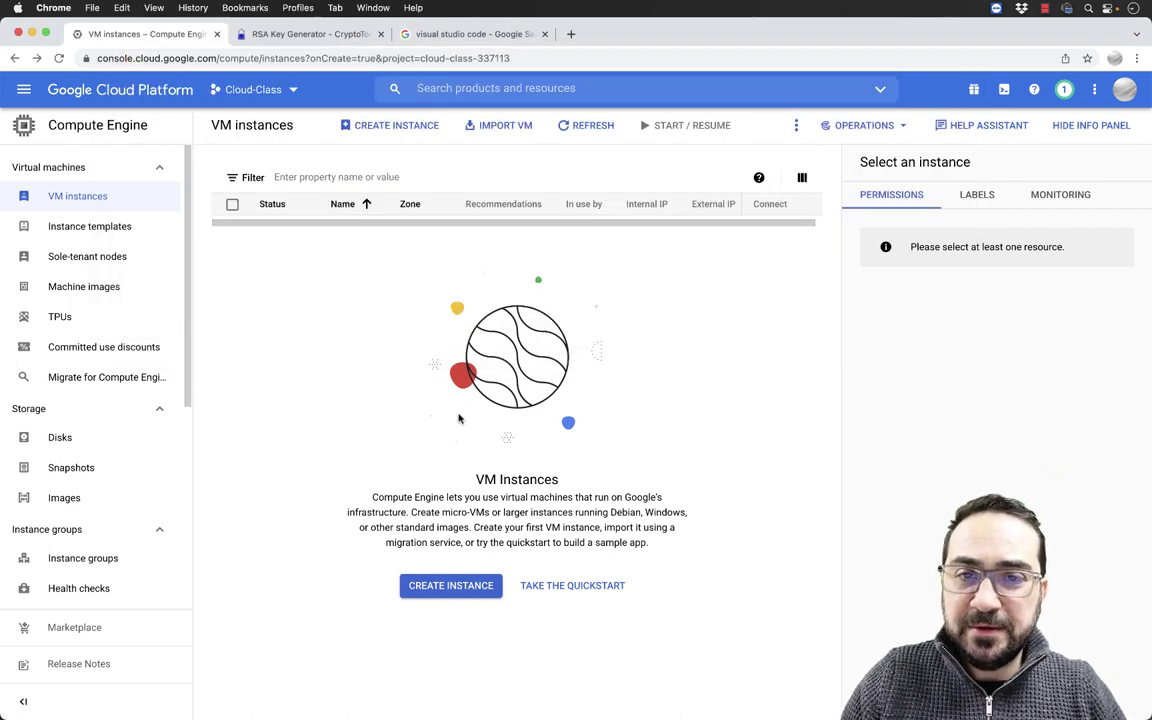
click(409, 133)
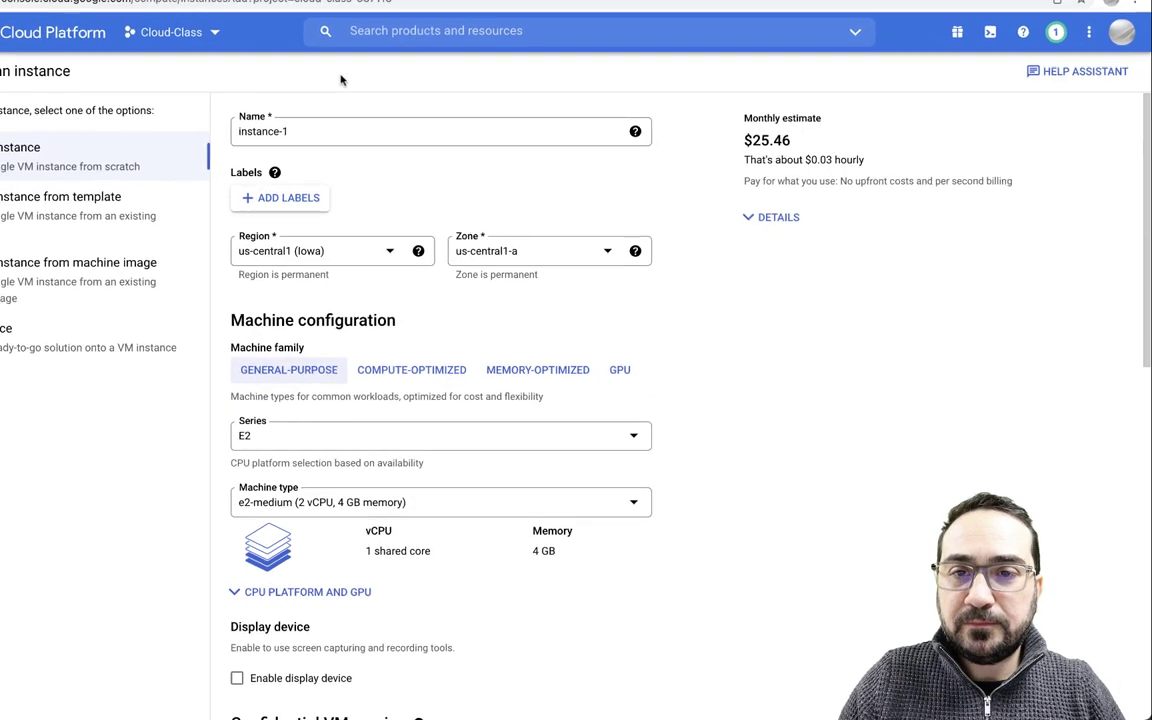
click(547, 127)
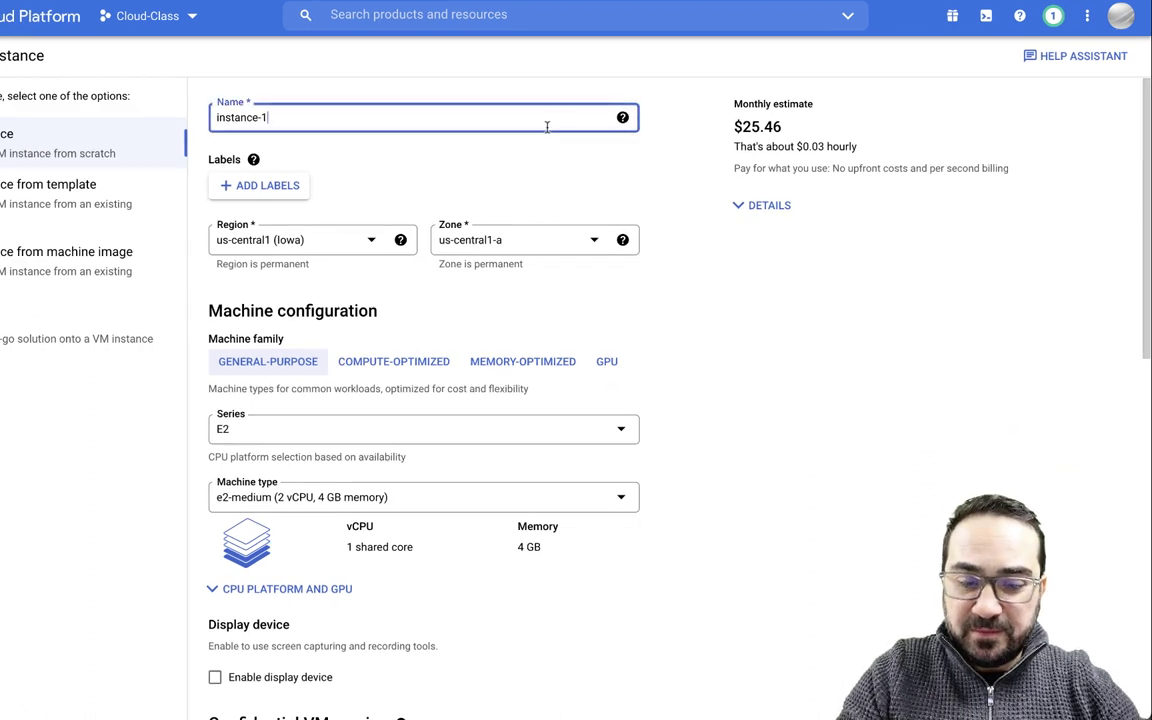
key(ctrl+a)
text(c)
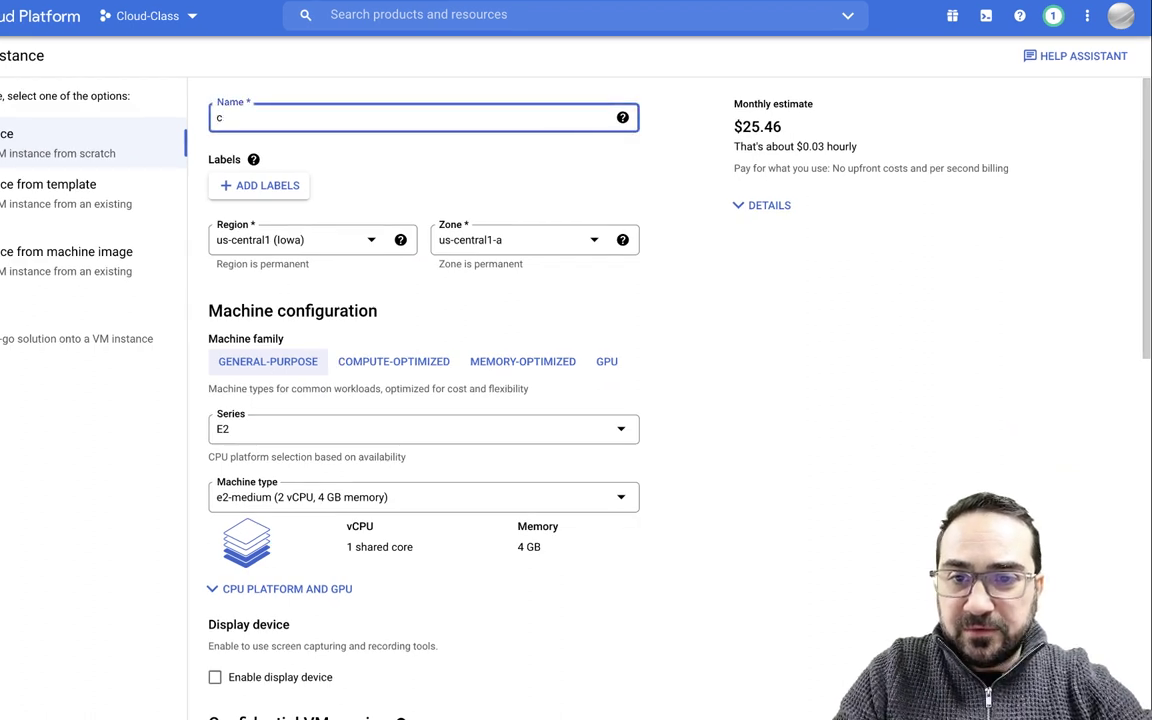
text(loud-vm)
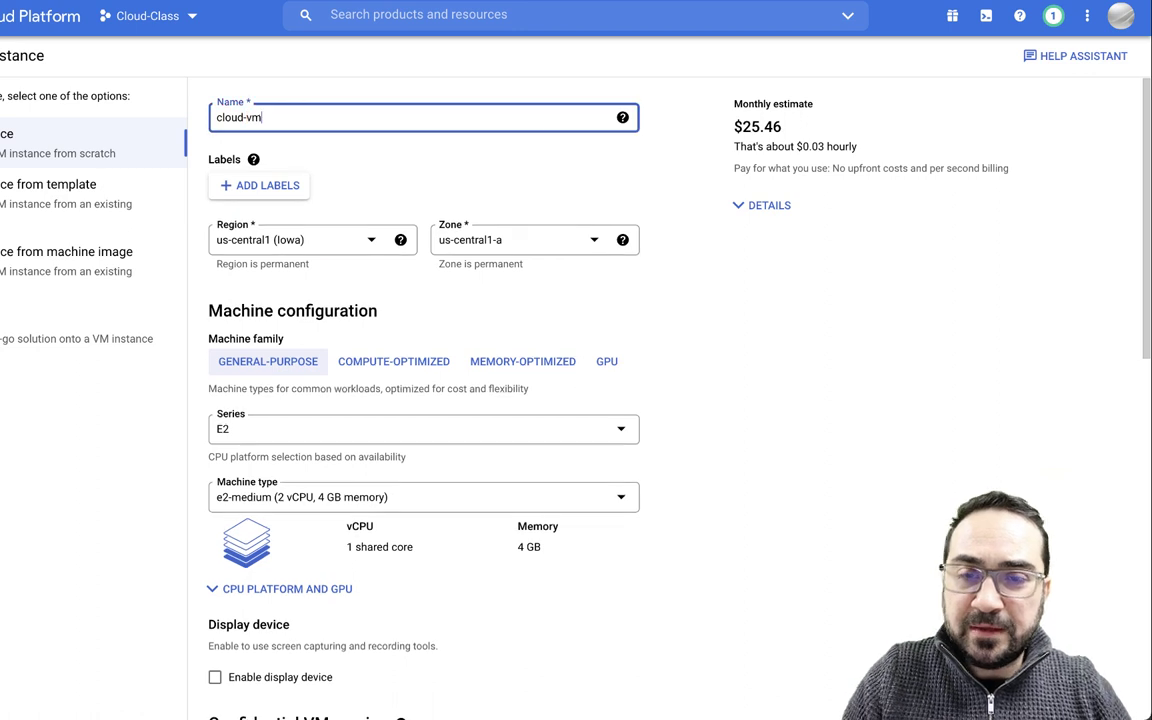
click(628, 170)
Keep the default region and machine settings, open the boot disk configuration, and set its operating system to Ubuntu
scroll(628, 170, down, 1)
scroll(628, 170, down, 1)
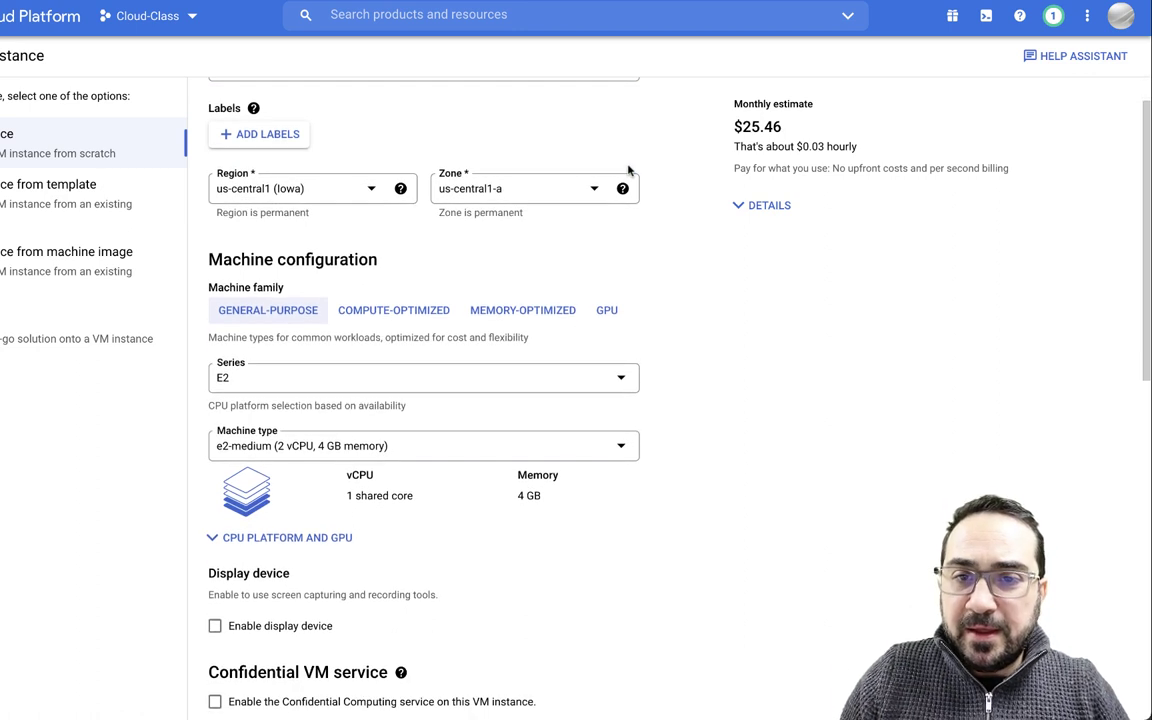
scroll(628, 170, down, 2)
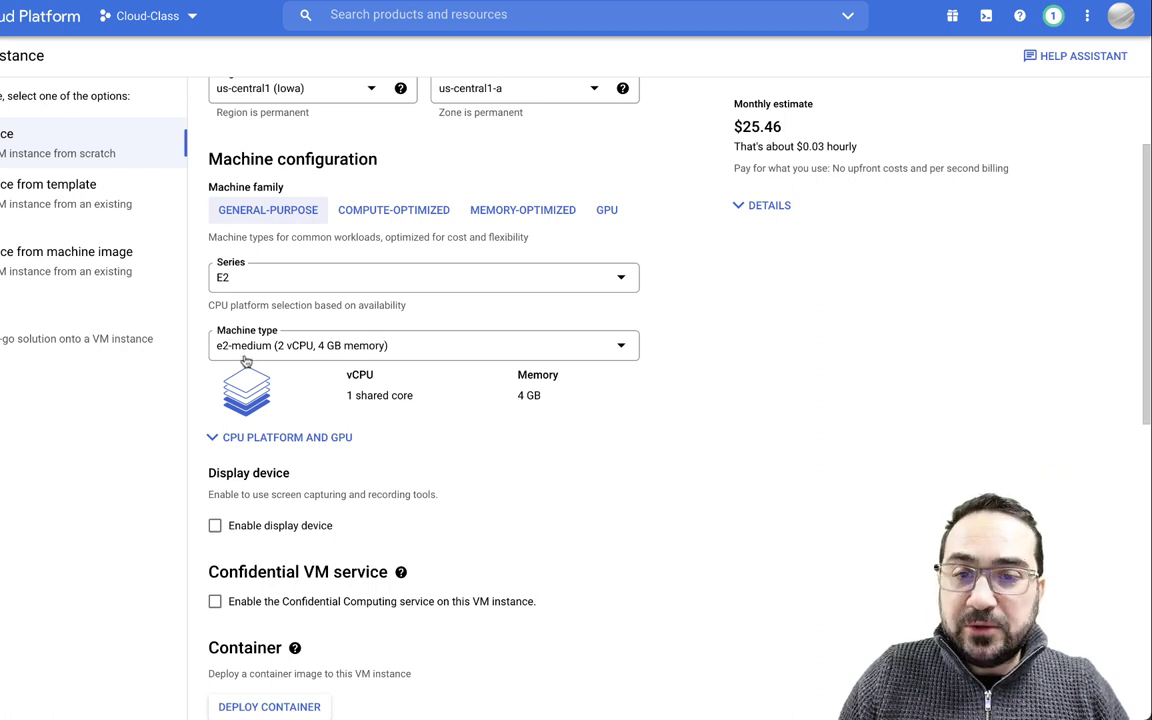
scroll(288, 357, down, 1)
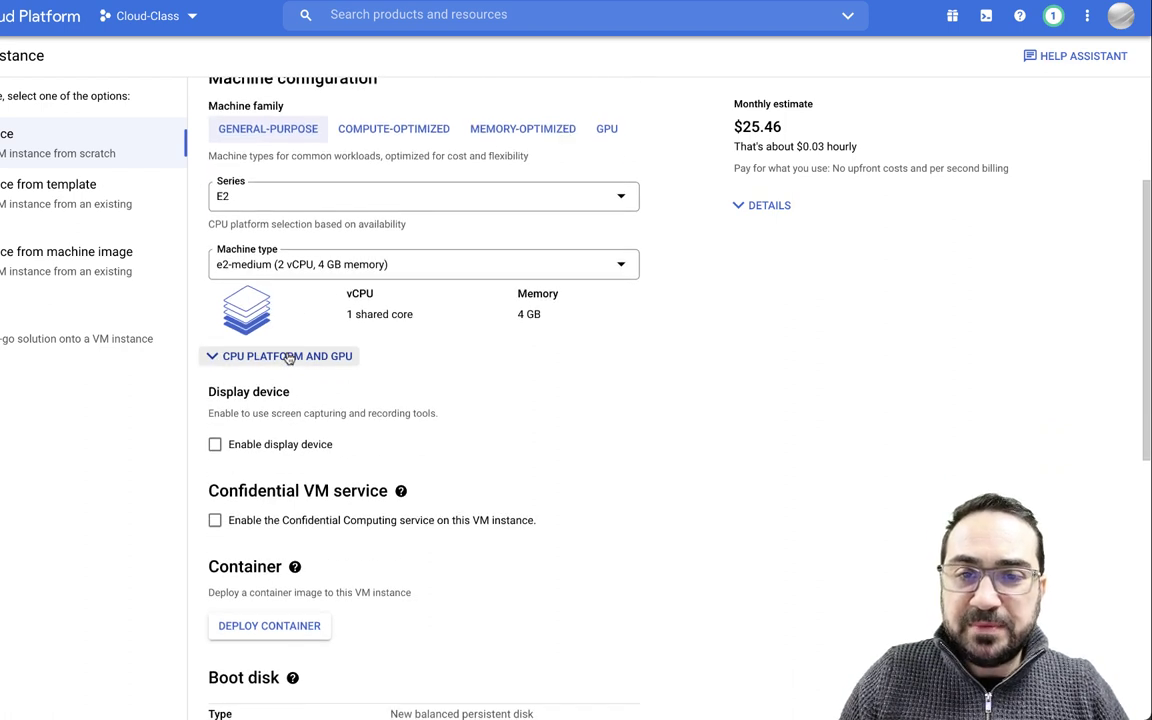
scroll(478, 352, down, 2)
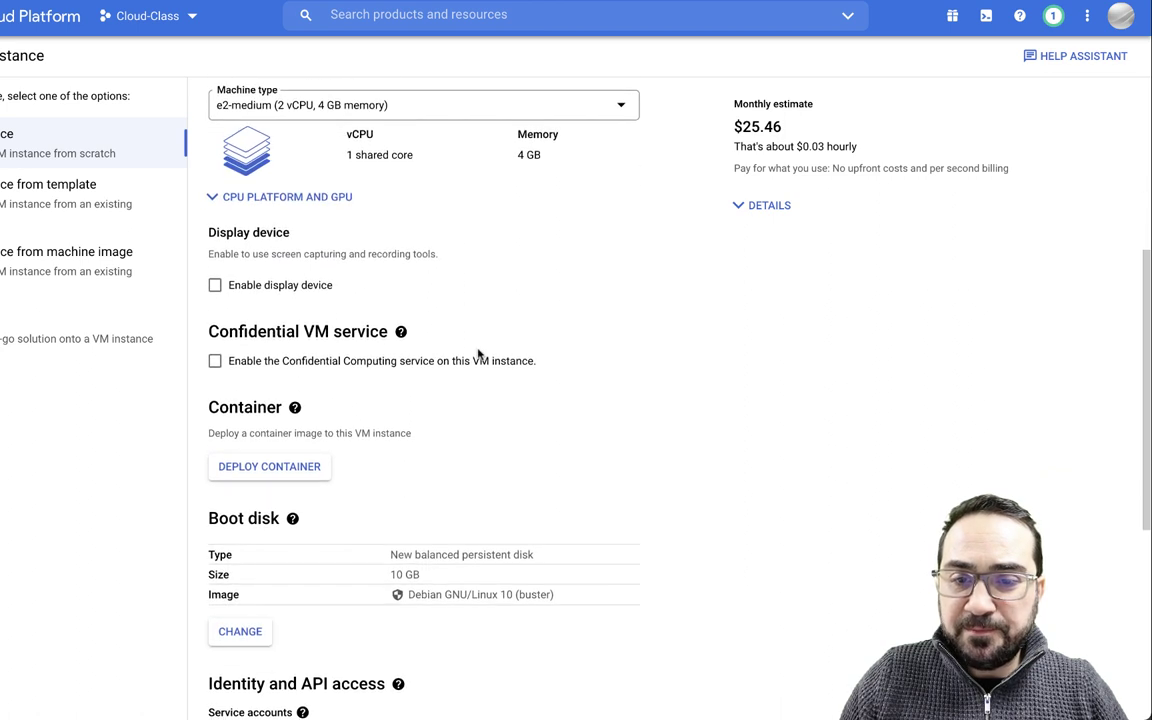
scroll(478, 352, down, 3)
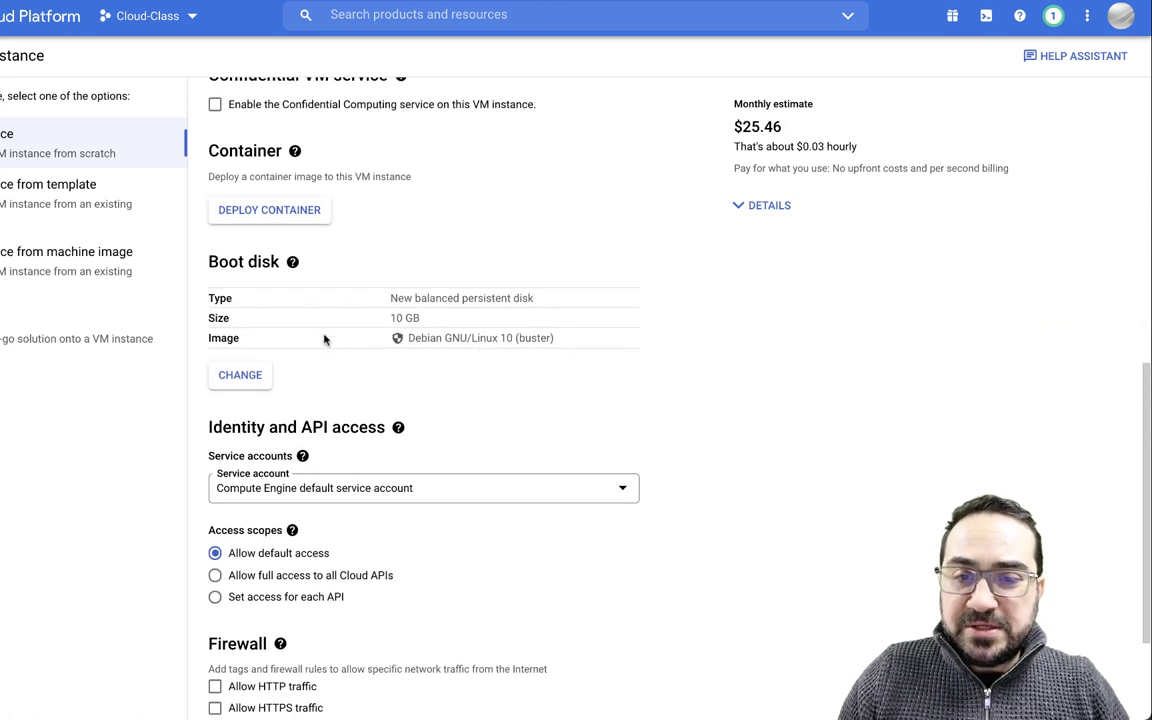
click(255, 372)
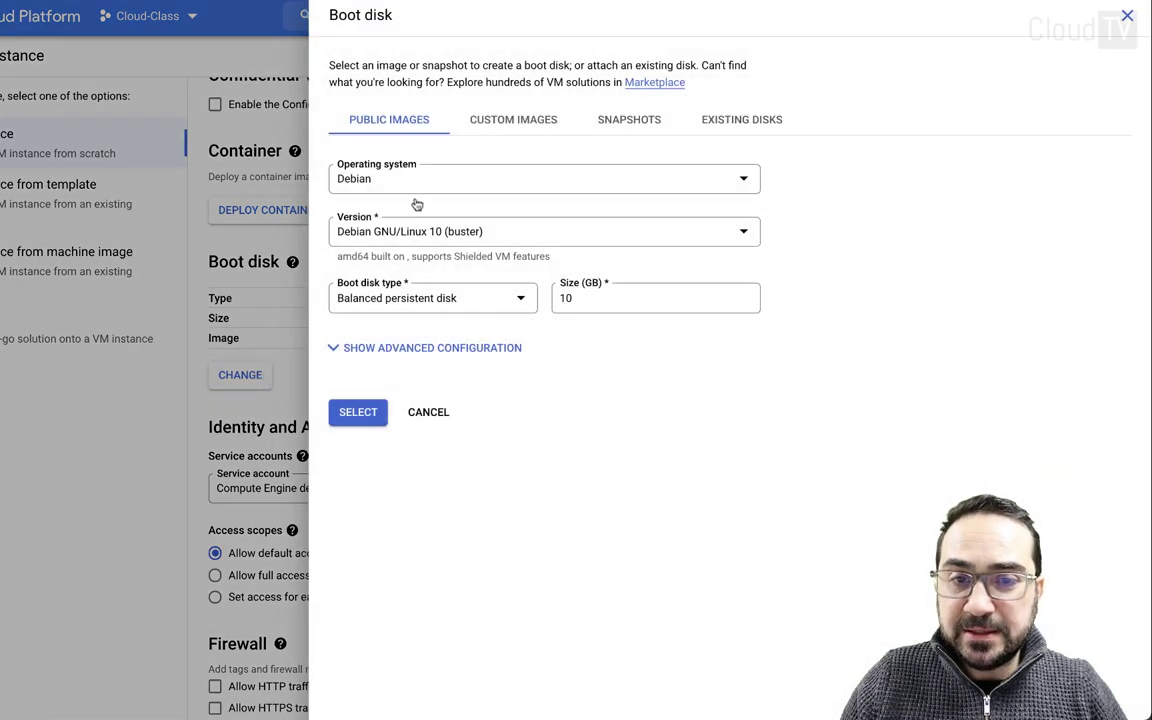
click(414, 182)
text(ub)
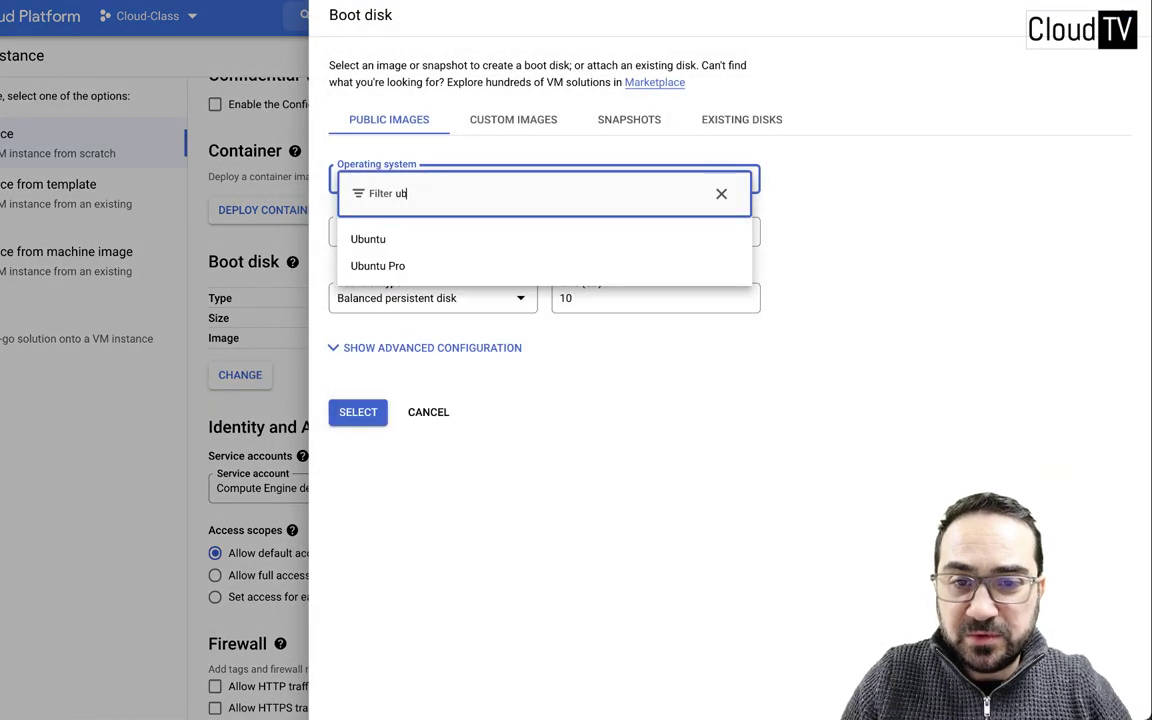
click(386, 238)
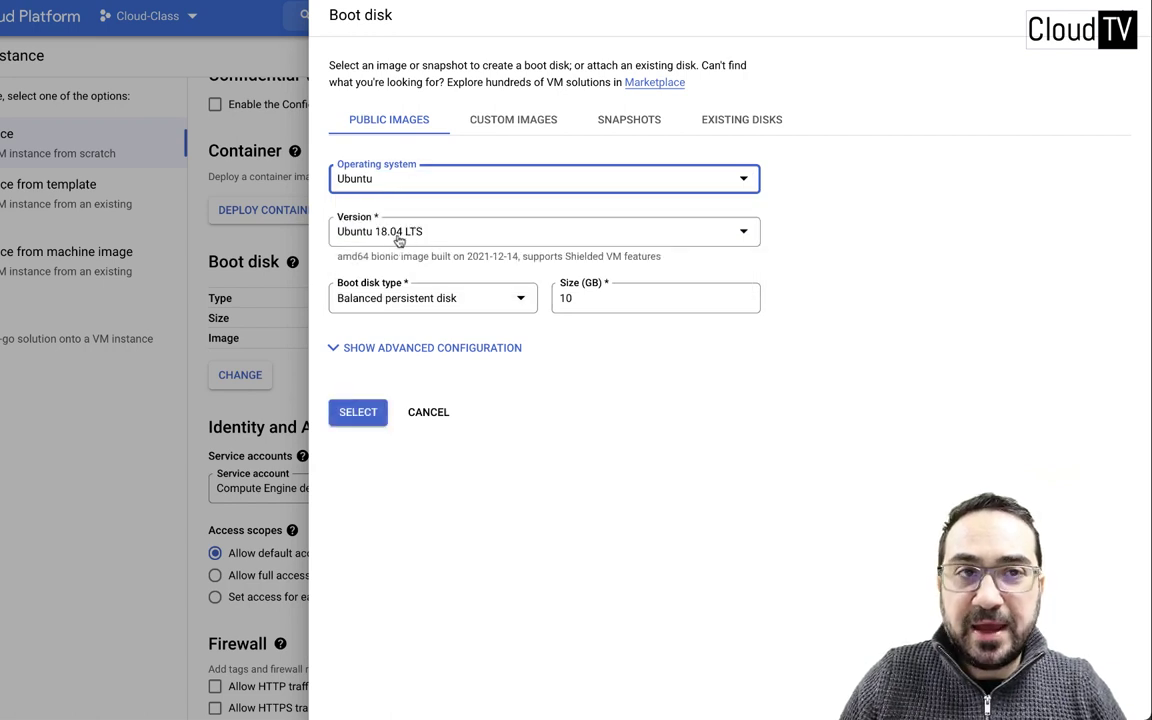
Set the boot disk size to 25 GB and apply the boot disk selection
double_click(565, 298)
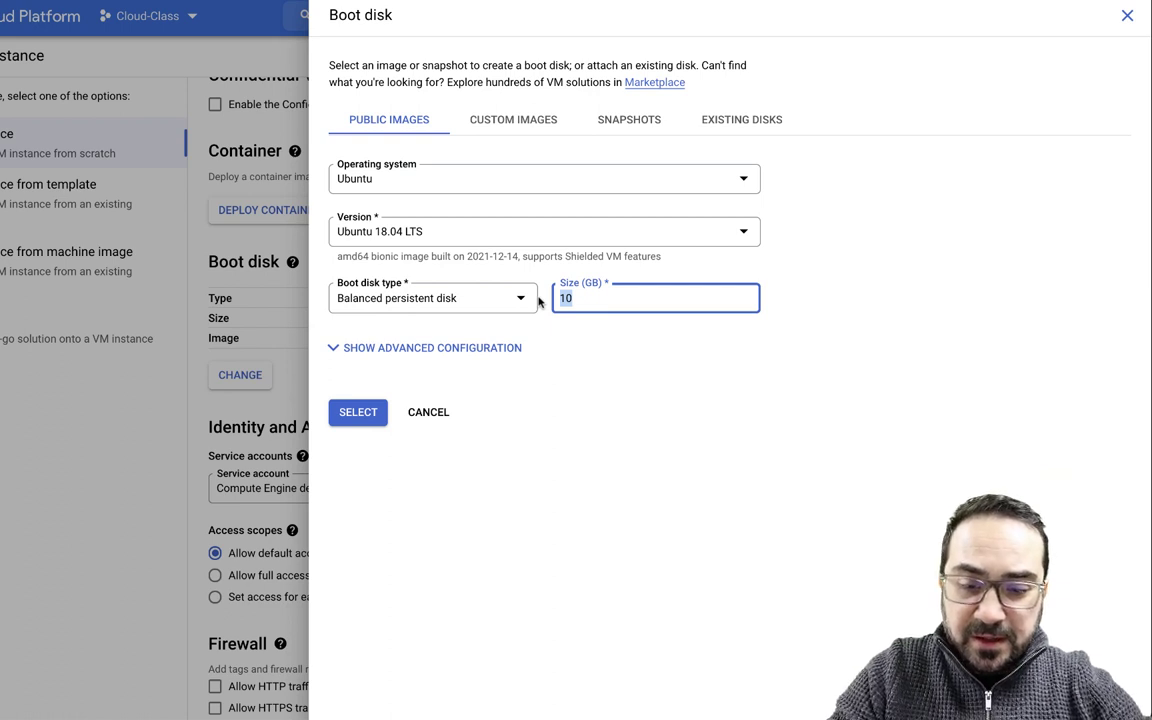
text(25)
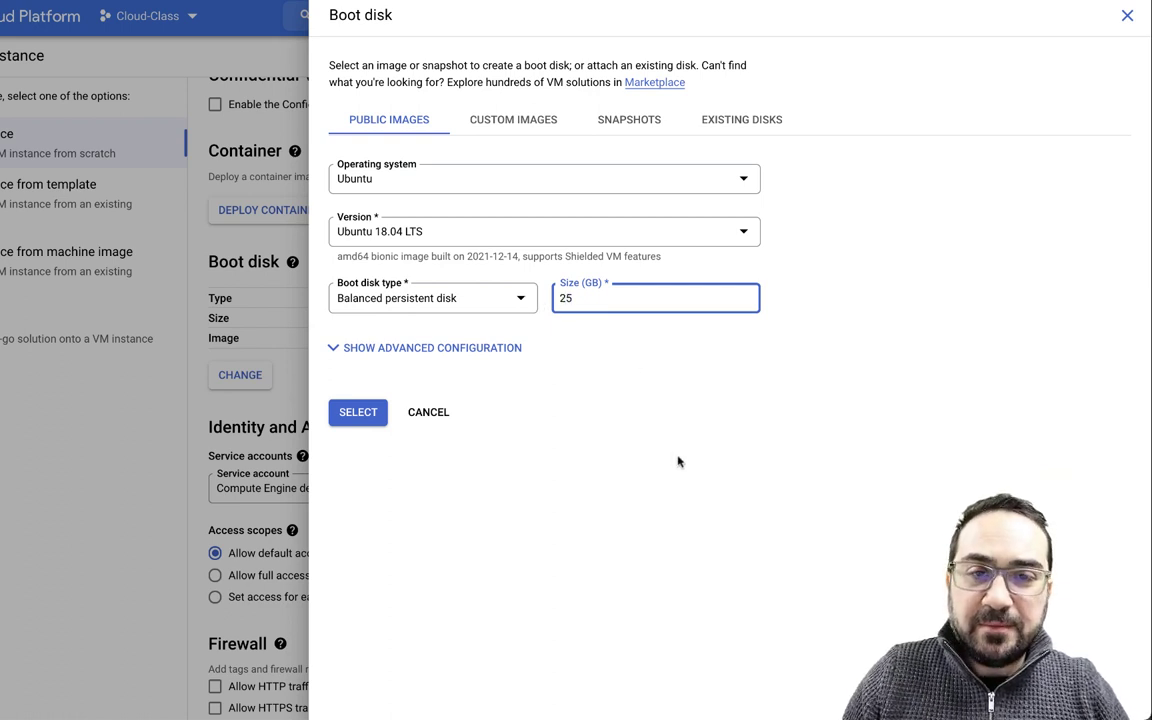
click(612, 414)
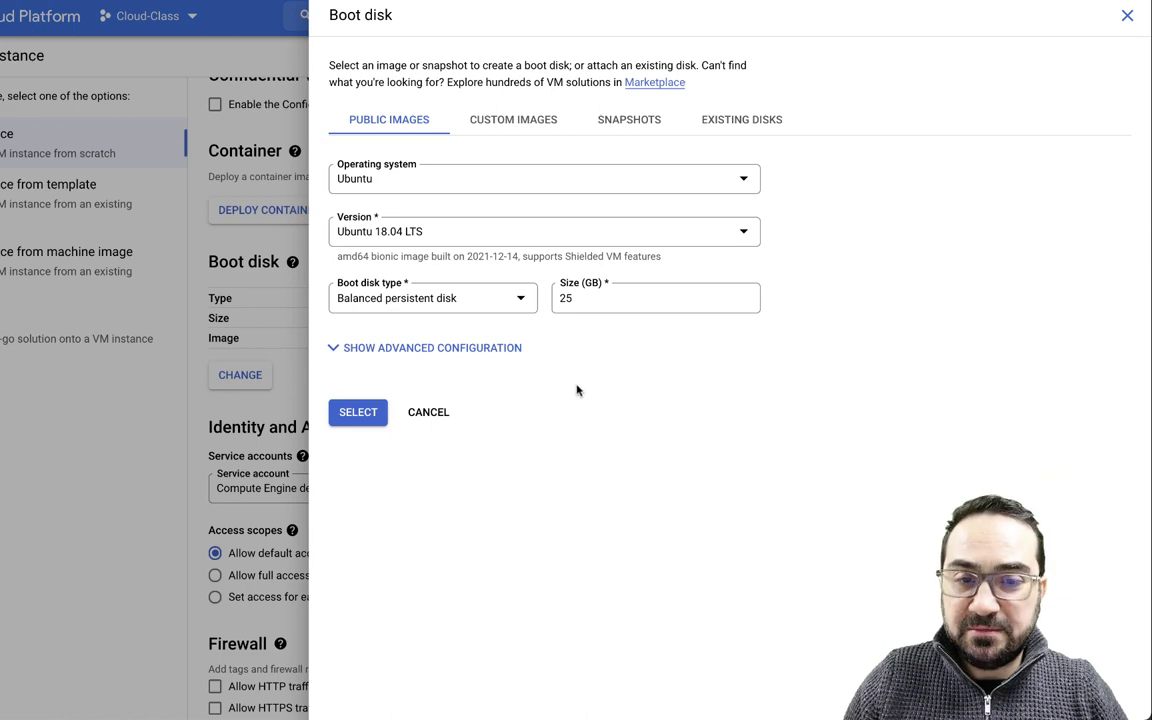
click(362, 416)
click(362, 416)
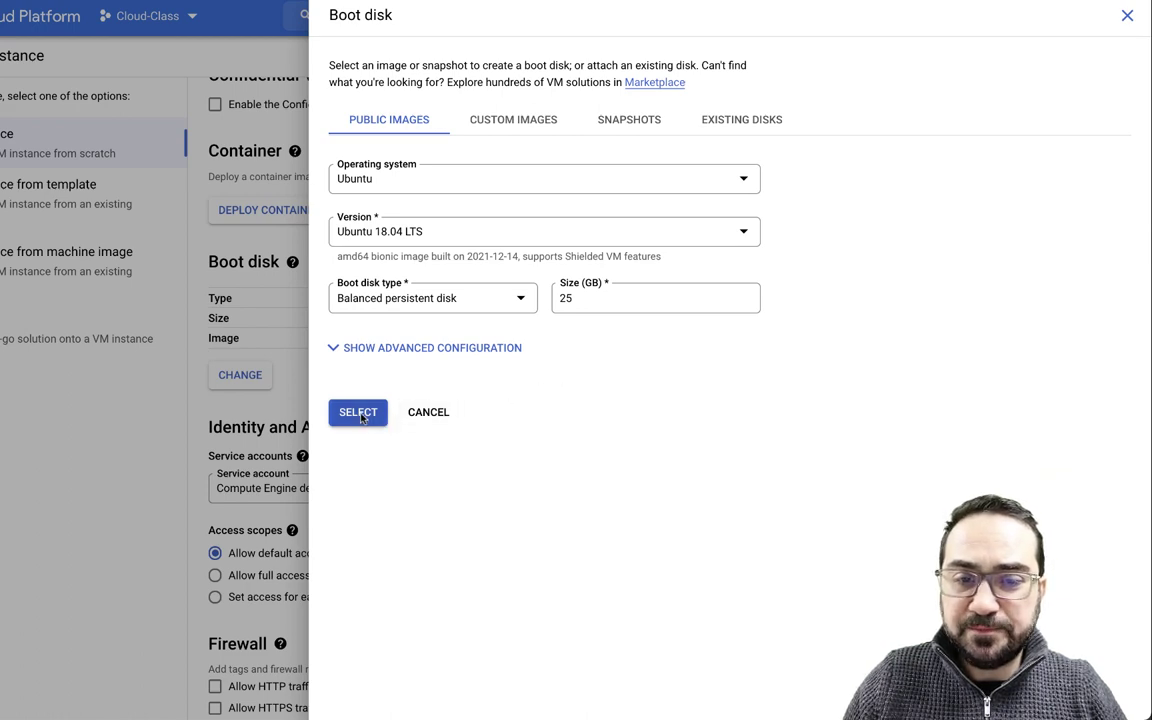
Allow both HTTP and HTTPS traffic in the instance's firewall settings
scroll(512, 387, down, 2)
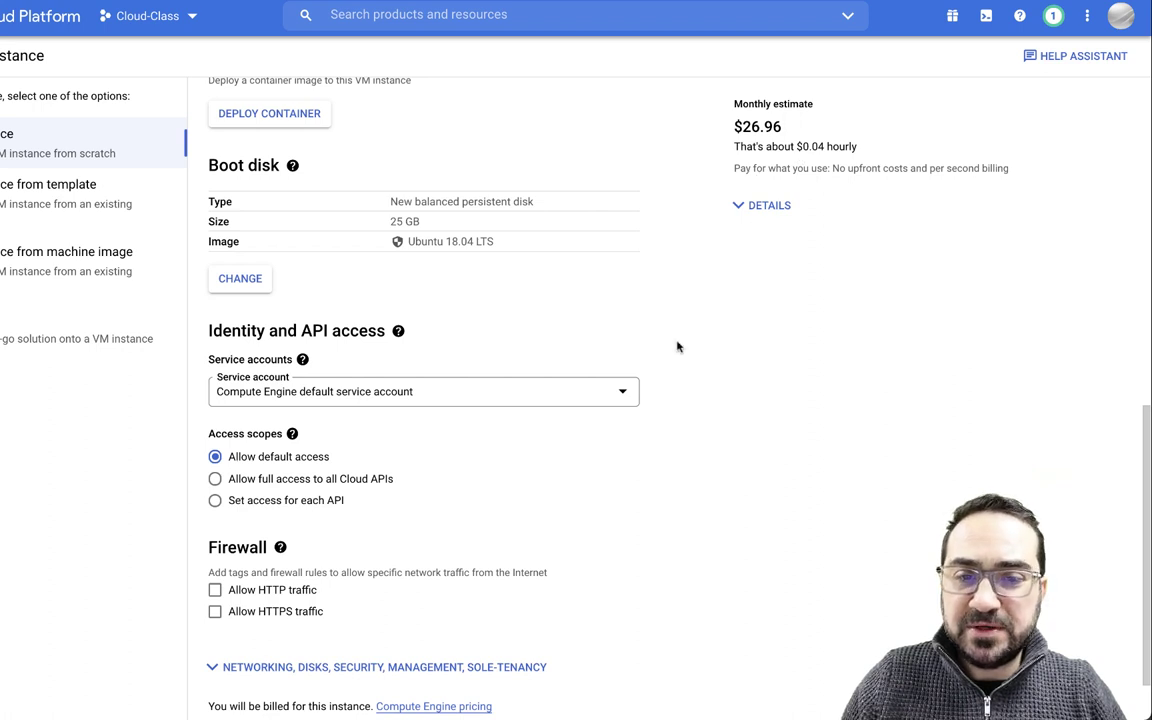
scroll(679, 345, down, 2)
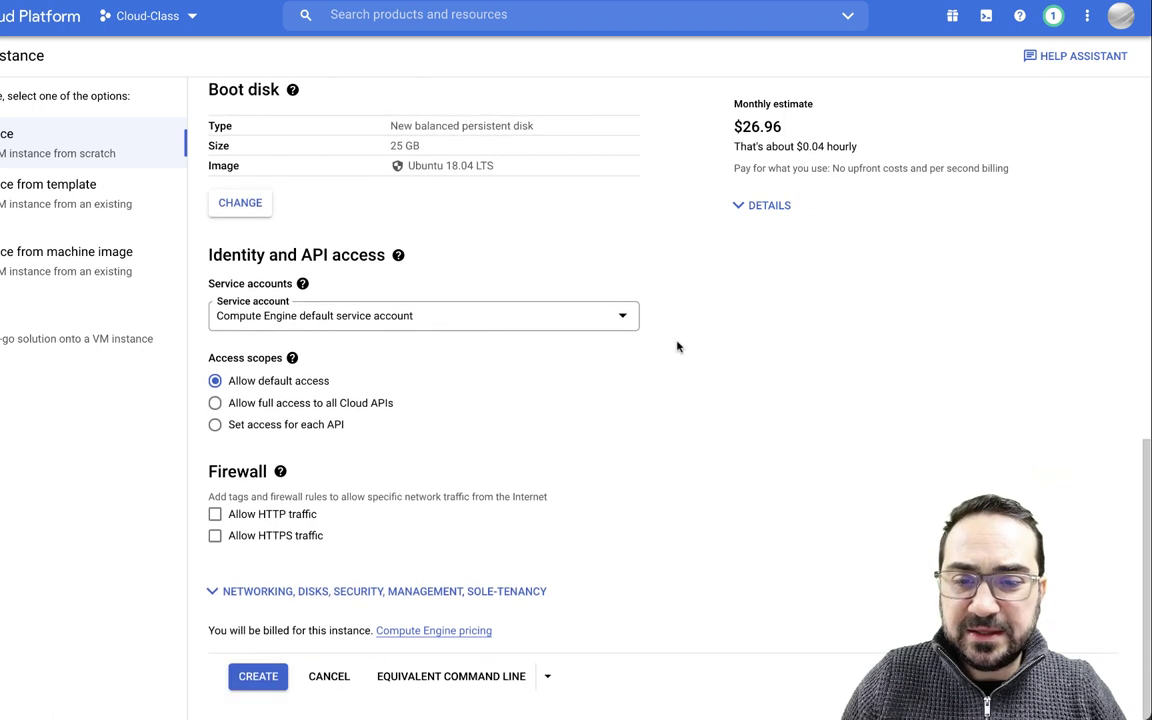
click(302, 514)
click(289, 539)
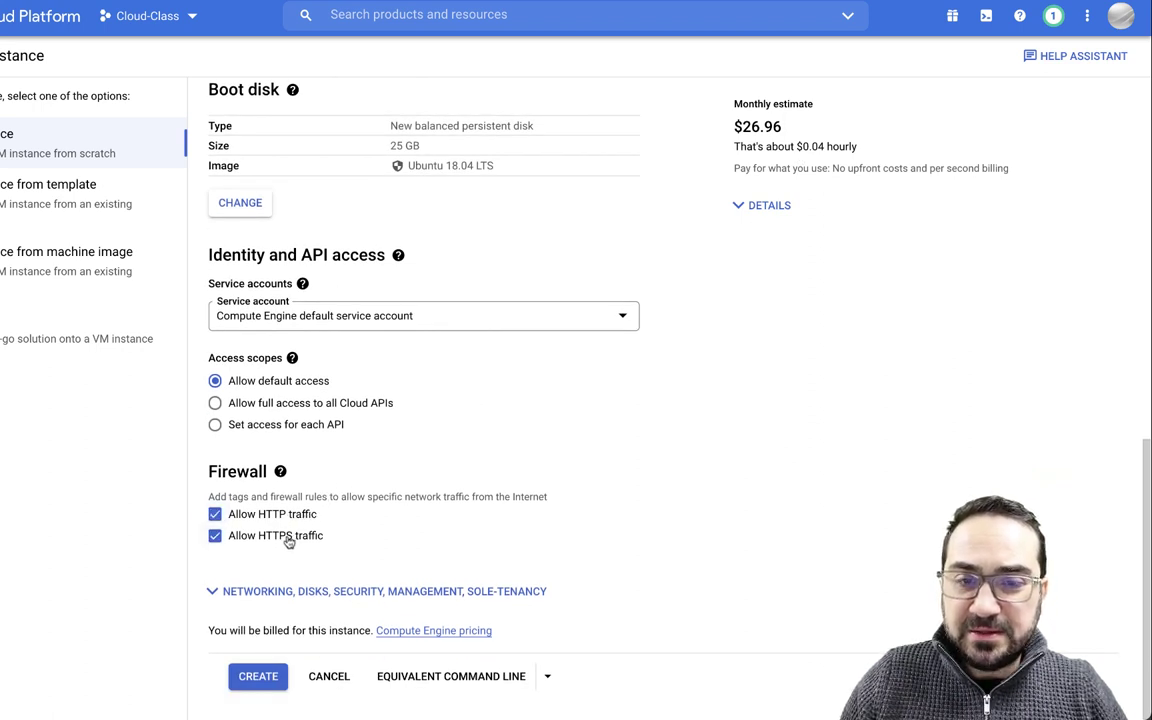
Add the copied public key as an SSH key in the instance's security settings and create the VM instance
click(212, 592)
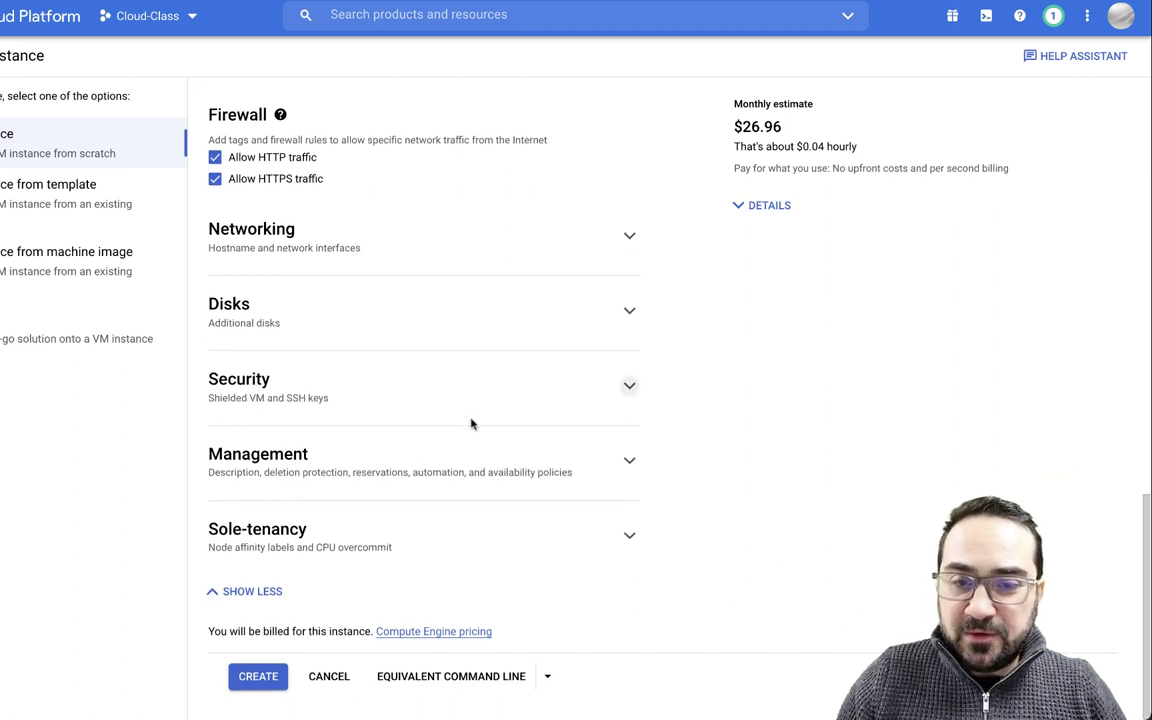
click(630, 387)
scroll(581, 470, down, 3)
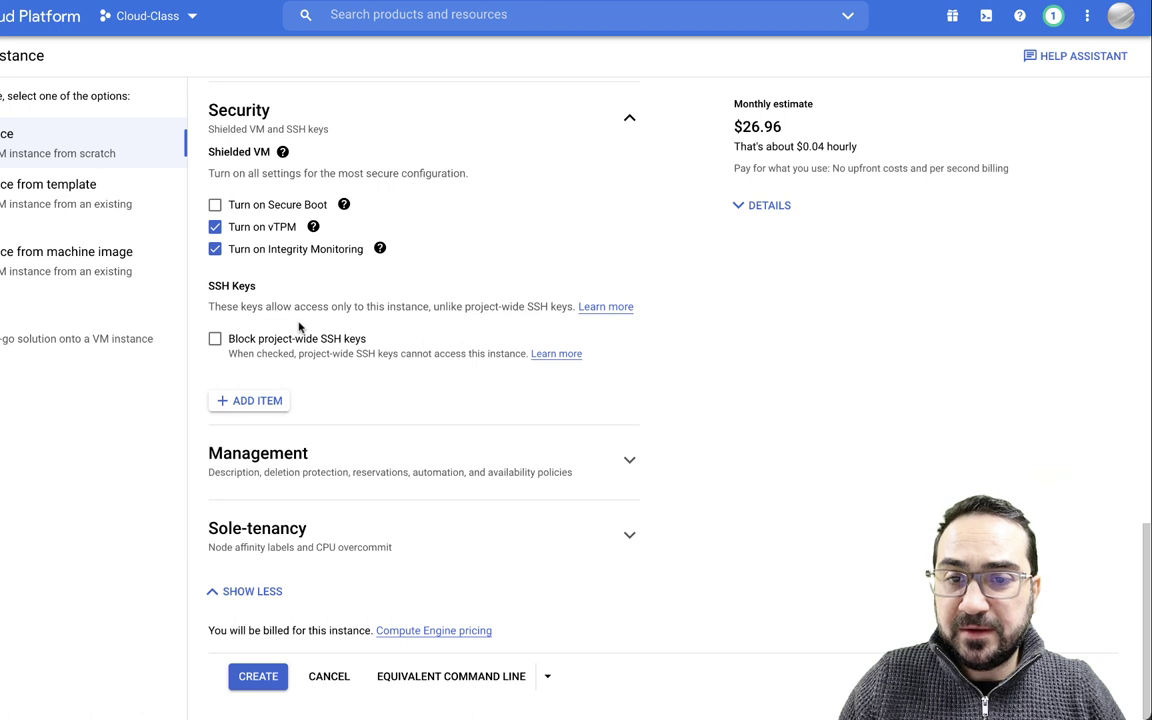
click(270, 405)
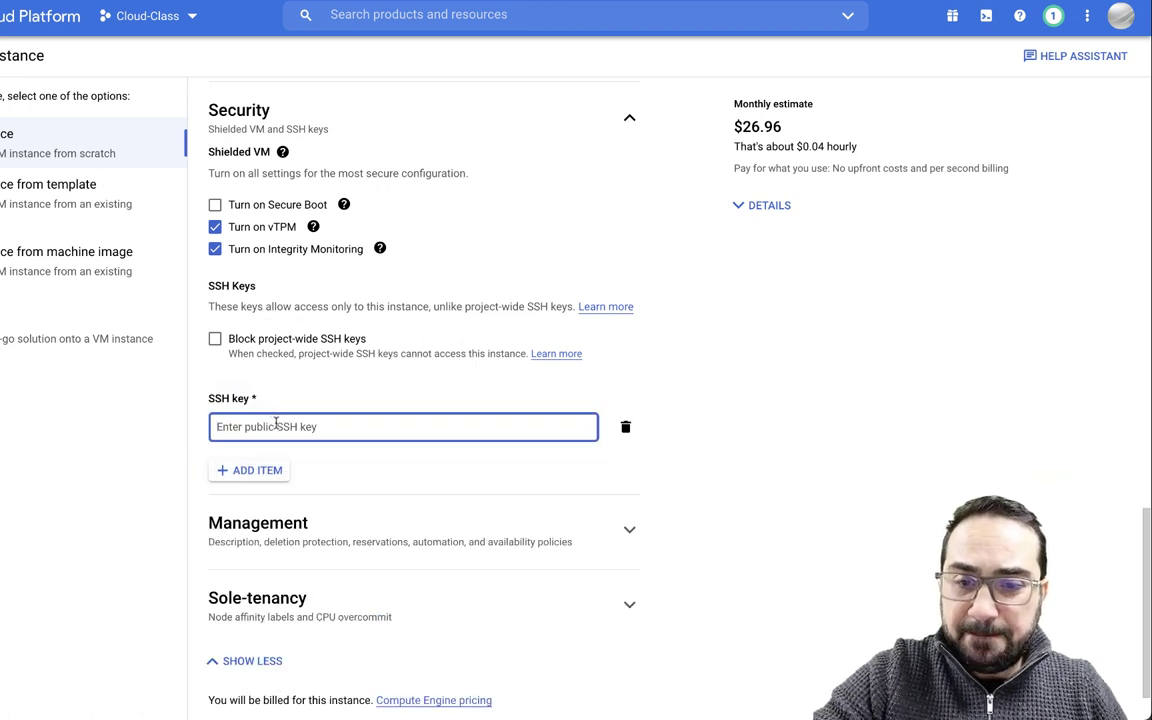
key(ctrl+v)
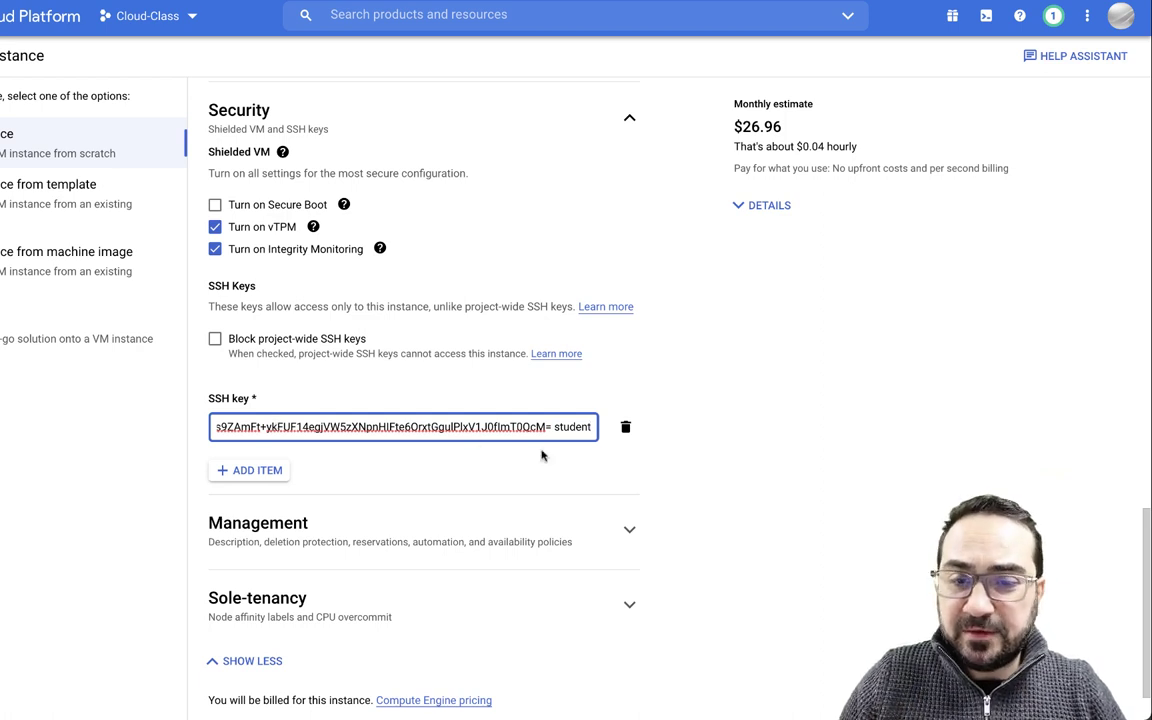
scroll(600, 500, down, 1)
click(705, 413)
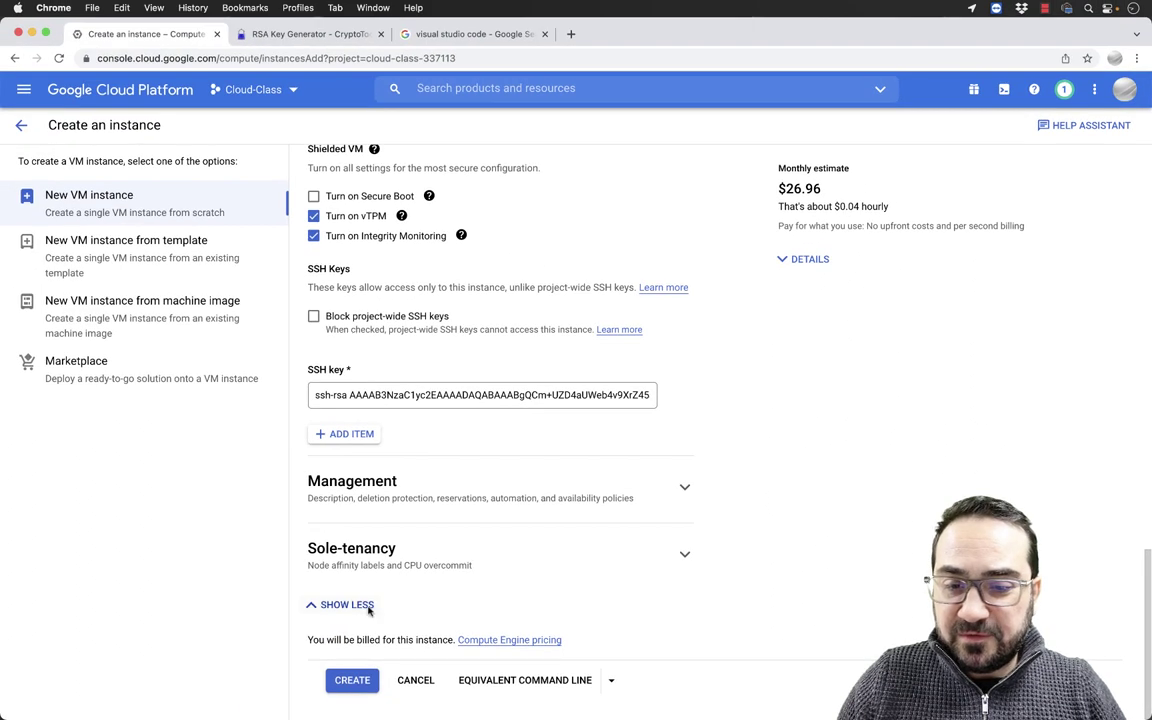
click(352, 681)
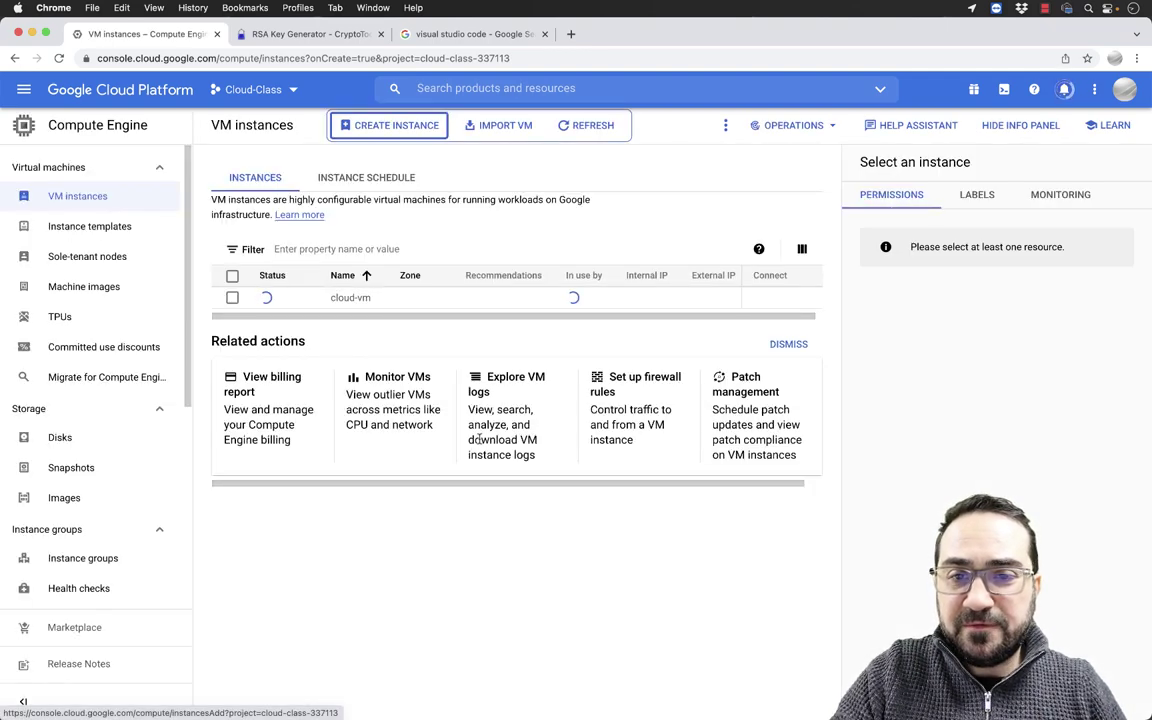
Switch to Finder to look at gcp-key and gcp-key.pub in the Keys folder, and return to Chrome
key(super+Tab)
key(super+Tab)
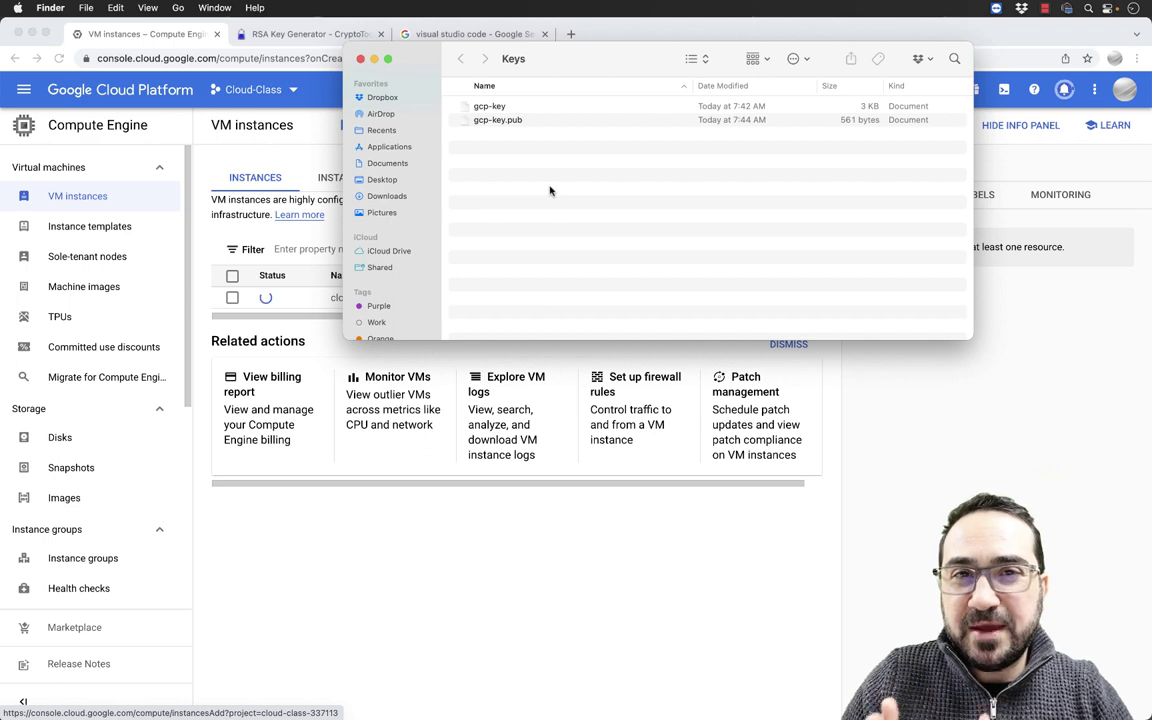
click(497, 110)
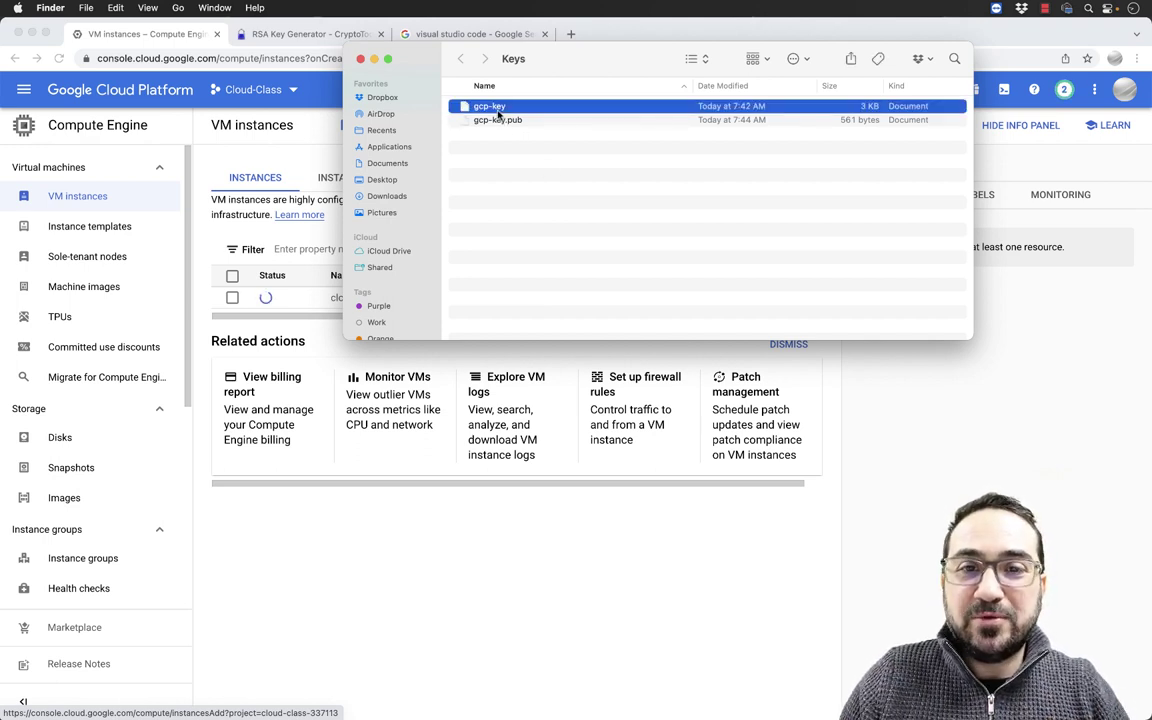
click(519, 121)
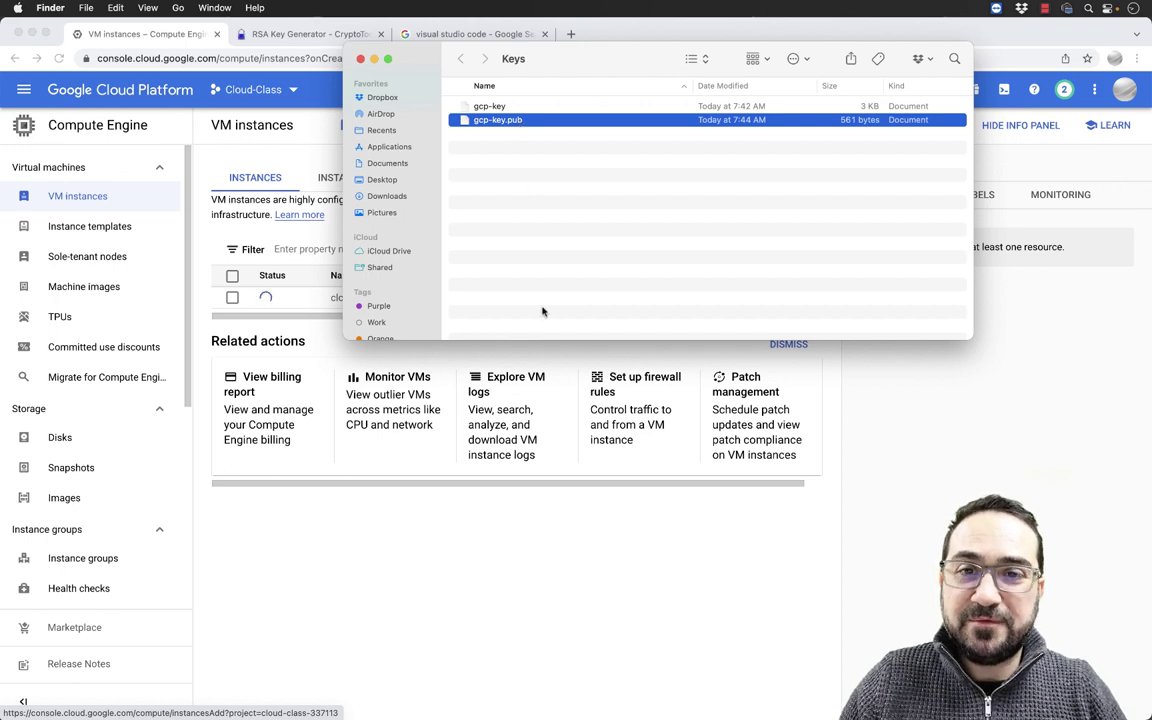
click(625, 550)
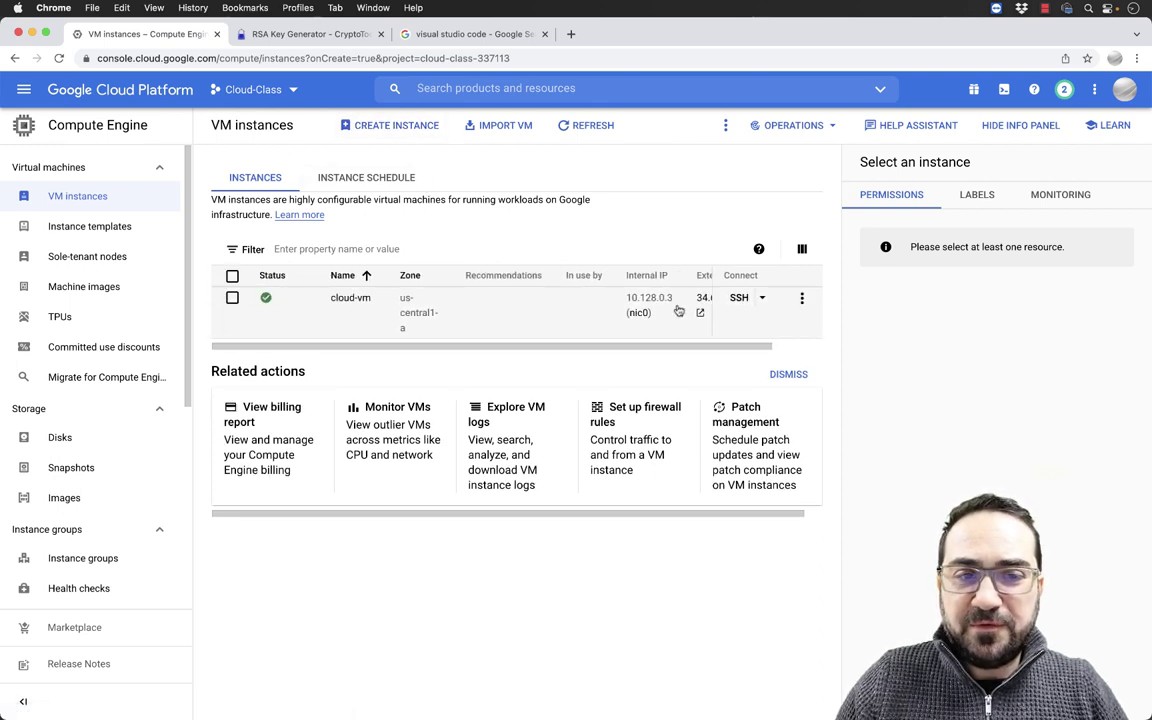
Open the cloud-vm details and review its basic information, machine configuration, firewalls, network interfaces and storage
click(351, 298)
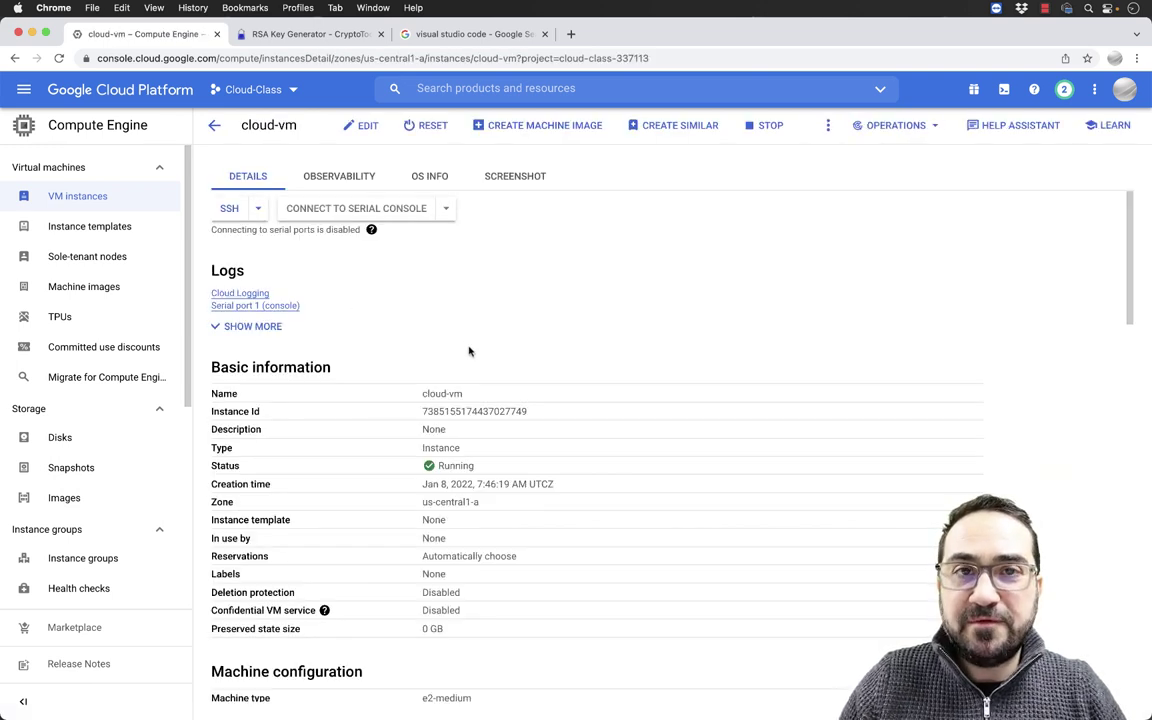
scroll(469, 351, down, 2)
scroll(469, 351, down, 2)
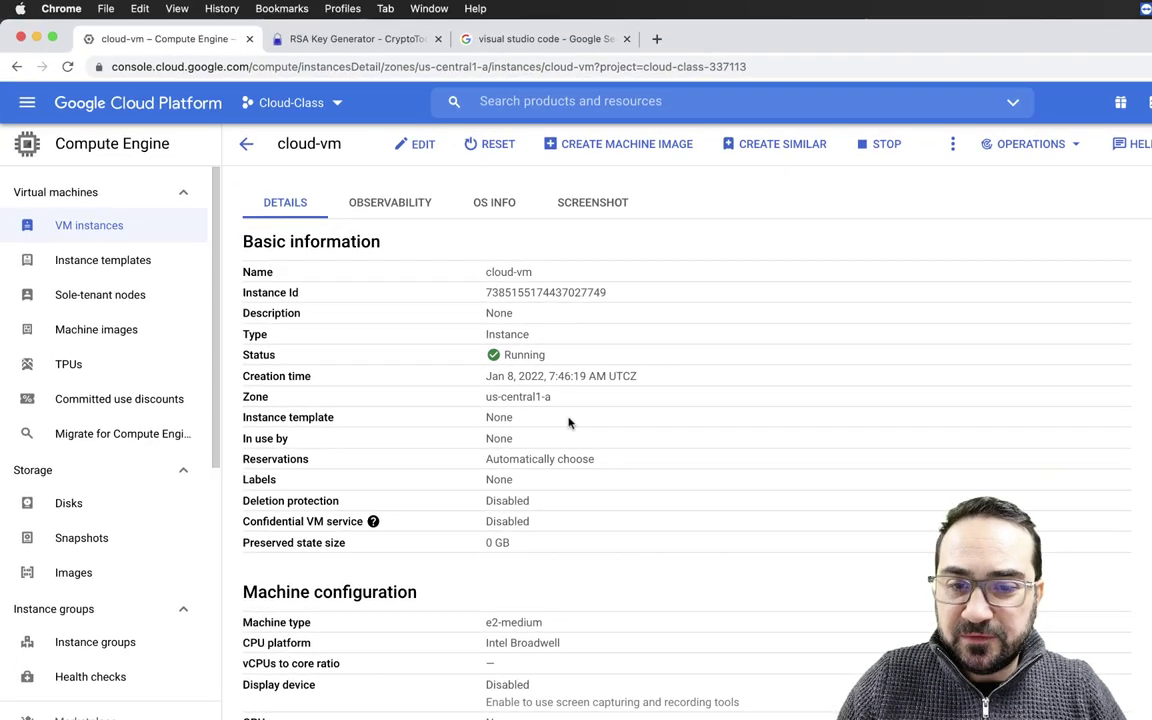
scroll(568, 423, down, 10)
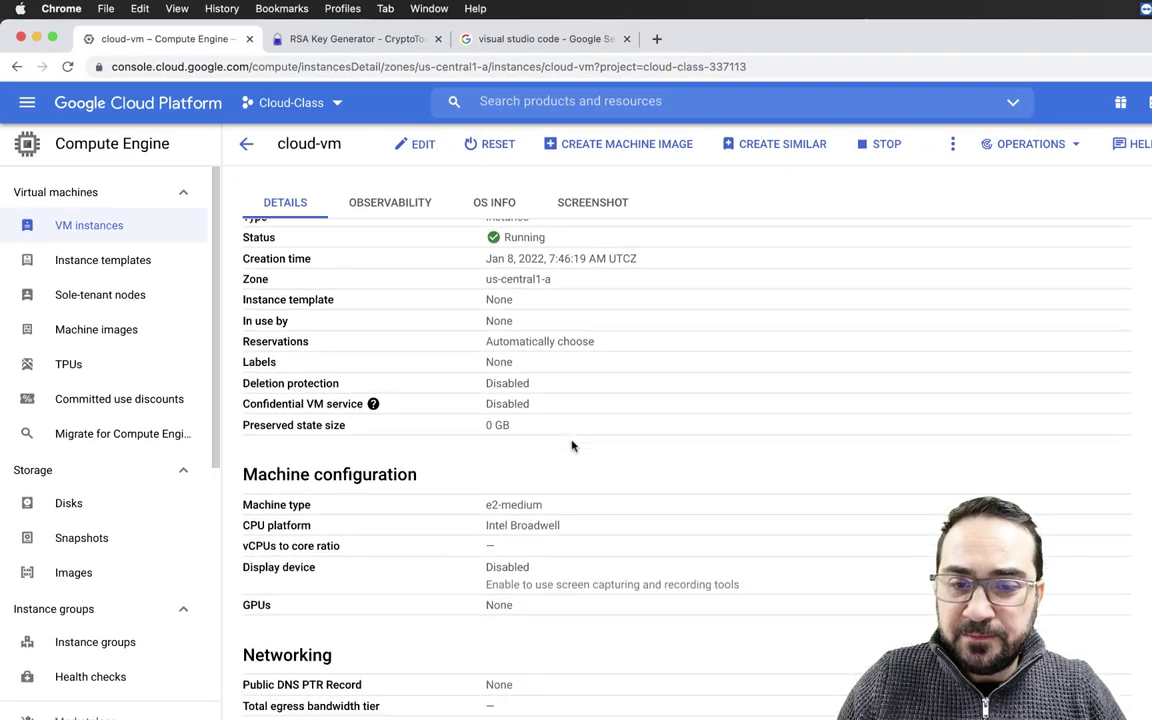
scroll(572, 446, down, 3)
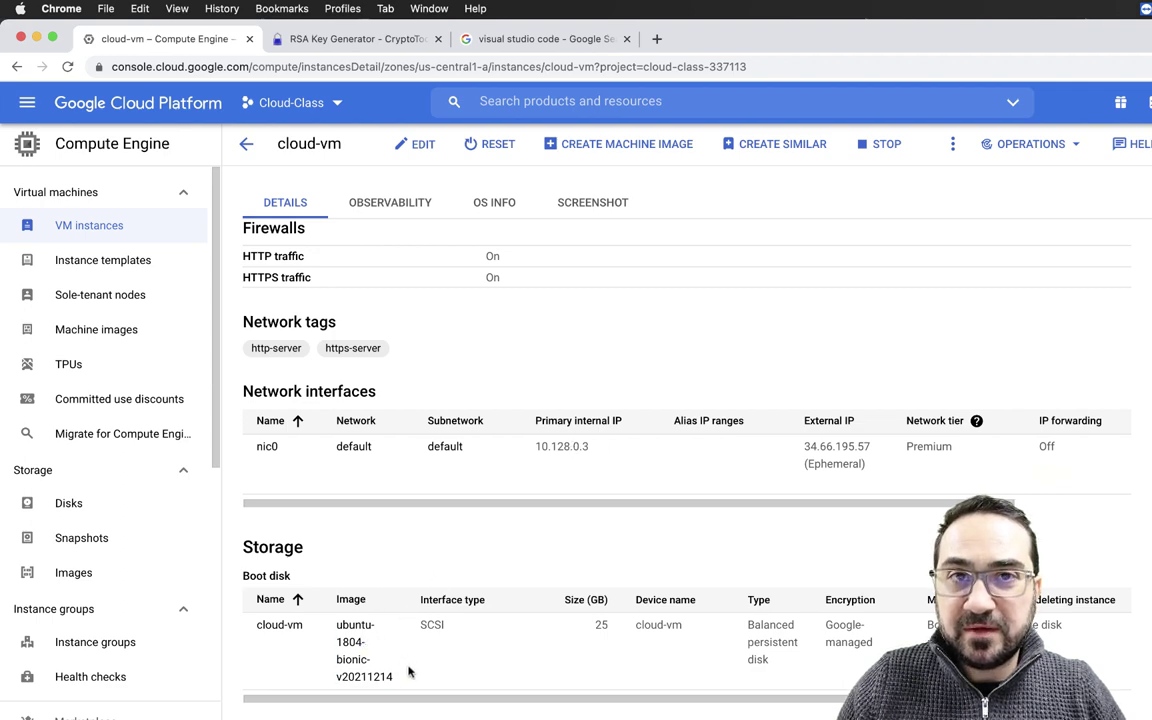
Expand the full SSH key under cloud-vm's security and access details, and review the management settings
scroll(408, 672, down, 10)
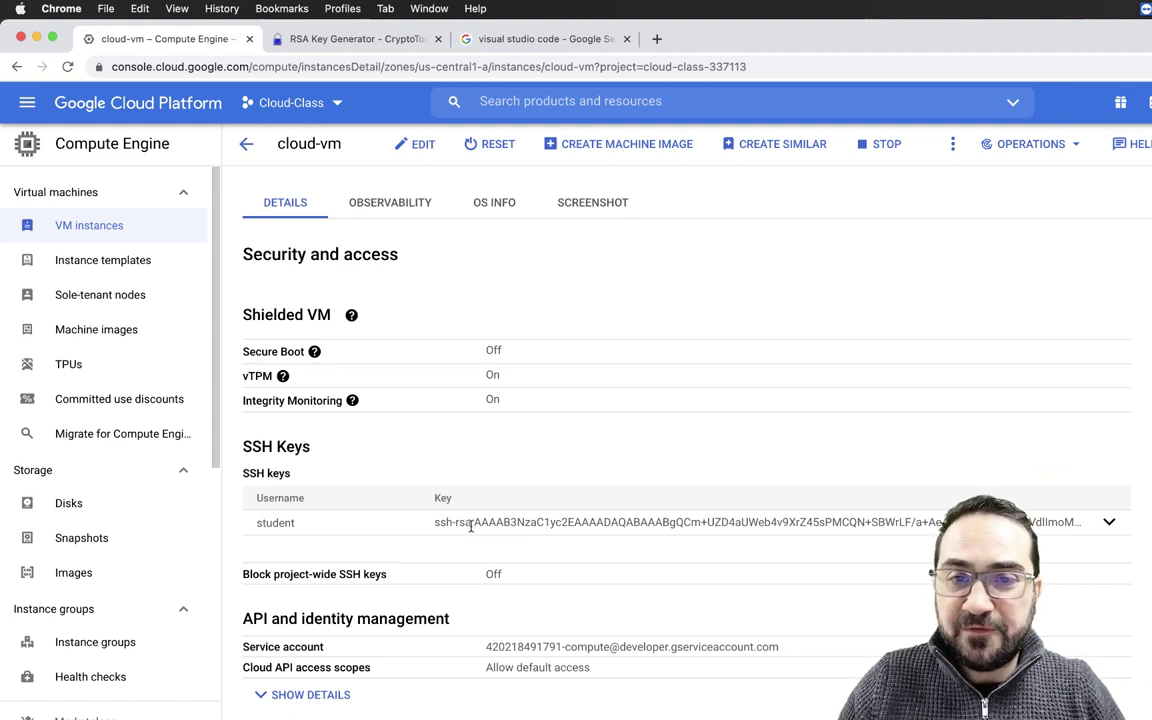
scroll(470, 527, down, 1)
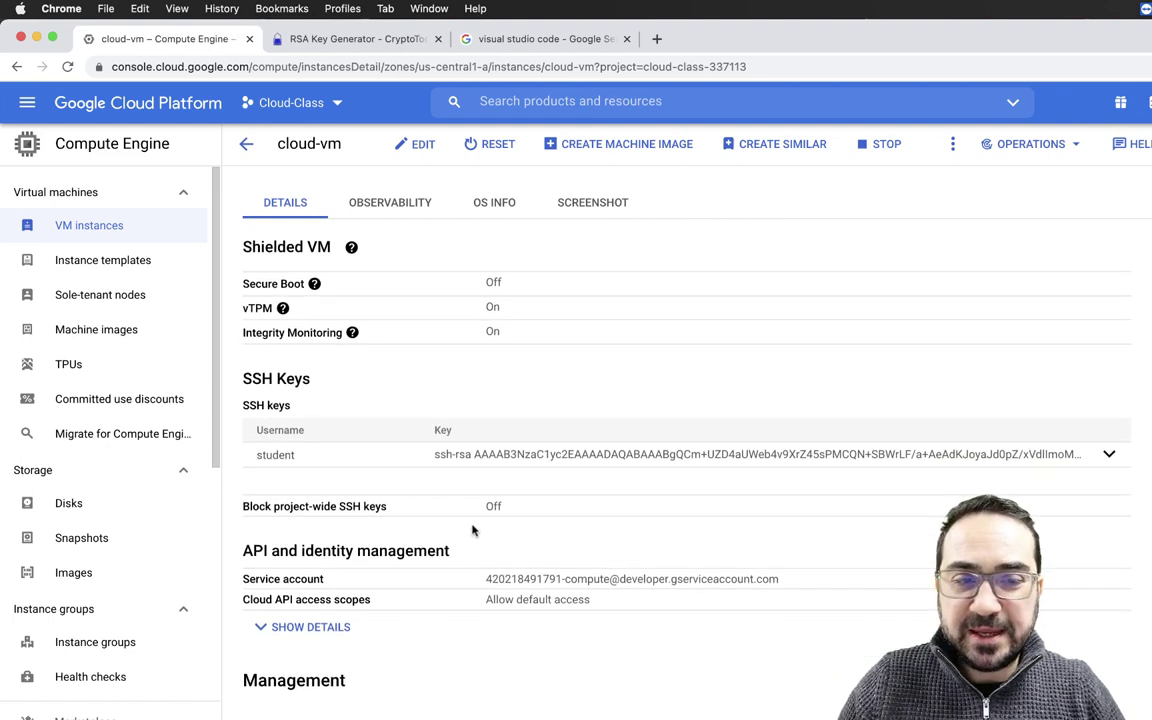
click(1109, 456)
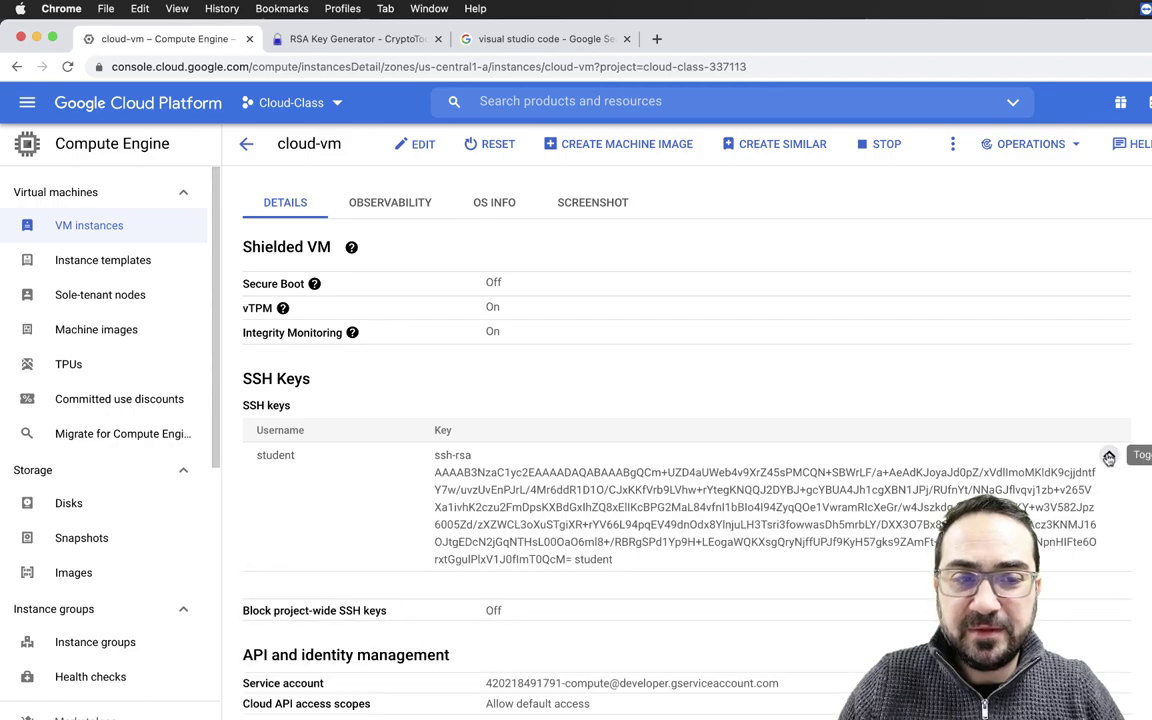
scroll(1126, 500, down, 5)
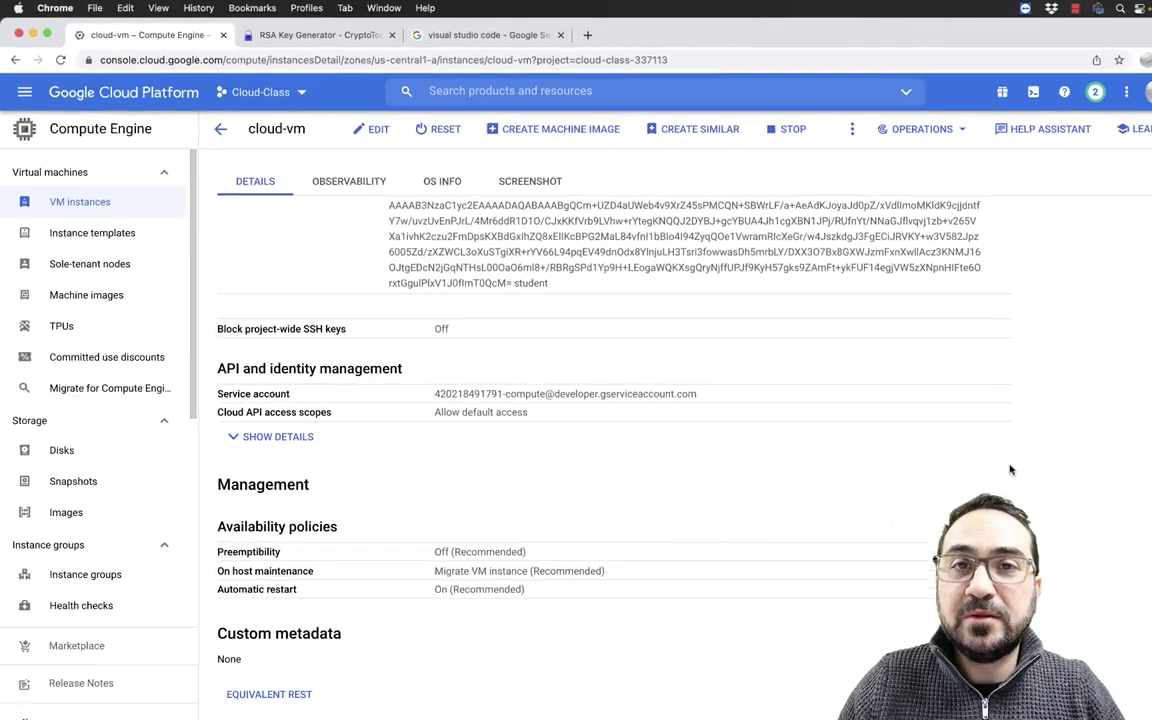
scroll(730, 393, up, 1)
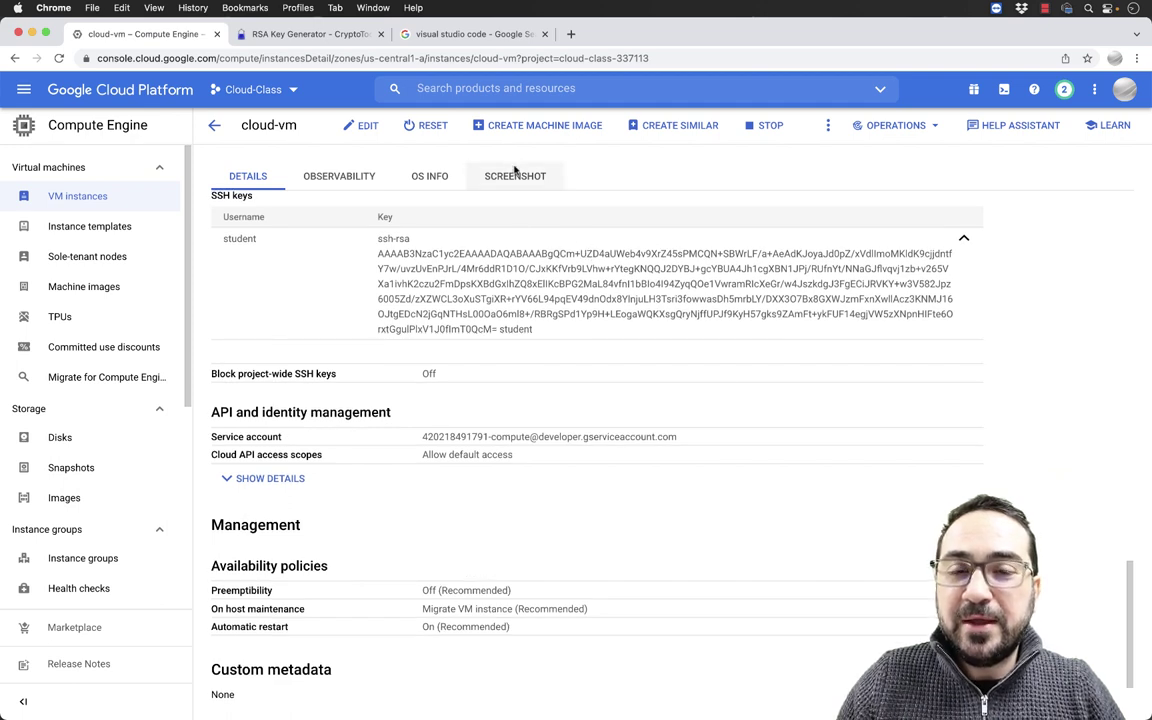
Open the Visual Studio Code website from the Google results and expand its download options
click(476, 40)
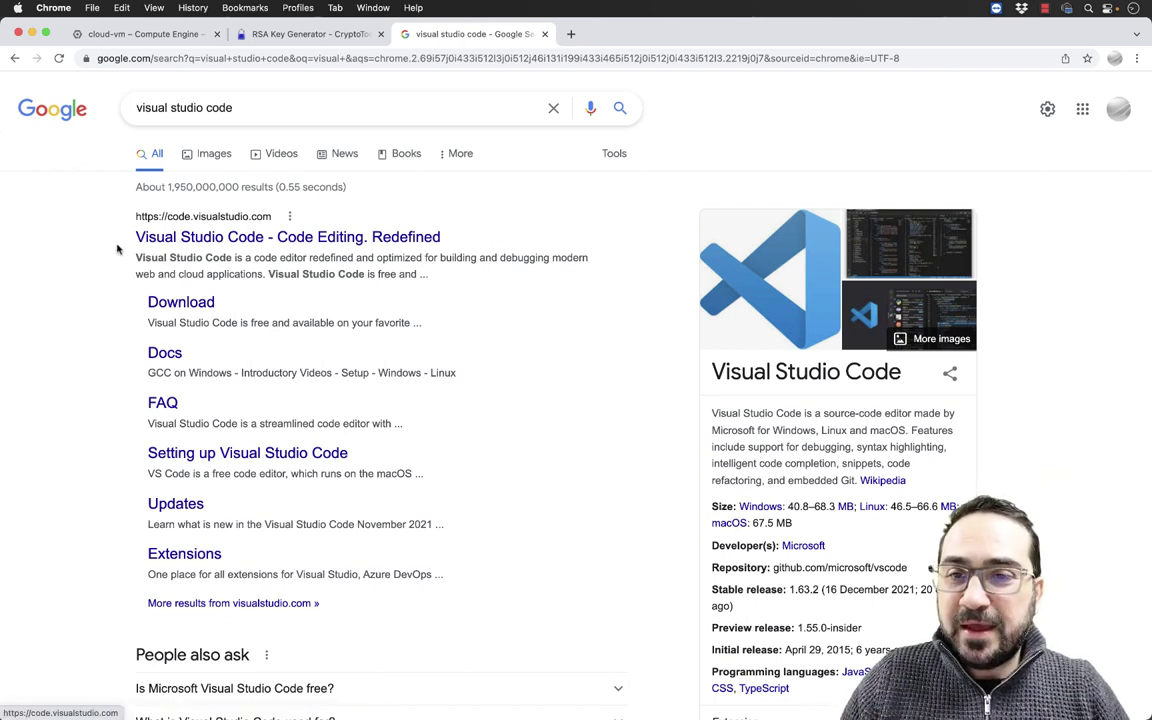
click(287, 234)
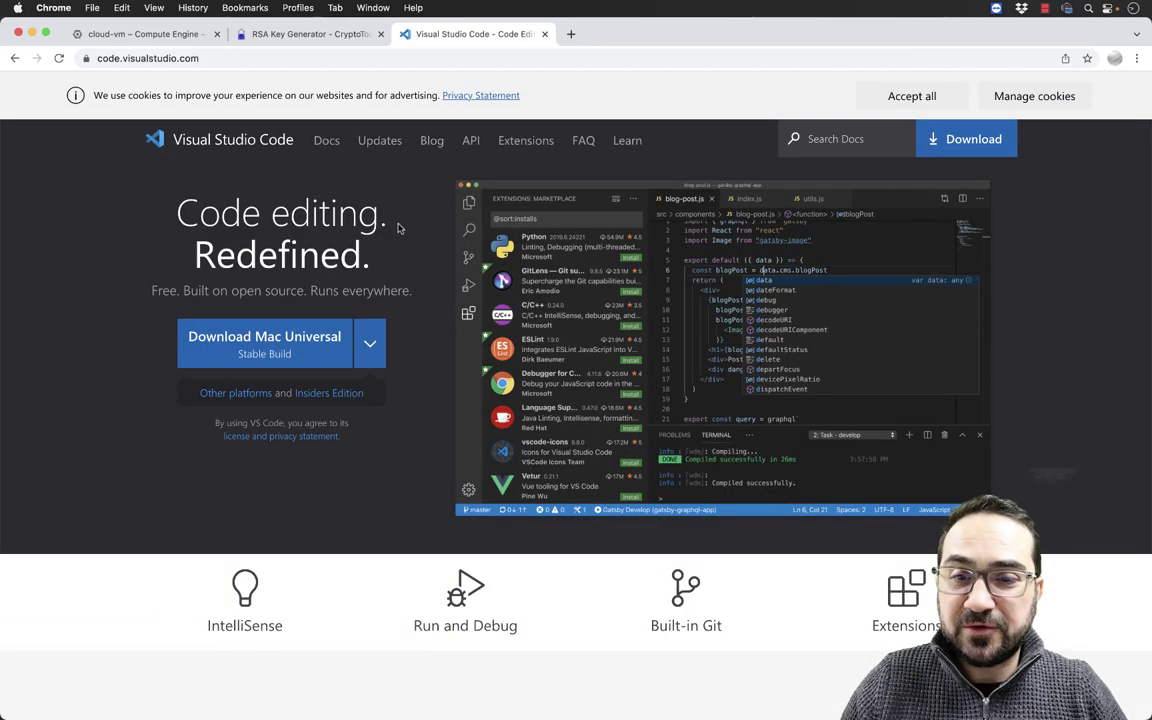
click(369, 340)
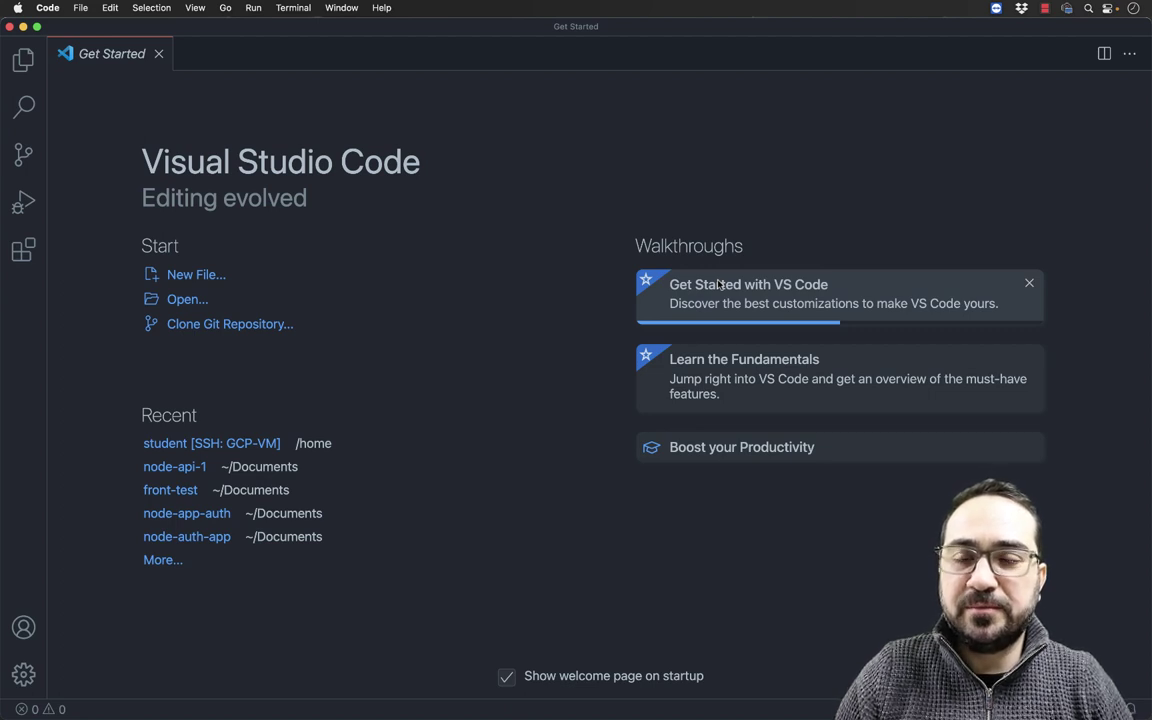
Search the extensions for "remote ssh", install Microsoft's Remote - SSH extension and close its details page
click(24, 253)
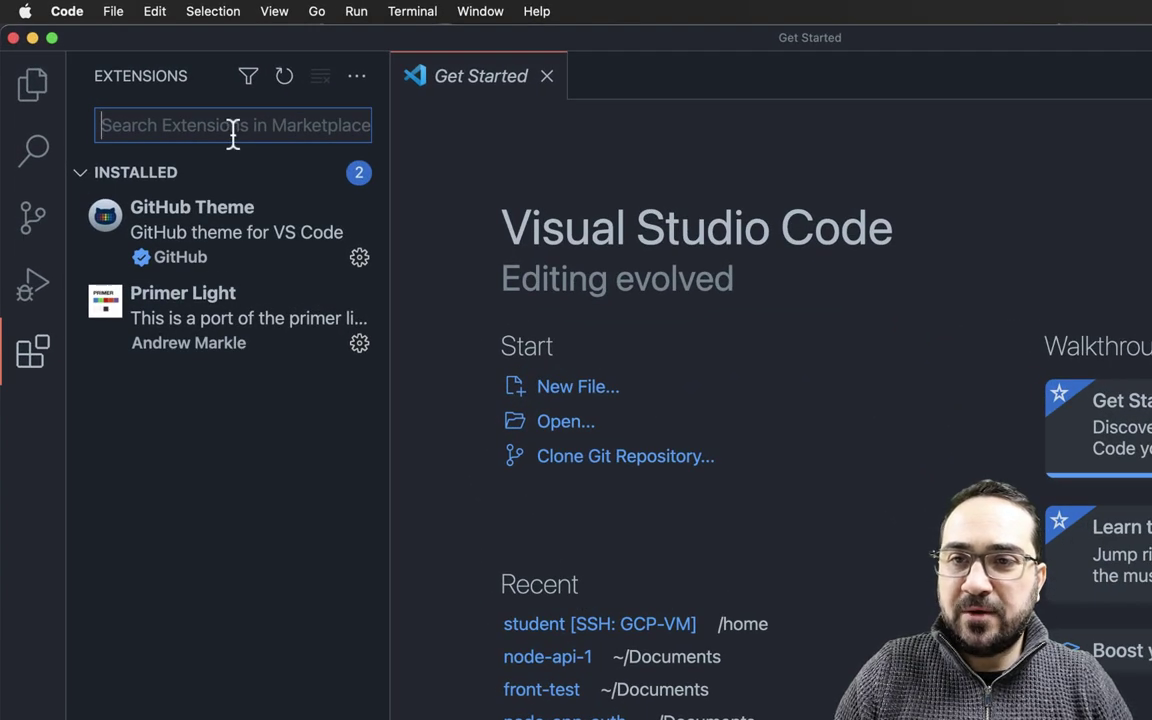
text(remote ssh)
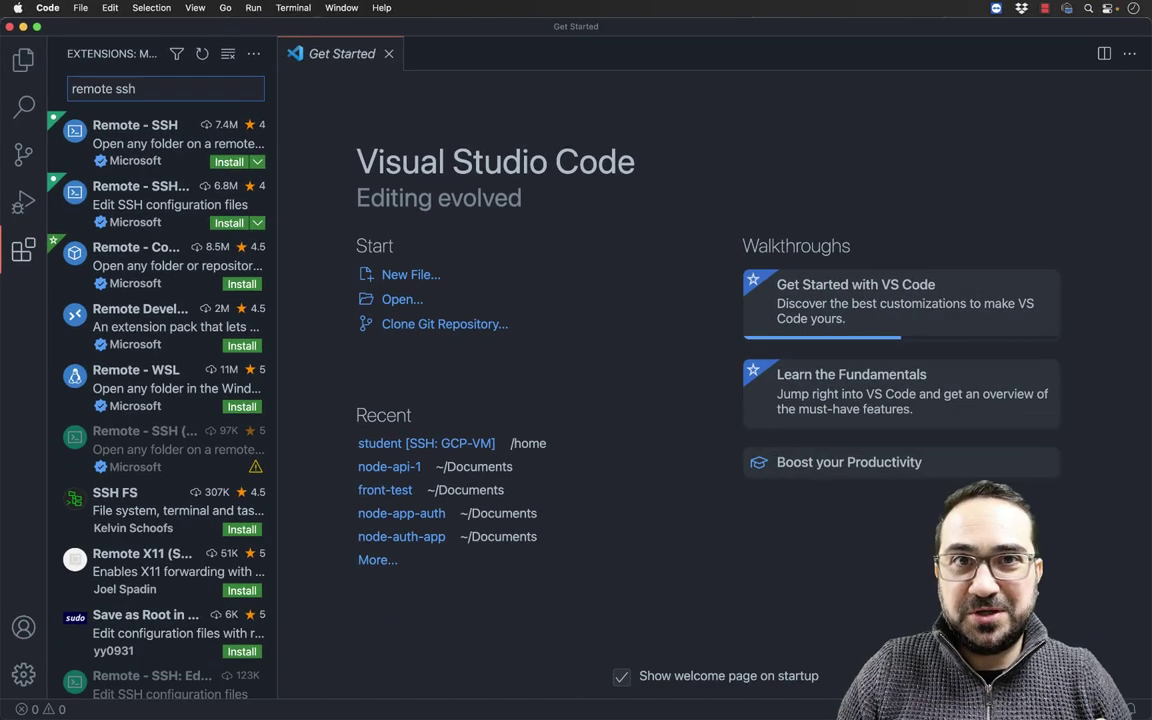
click(131, 140)
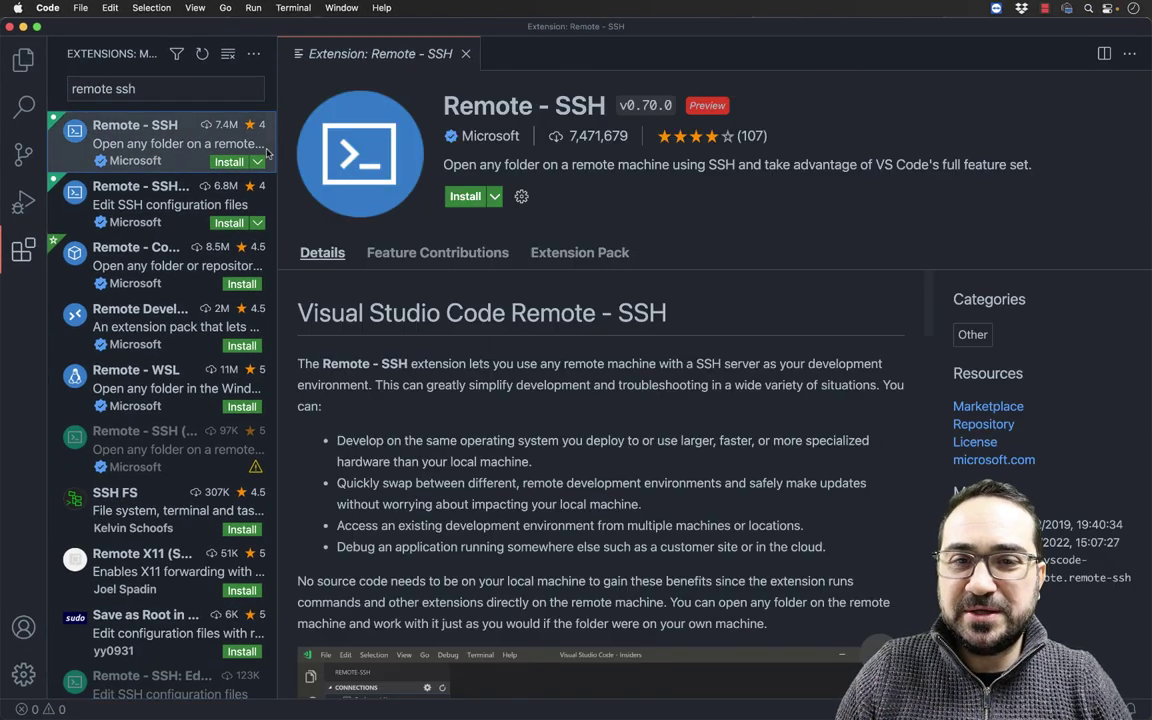
click(467, 198)
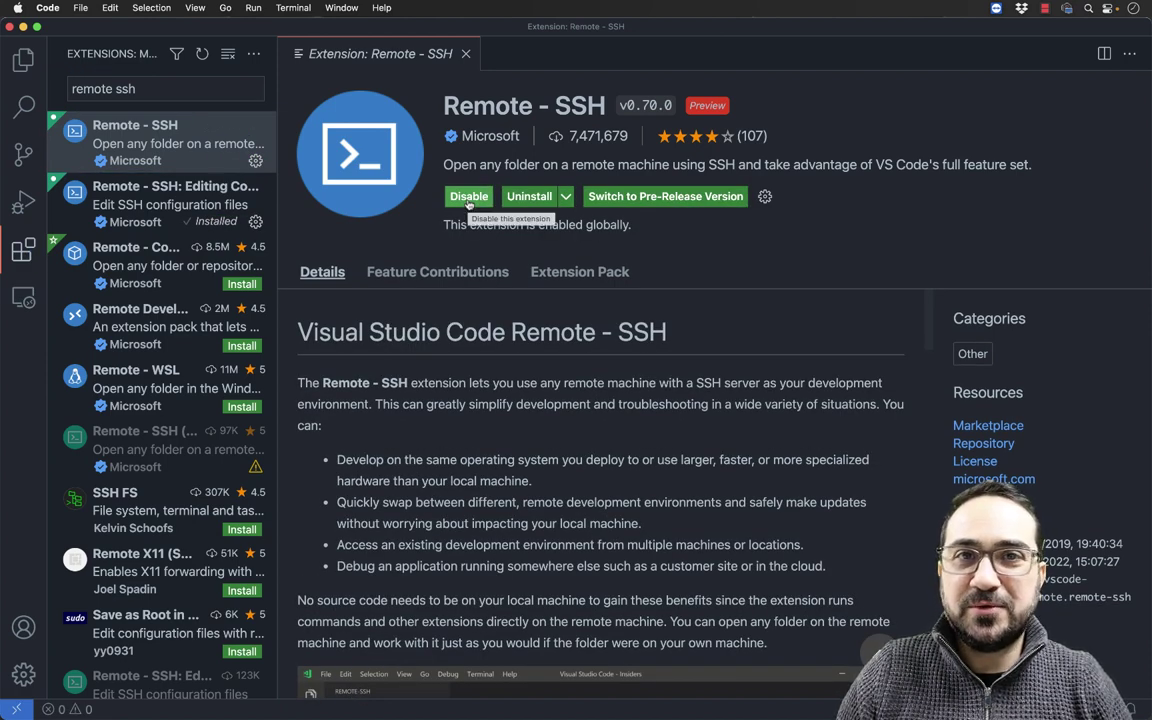
click(465, 55)
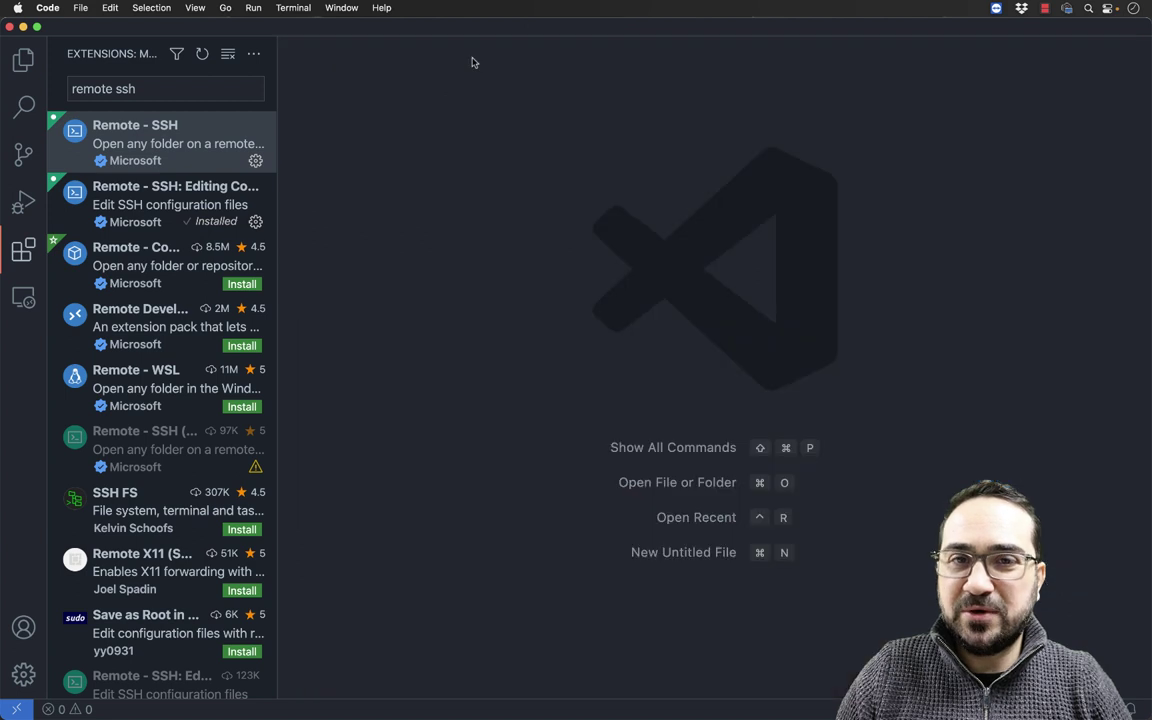
Start adding a new SSH target in the Remote Explorer, beginning its connection command with "ssh -i"
click(22, 305)
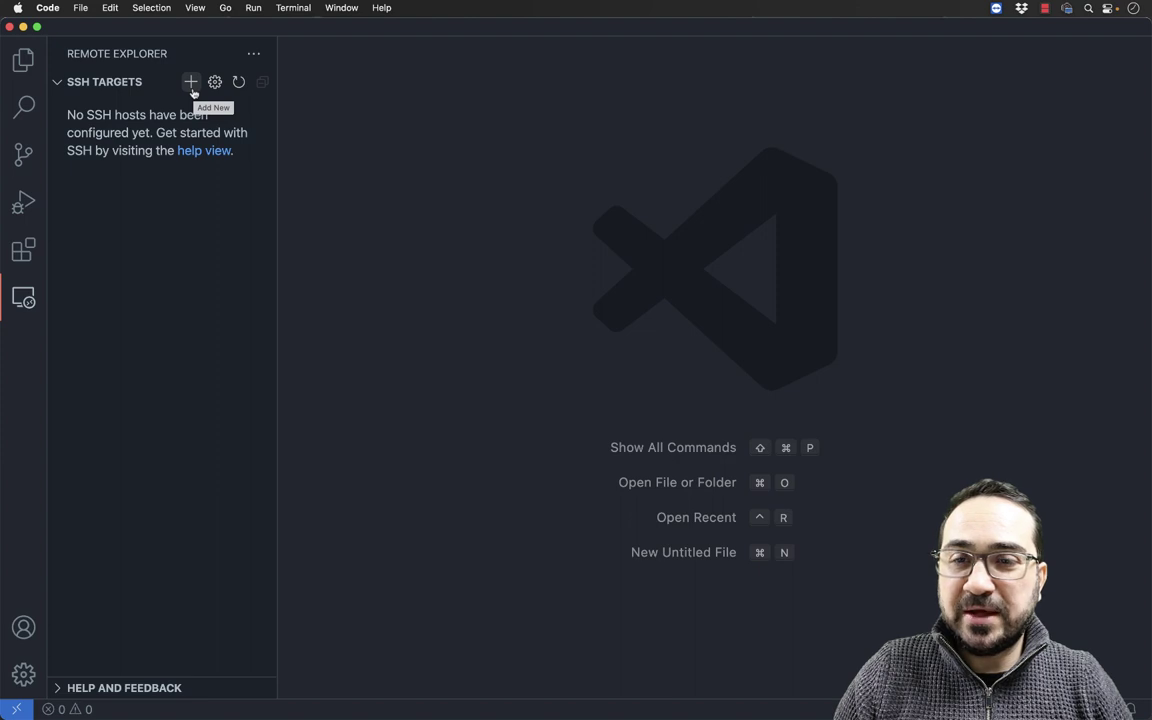
click(190, 83)
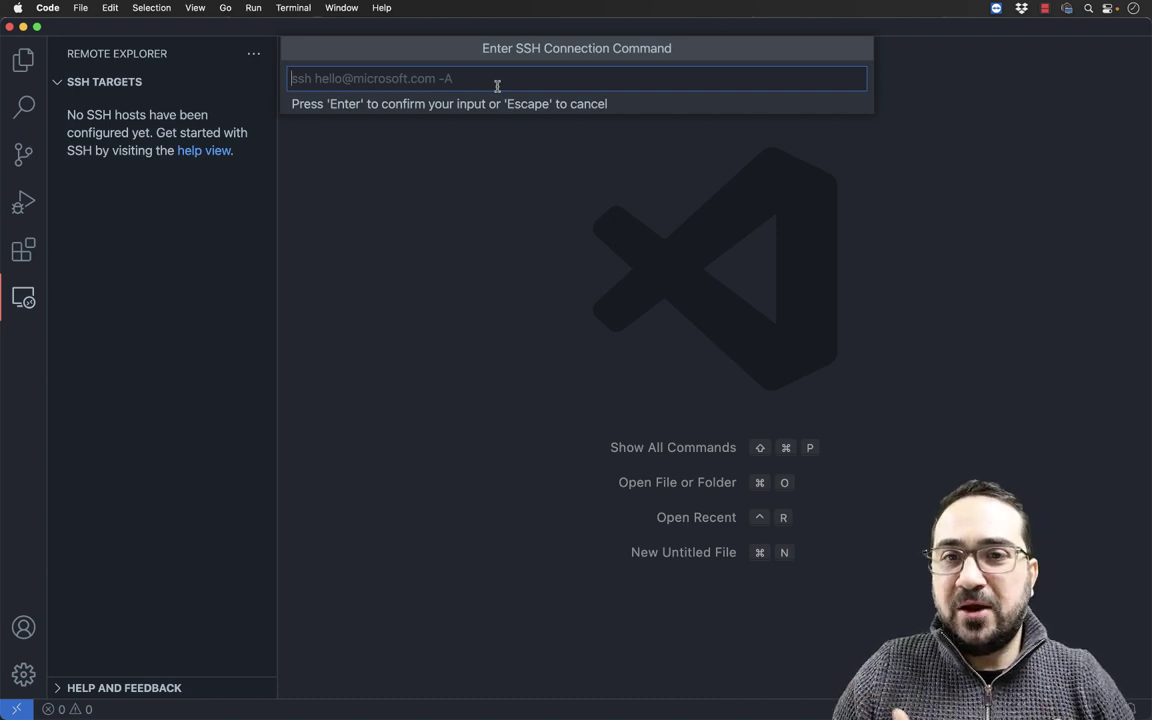
text(ssh -i)
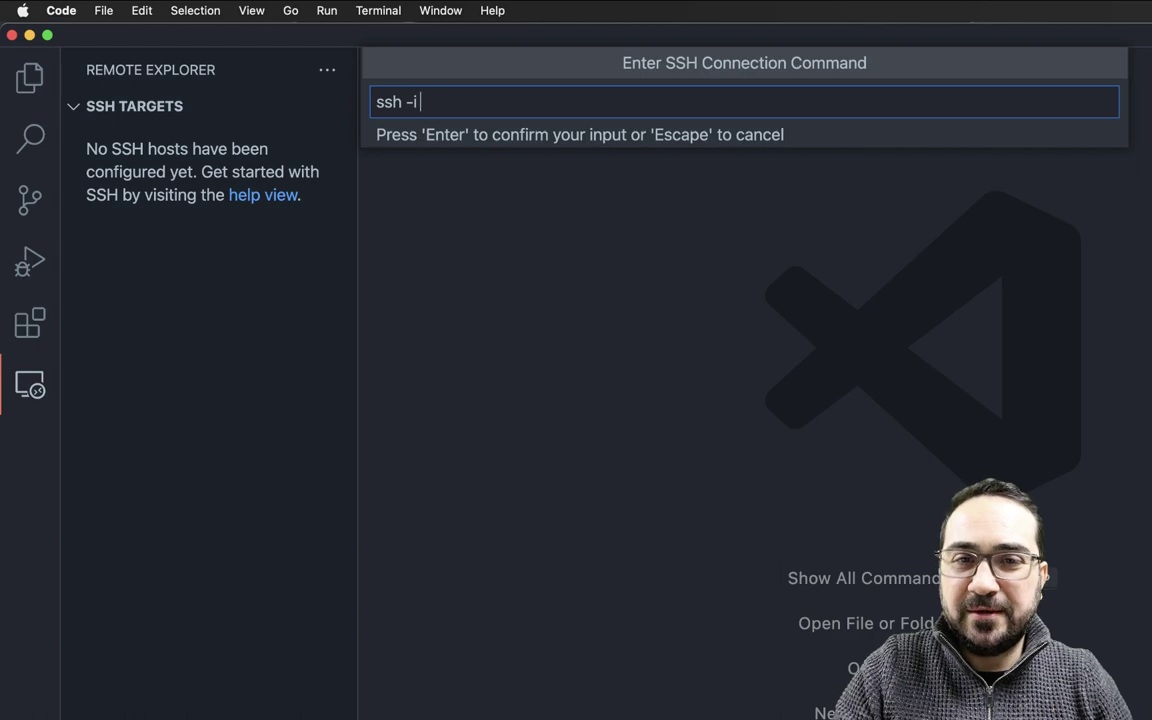
Switch to Terminal and copy the private key path /Users/mini/Documents/keys/gcp-key from the ssh-keygen command
key(super+Tab)
key(super+Tab)
key(super+Tab)
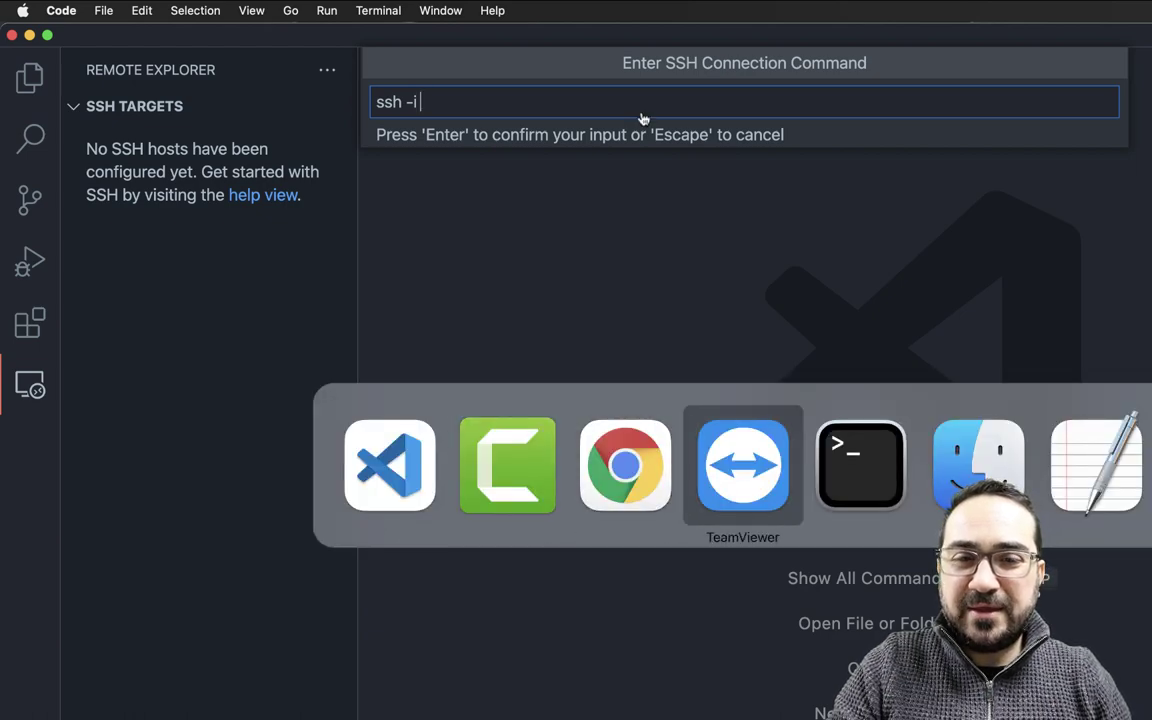
key(super+Tab)
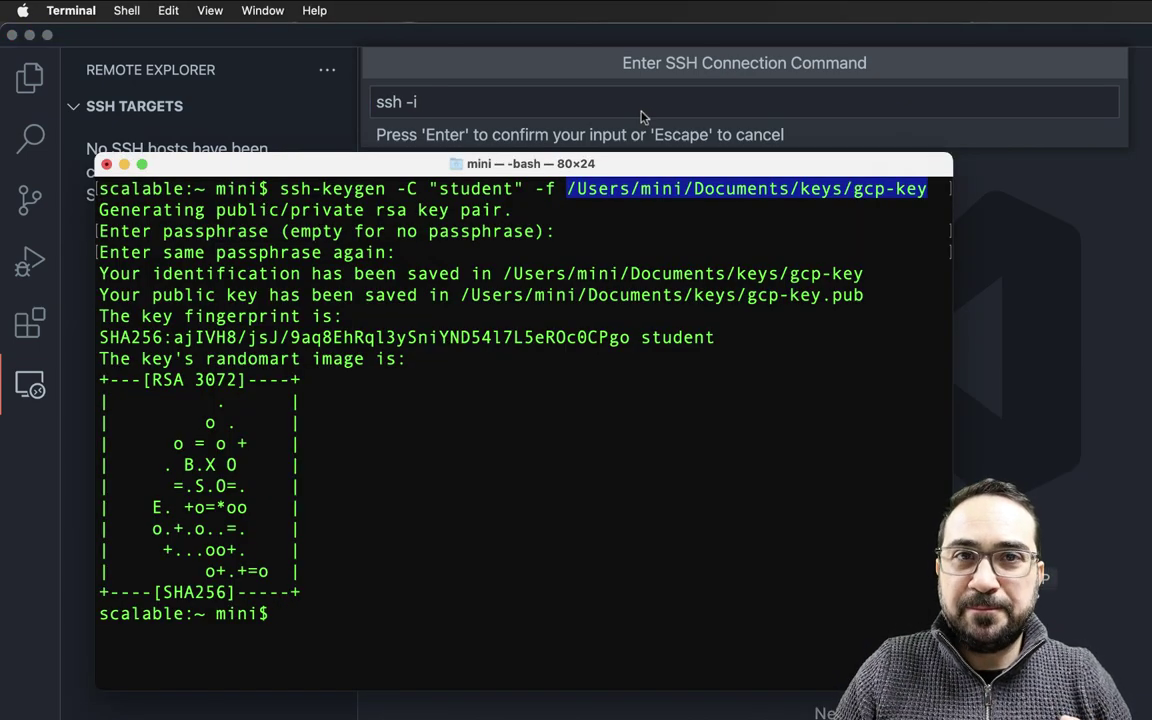
drag(567, 188, 926, 188)
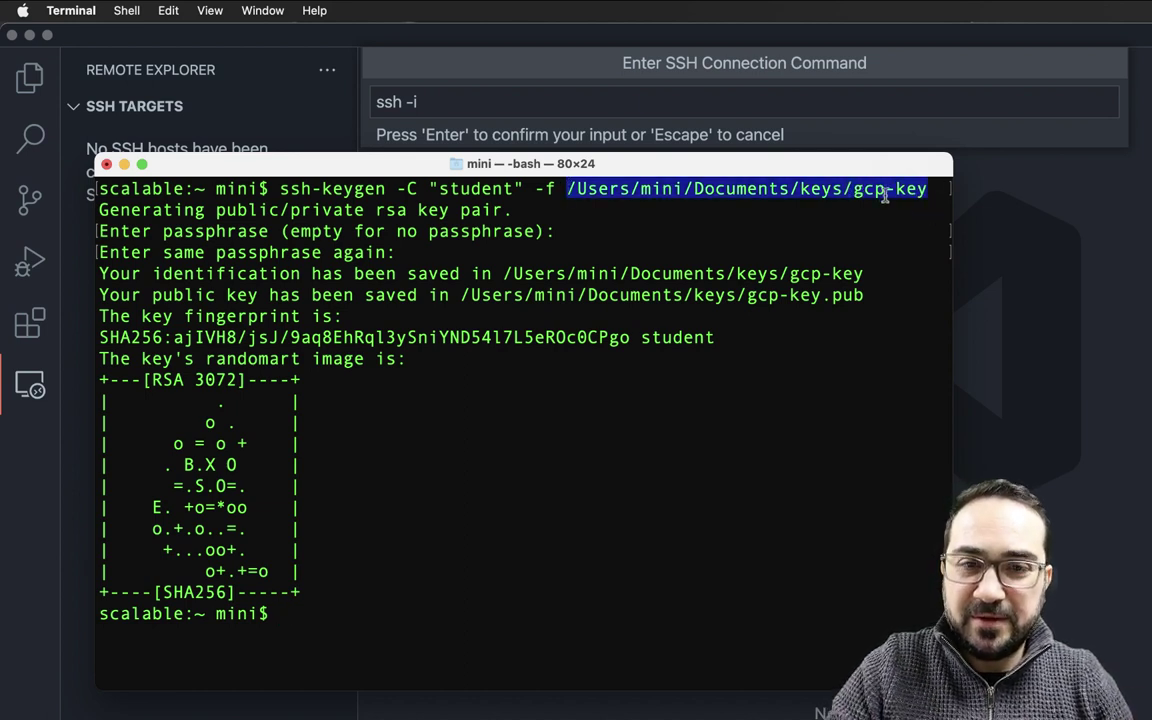
right_click(882, 197)
click(910, 319)
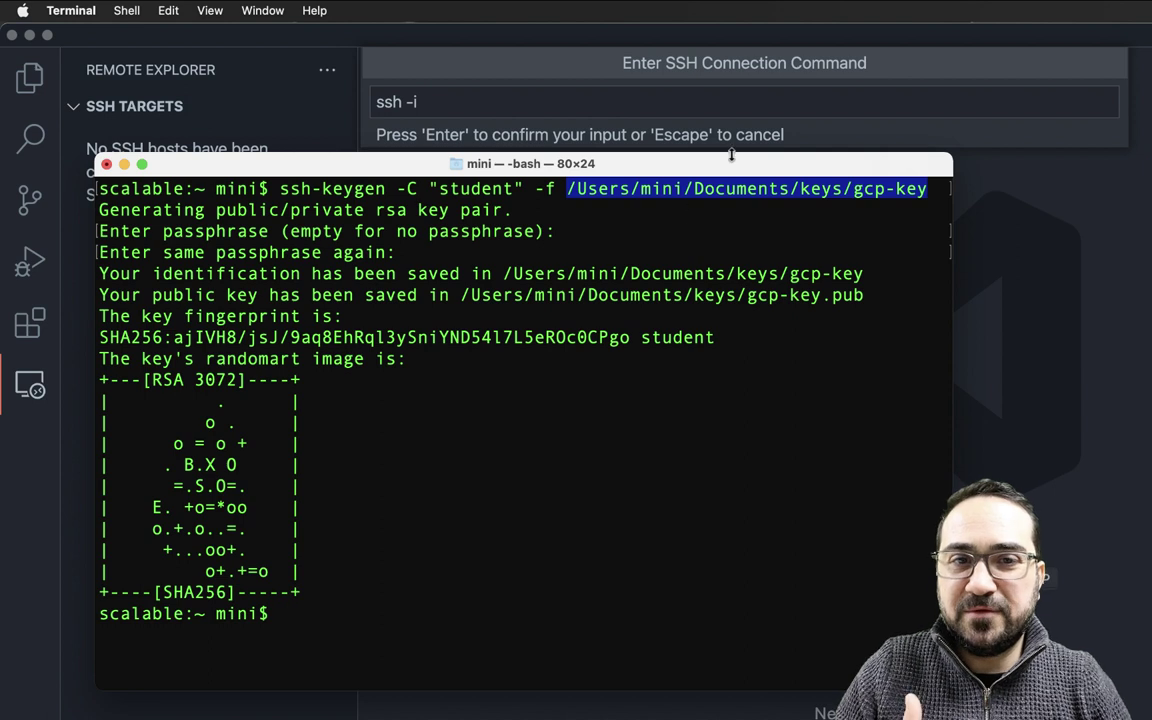
Return to Visual Studio Code, paste the key path into the SSH connection command and add the username student
click(727, 103)
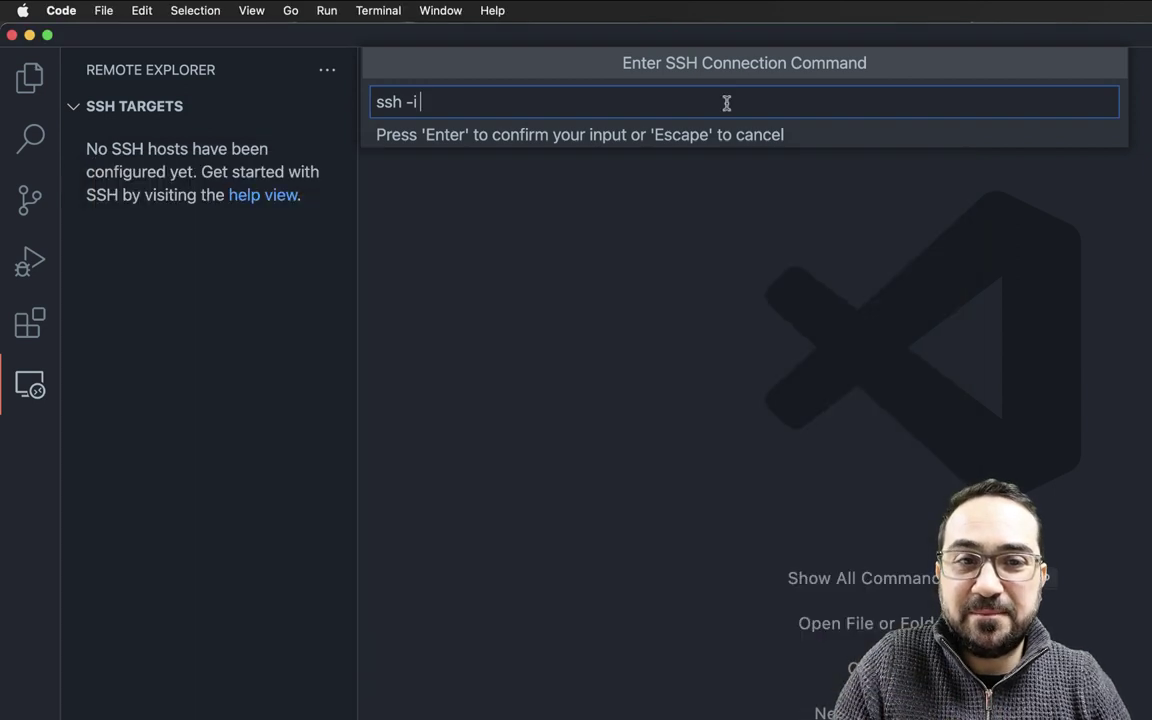
right_click(727, 103)
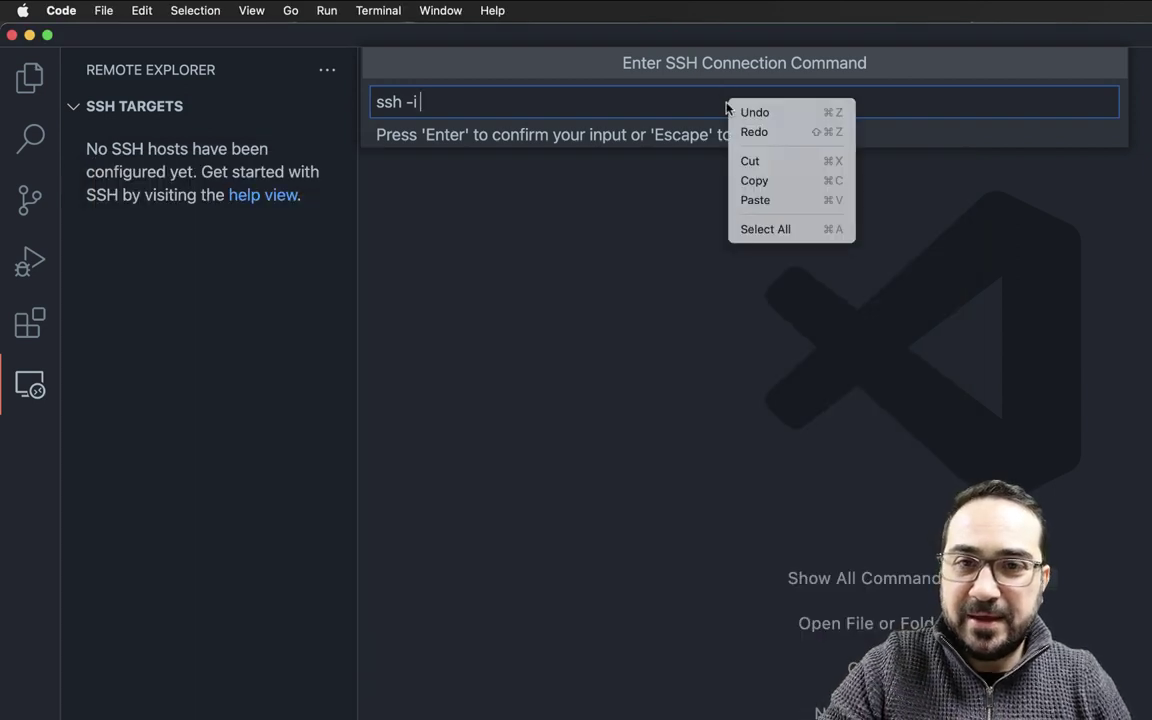
click(755, 199)
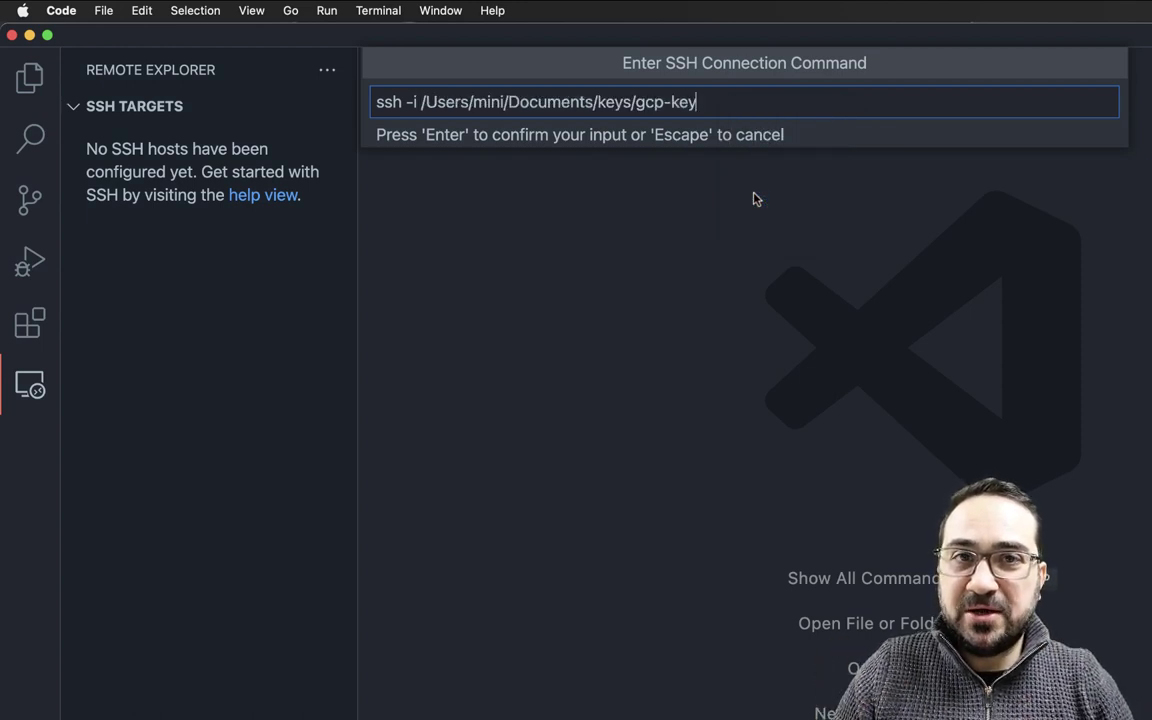
text(s)
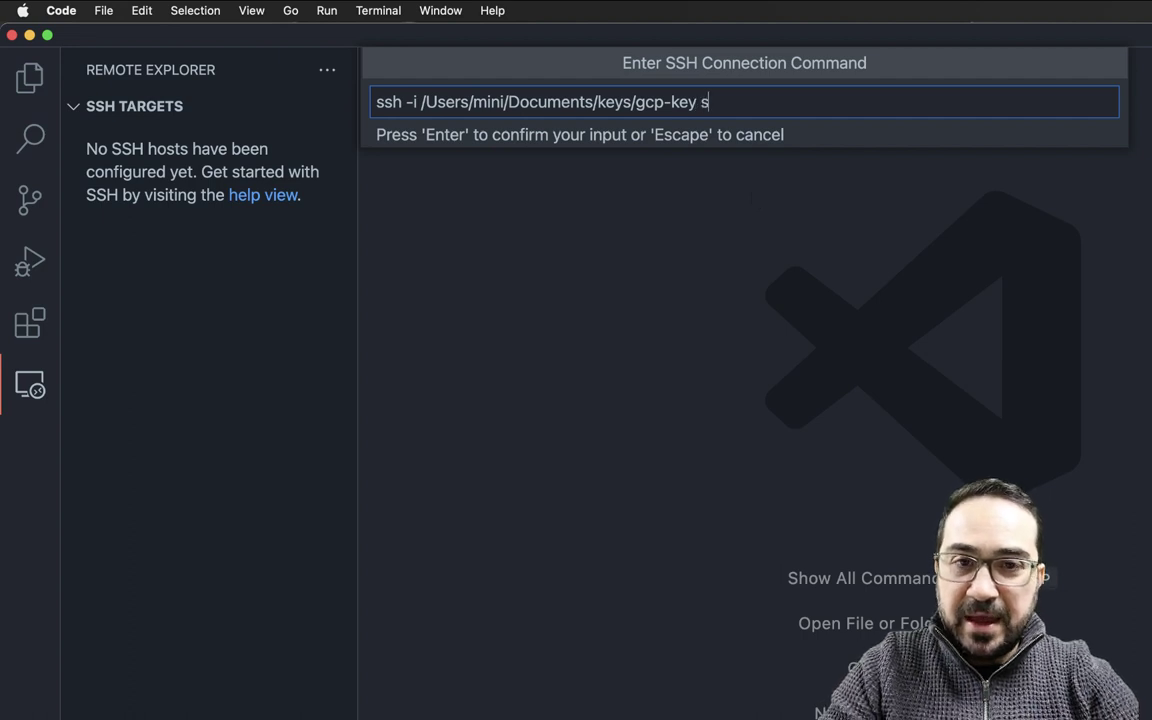
text(tudent)
Check the username in Terminal's ssh-keygen command, and append @ after student in the Visual Studio Code connection command
key(super+Tab)
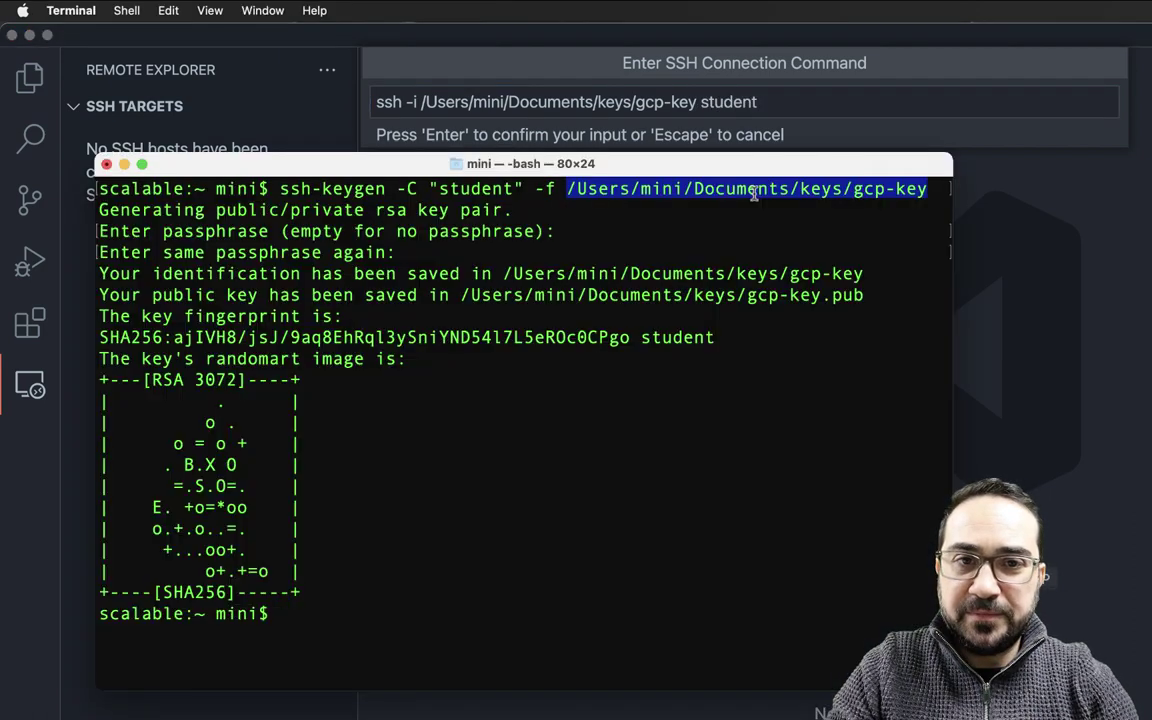
click(530, 190)
double_click(476, 189)
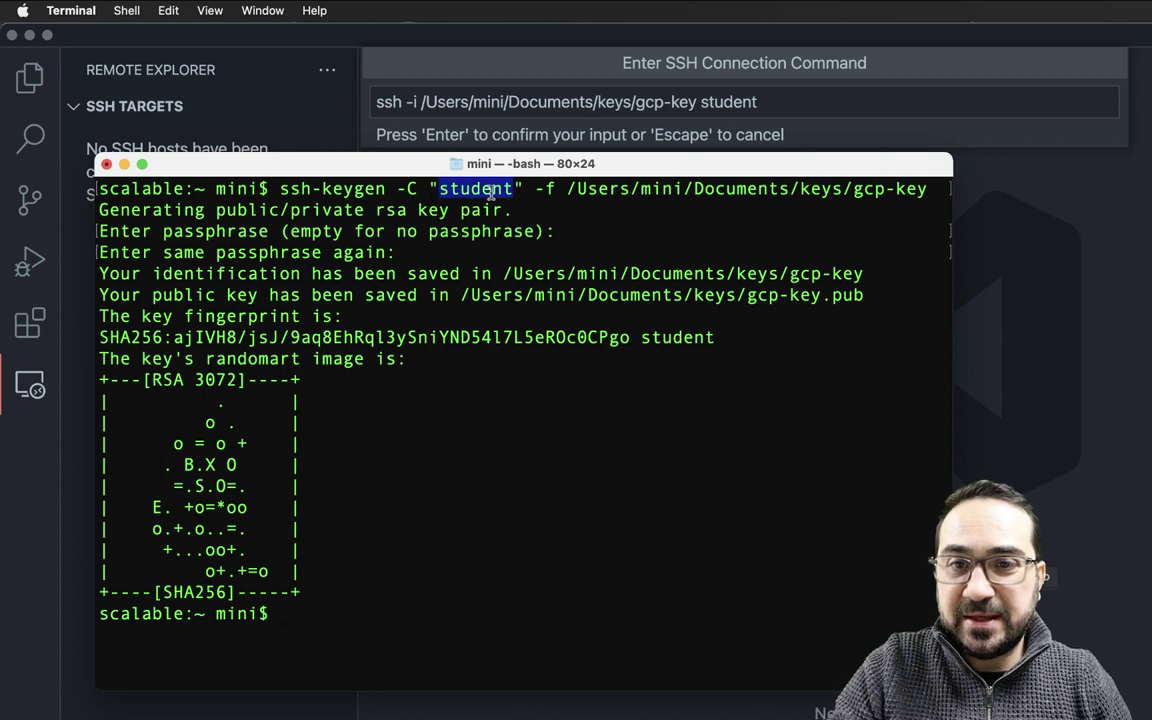
click(821, 106)
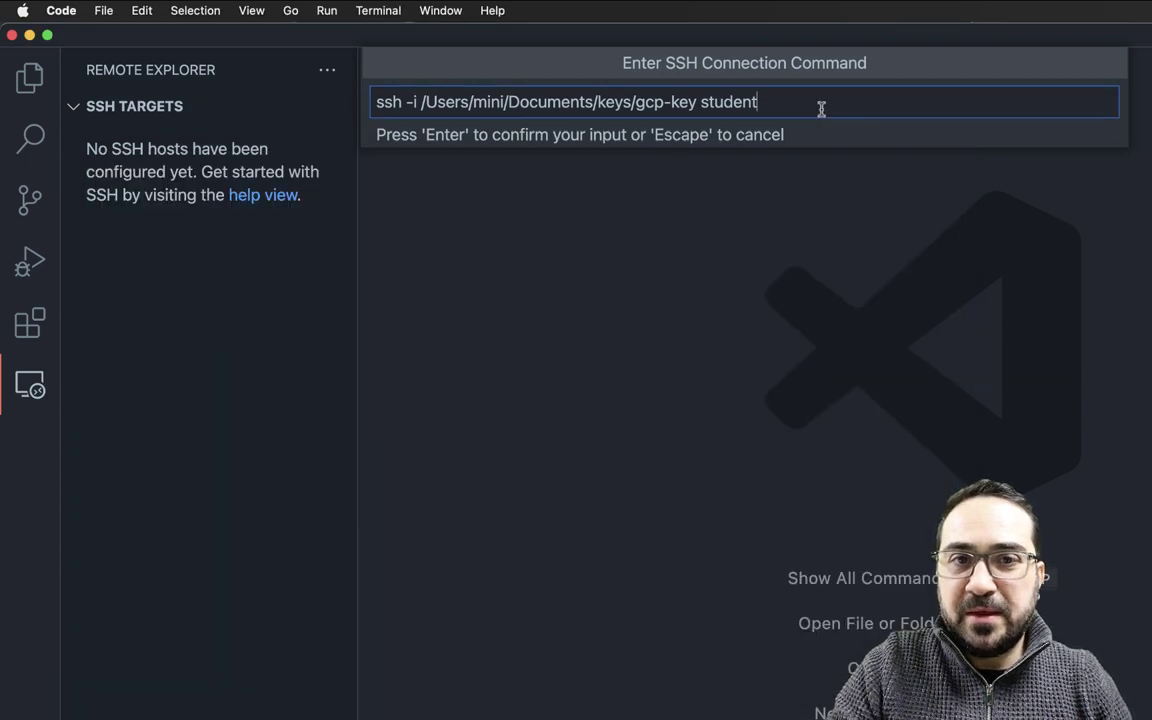
text(@)
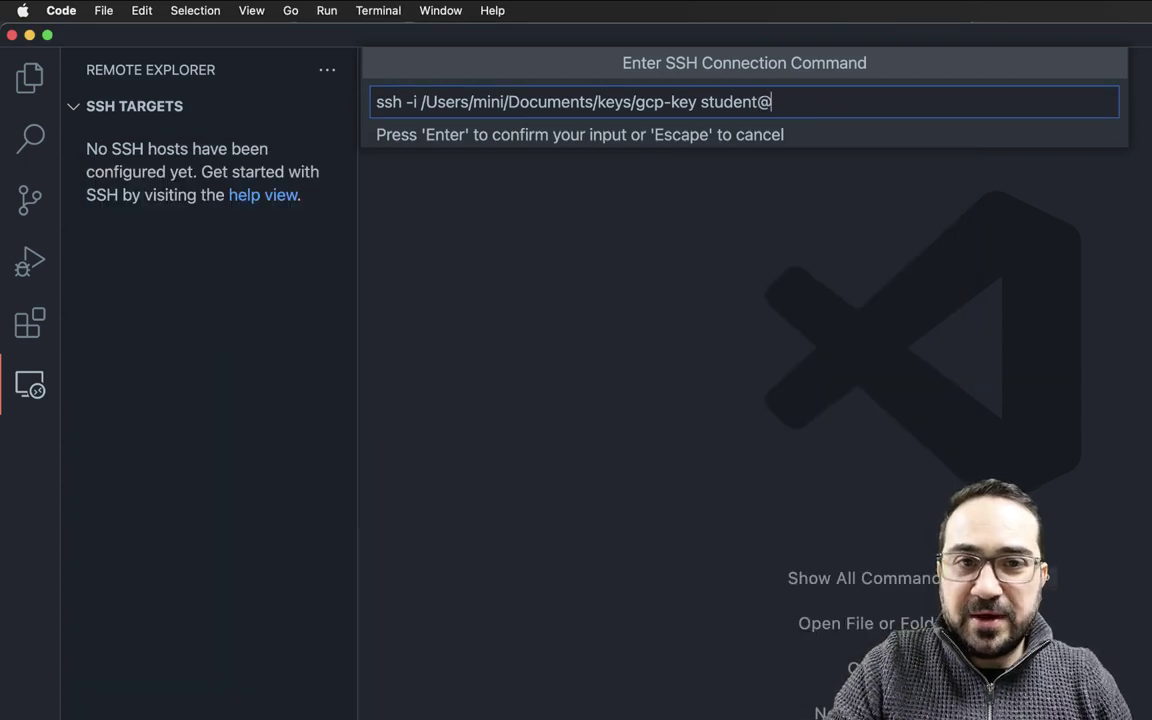
Switch to Chrome and copy cloud-vm's external IP from the VM instances list
key(super+Tab)
key(super+Tab)
key(super+Tab)
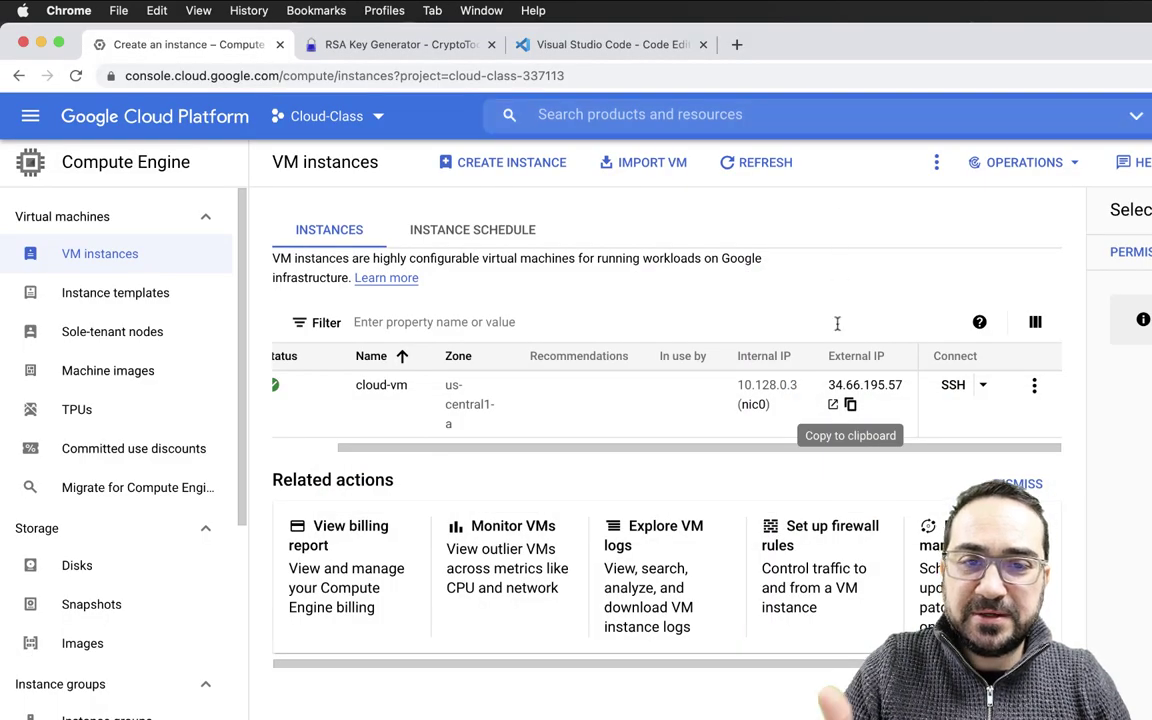
drag(728, 452, 560, 452)
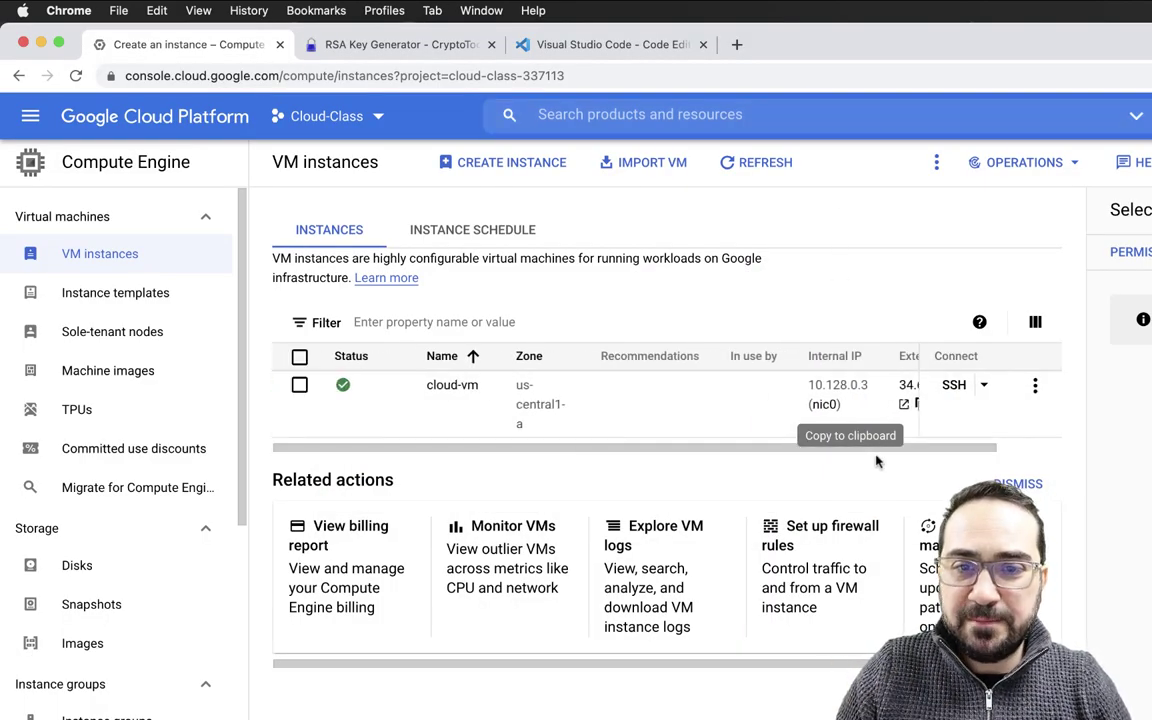
drag(907, 449, 985, 446)
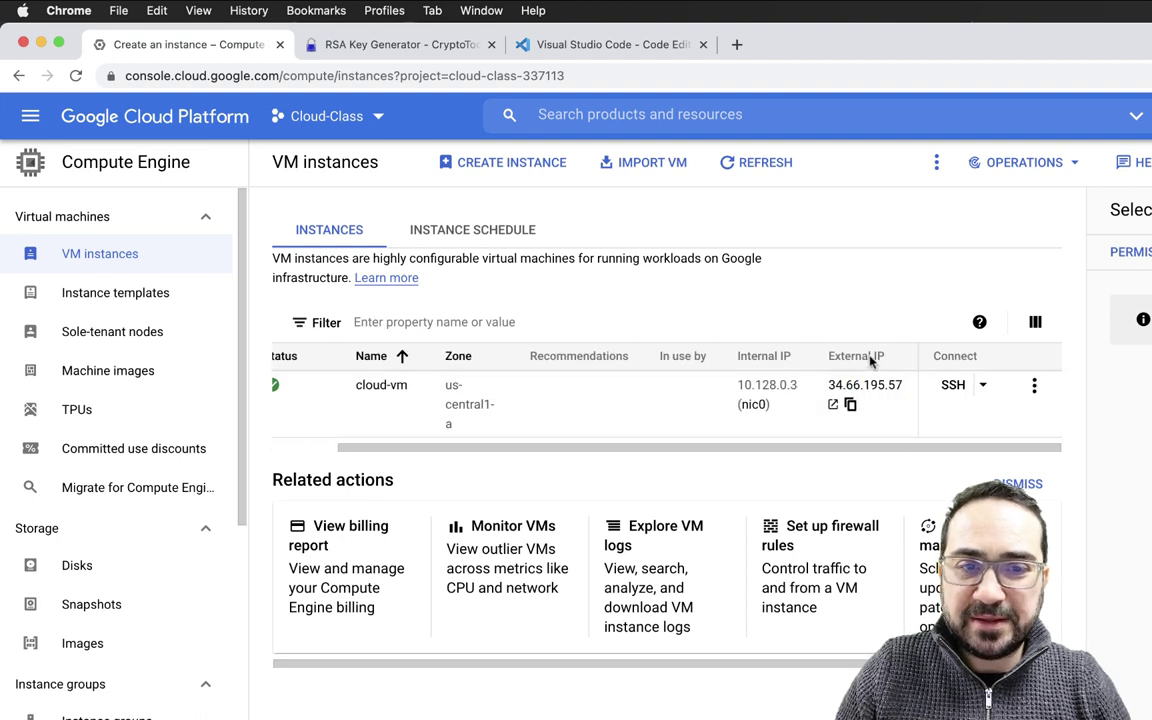
click(852, 406)
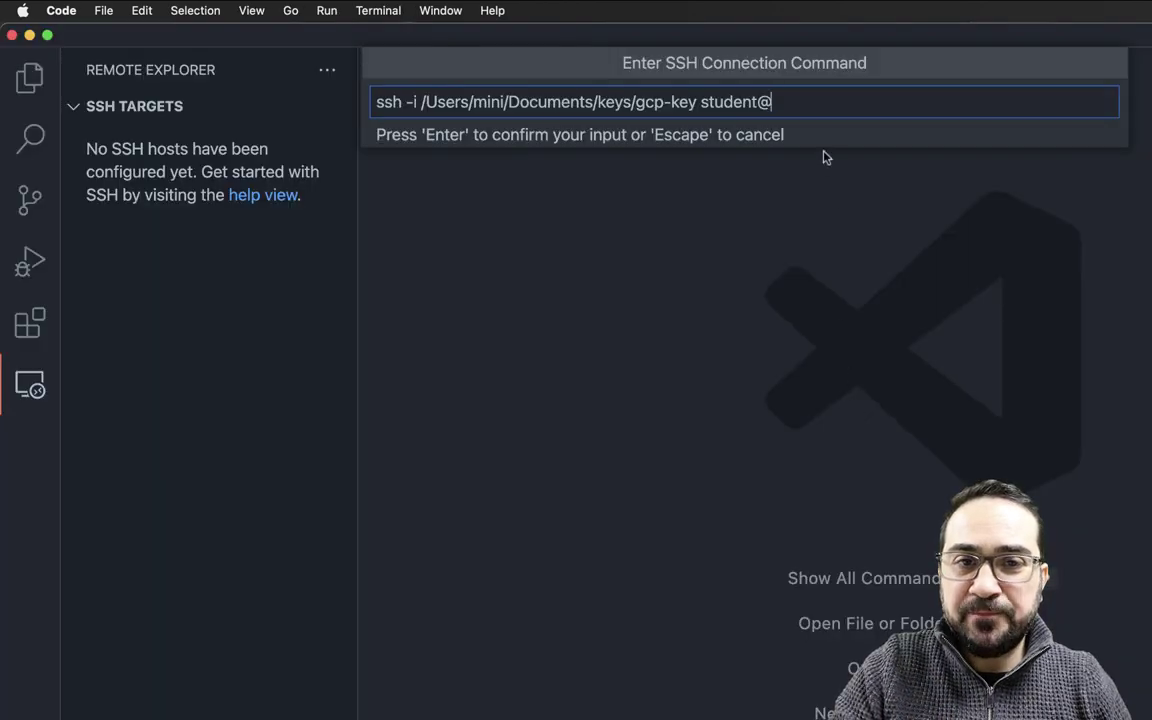
Complete the Visual Studio Code connection command with the IP 34.66.195.57 and save the host to /Users/mini/.ssh/config
key(super+v)
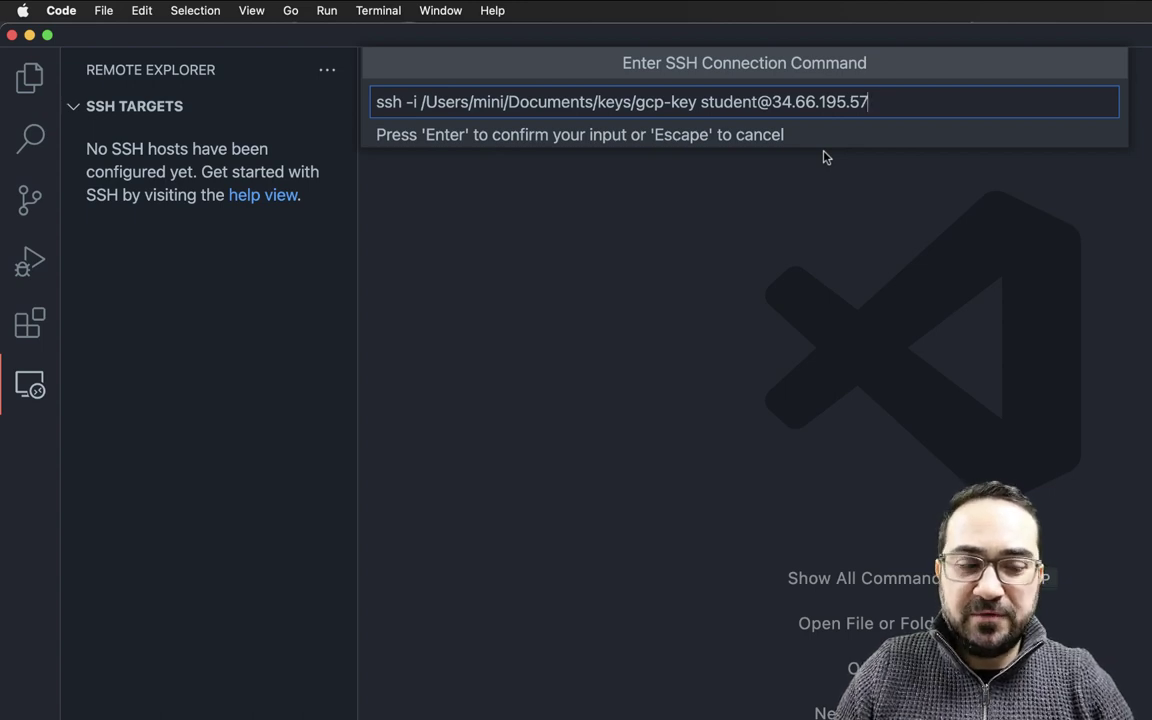
key(Return)
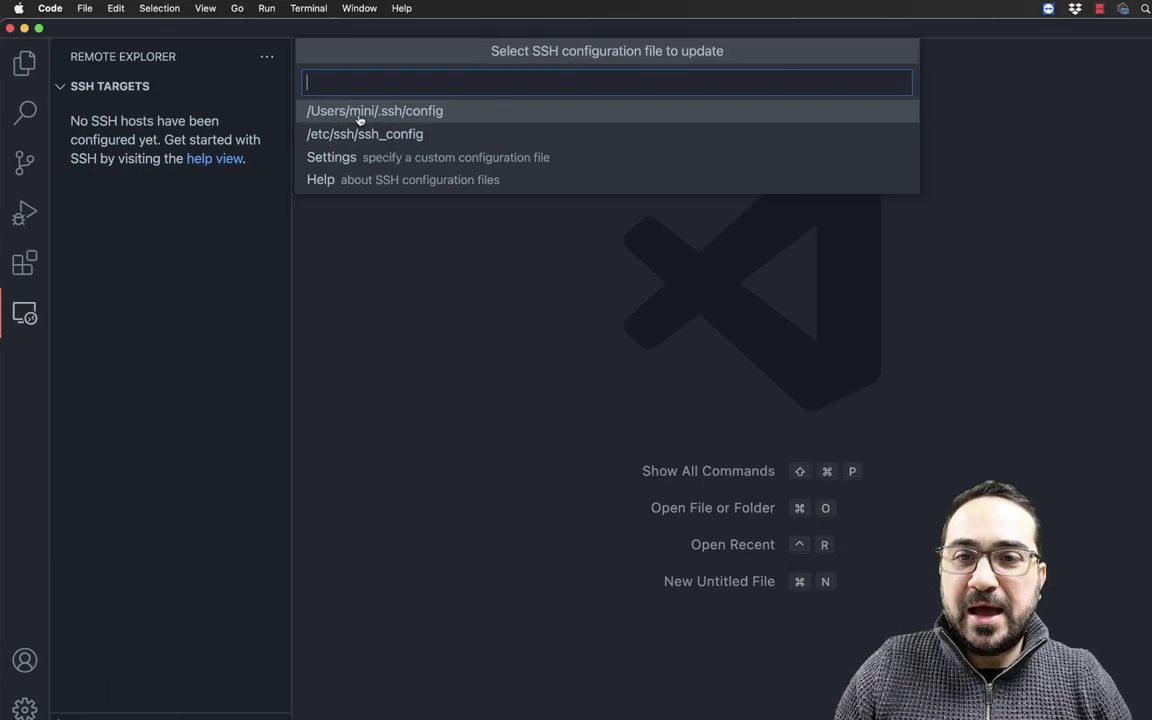
click(366, 107)
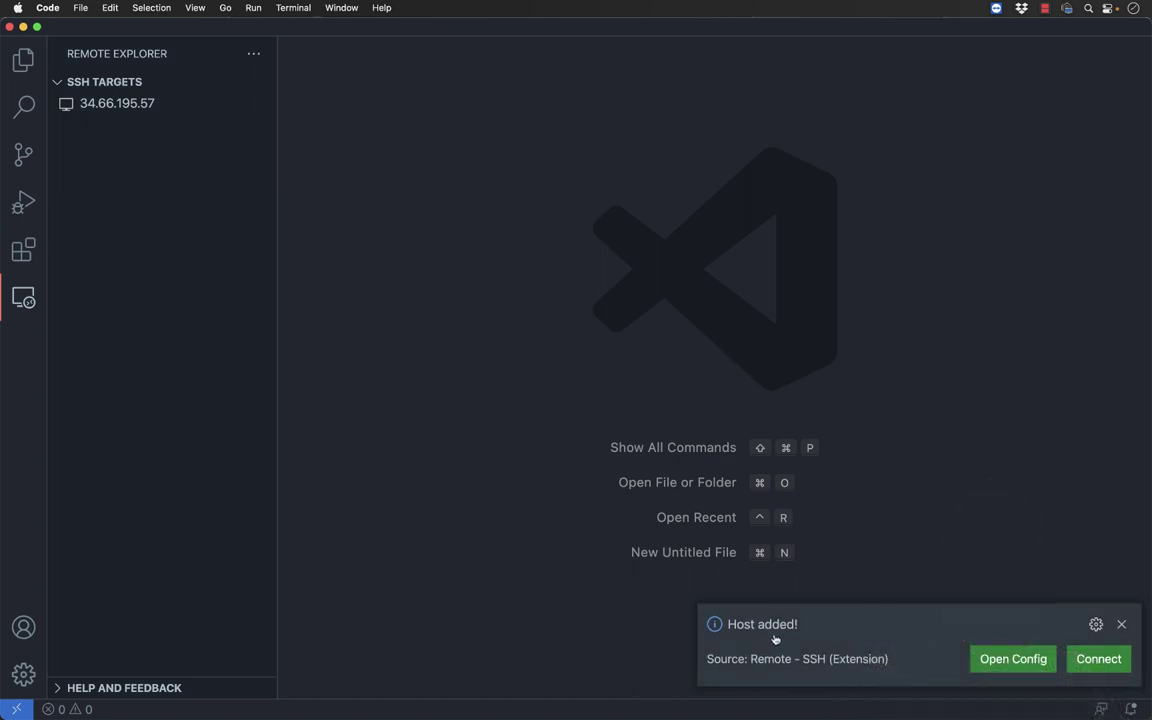
Open the new host's SSH config file and change its Host alias to GCP_VM
click(1011, 660)
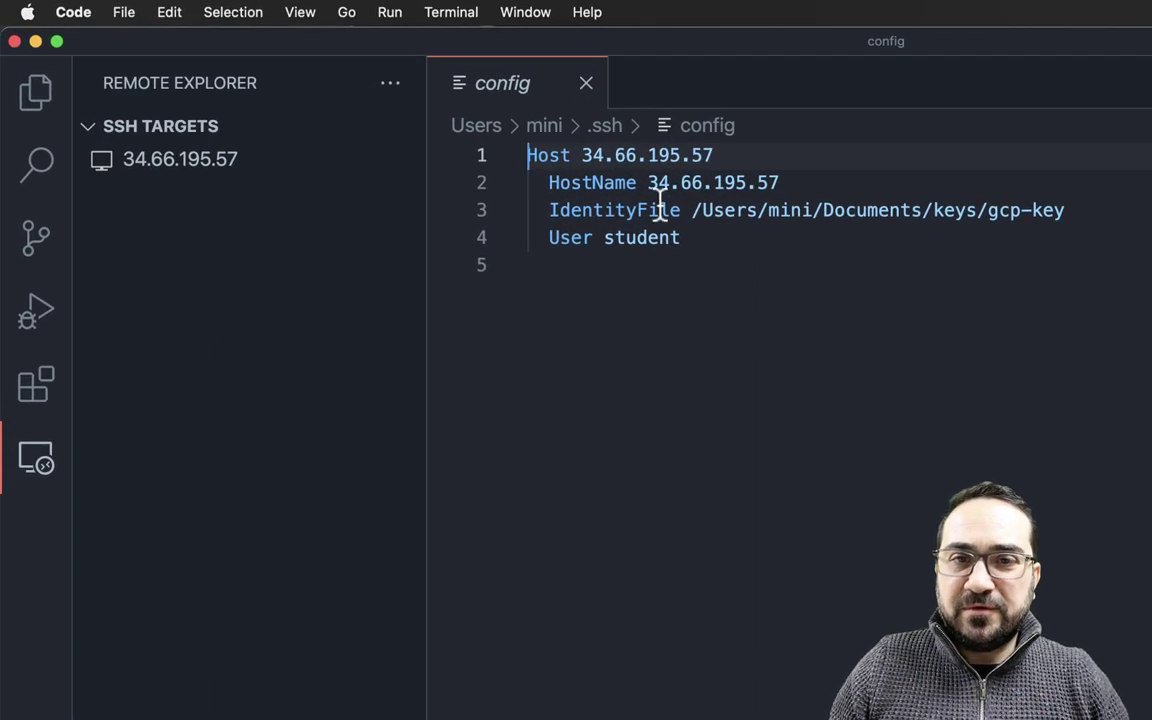
drag(575, 153, 703, 151)
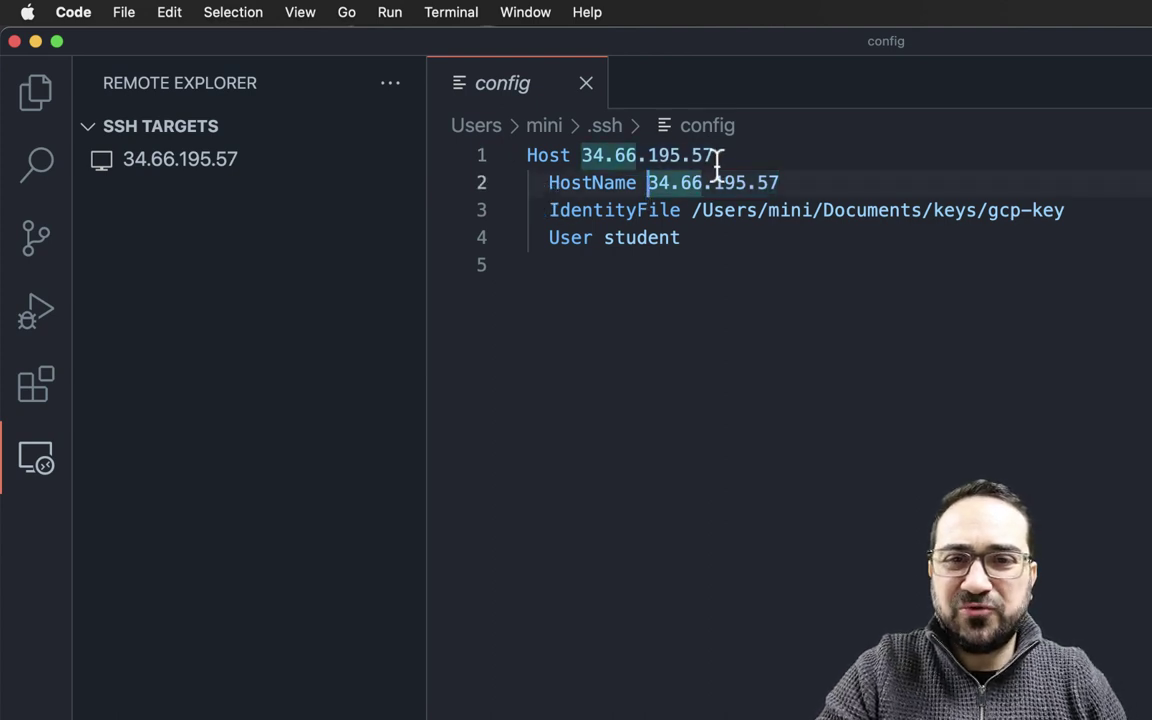
drag(715, 157, 581, 157)
text(G)
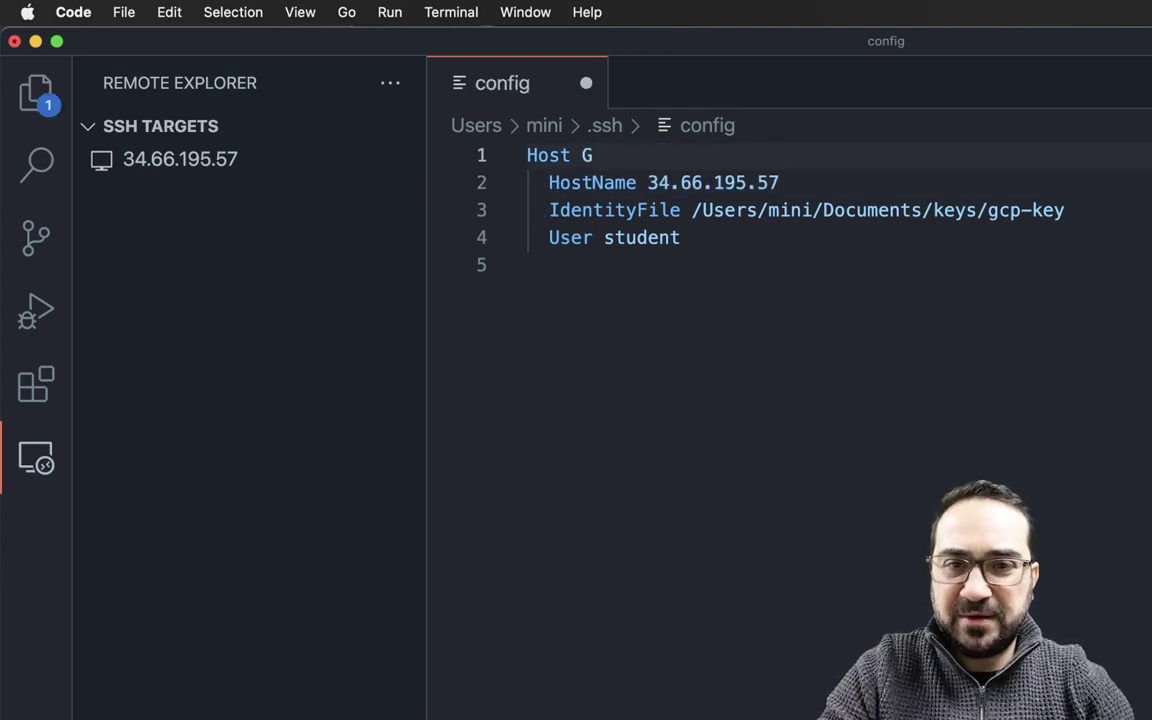
text(CP_VM)
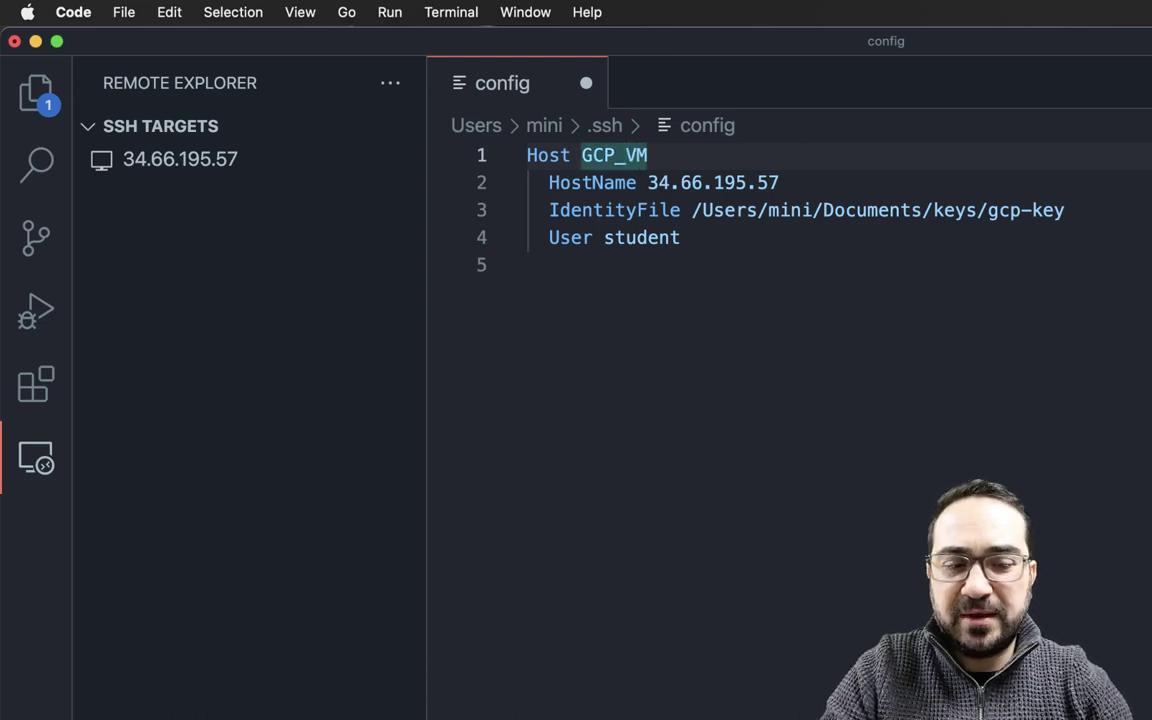
Check the VM's name in Chrome's VM instances list, and replace the Host alias in the Visual Studio Code config with cloud-vm
key(super+Tab)
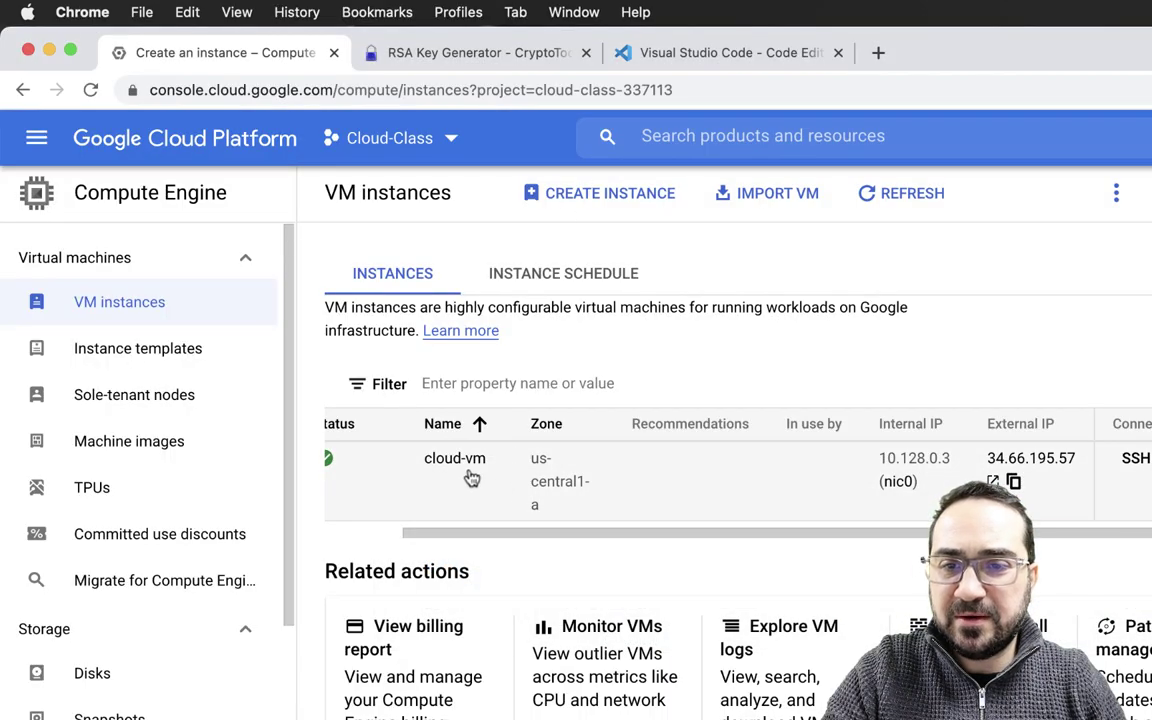
key(super+Tab)
double_click(581, 156)
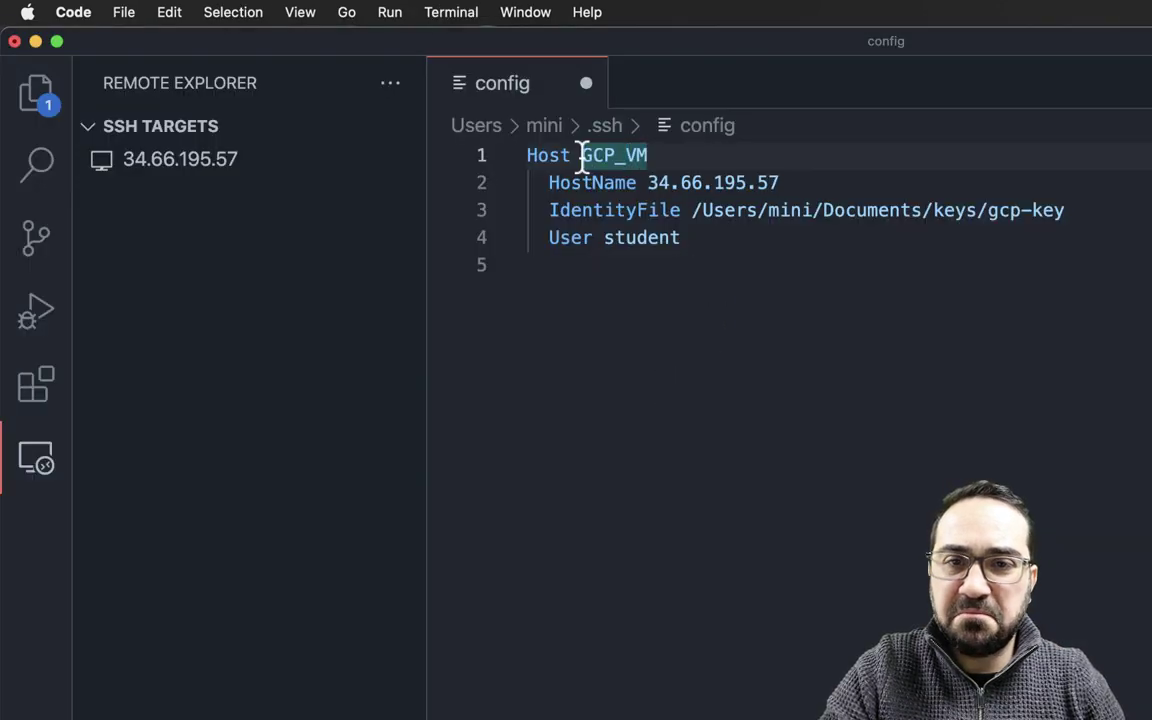
text(cloud)
key(super+Tab)
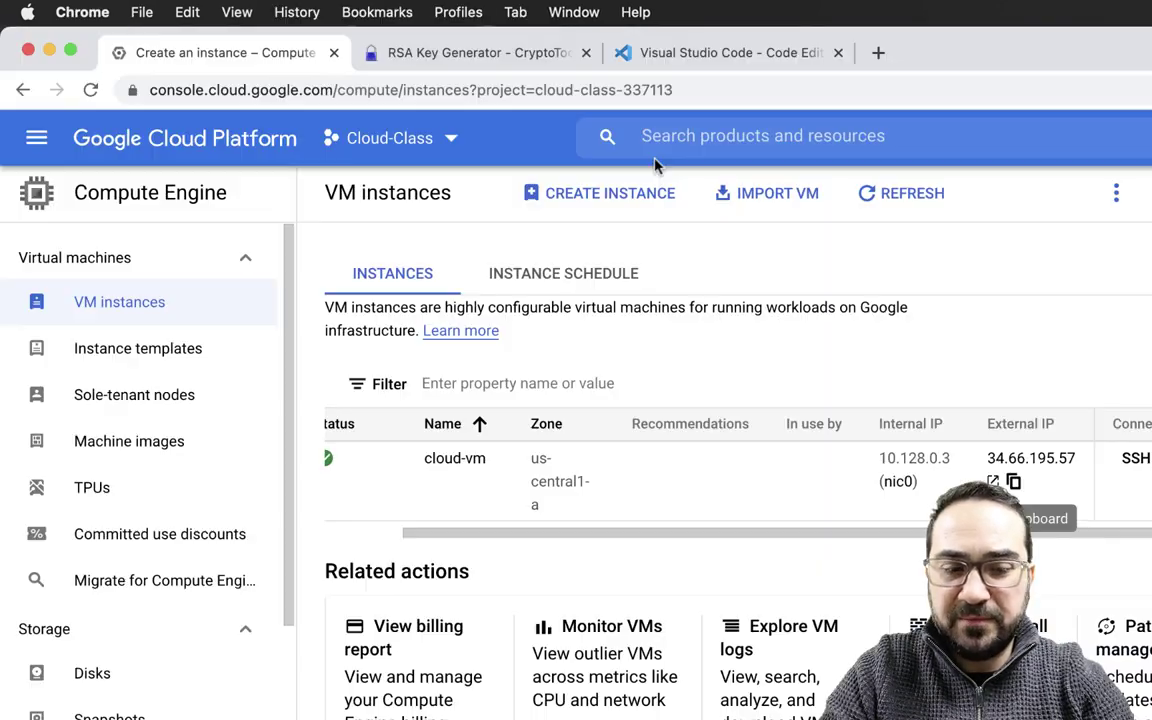
key(super+Tab)
text(-vm)
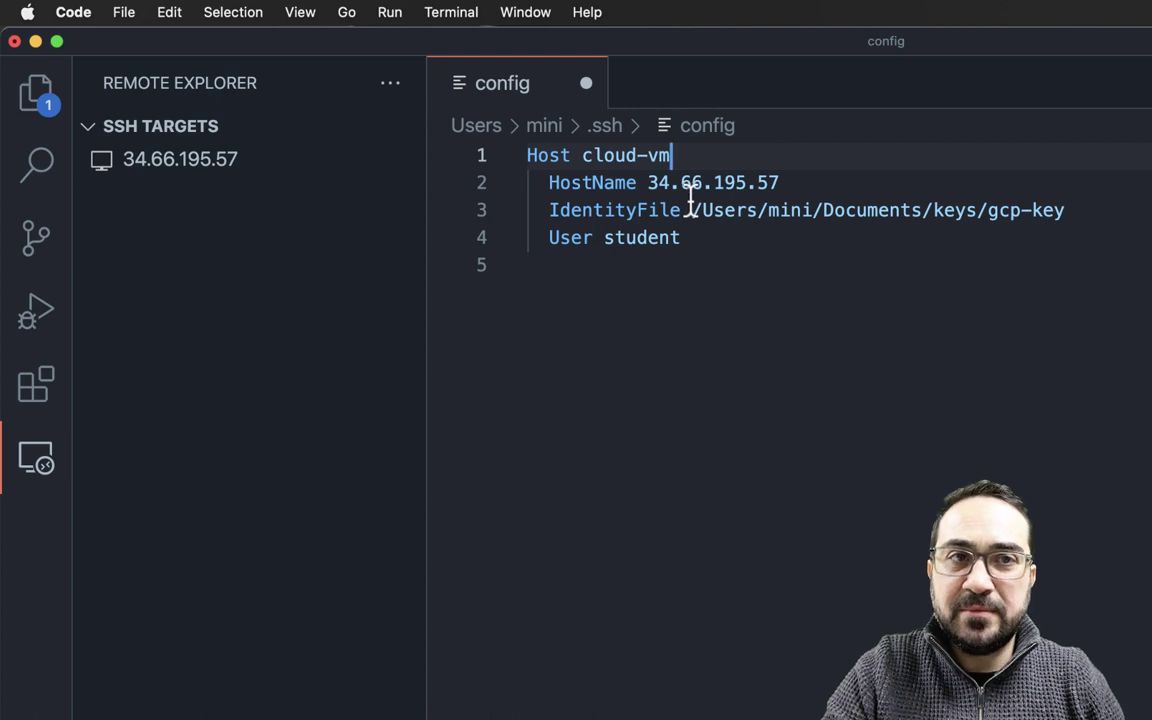
Check the HostName, IdentityFile and User entries of the cloud-vm host, and save and close the SSH config file
double_click(689, 231)
drag(648, 182, 789, 183)
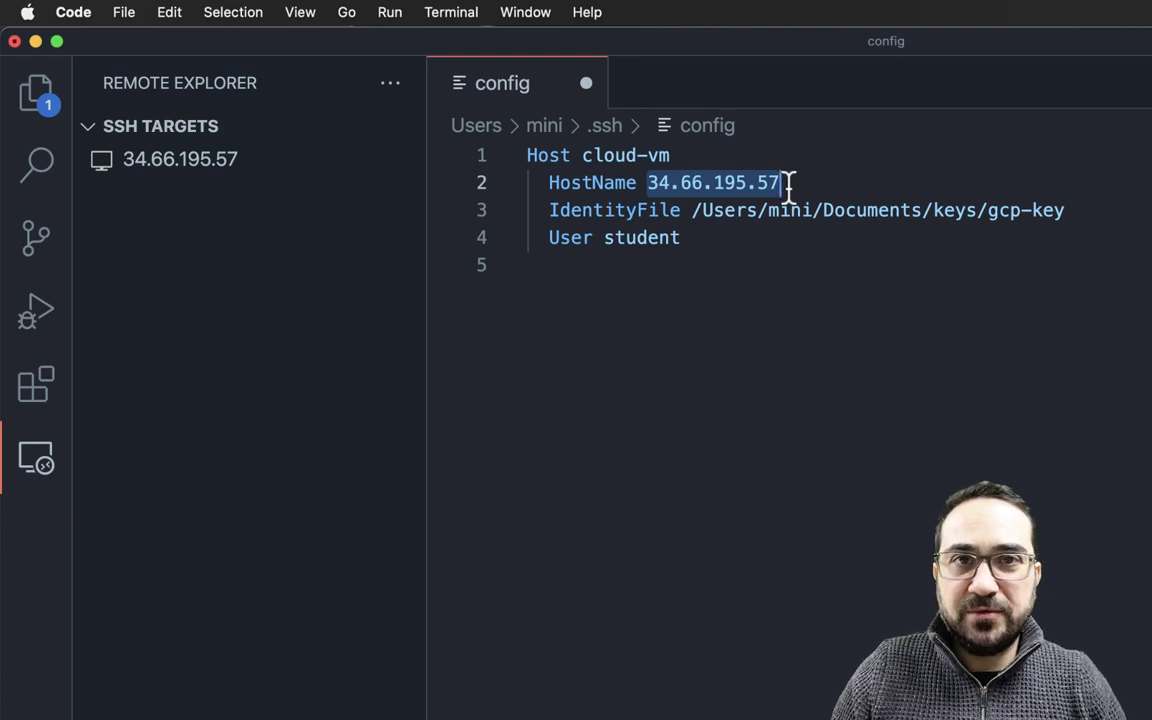
drag(692, 212, 1072, 216)
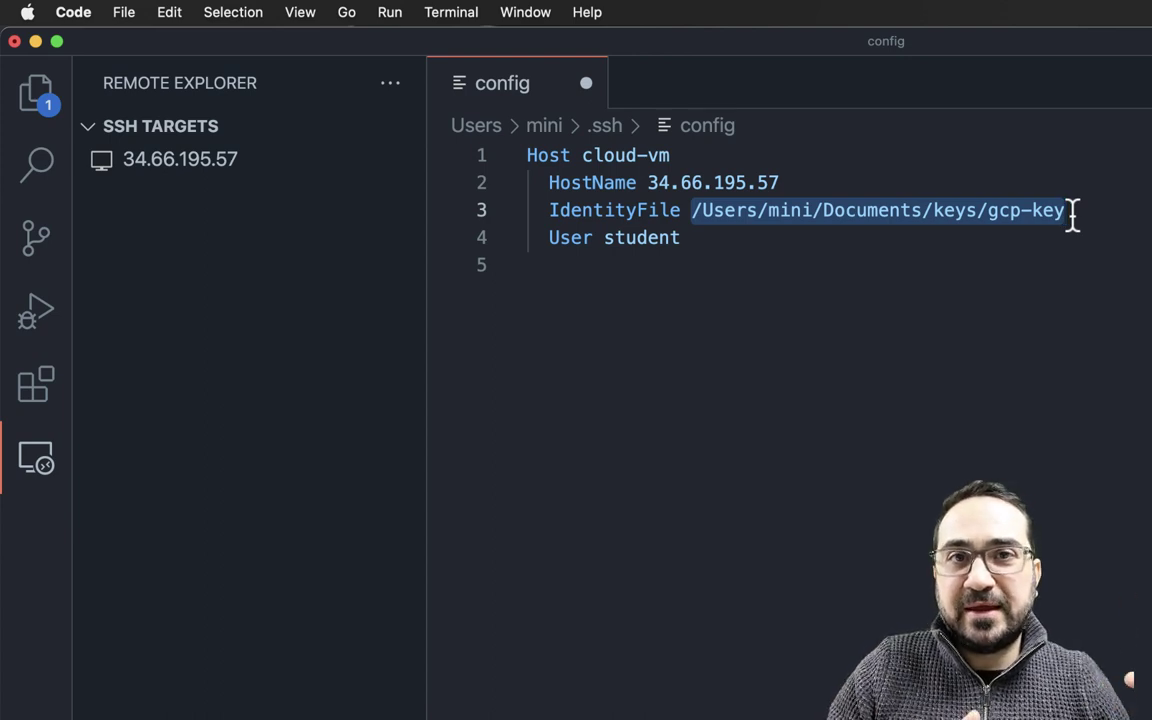
double_click(690, 239)
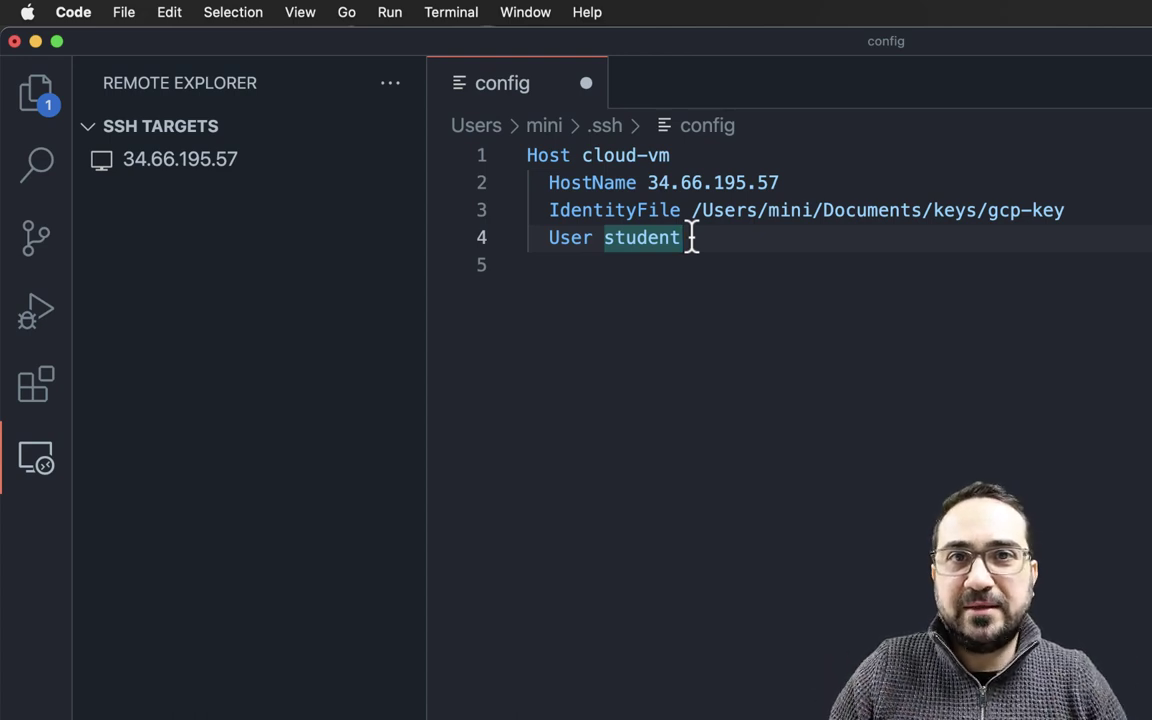
click(124, 13)
click(164, 288)
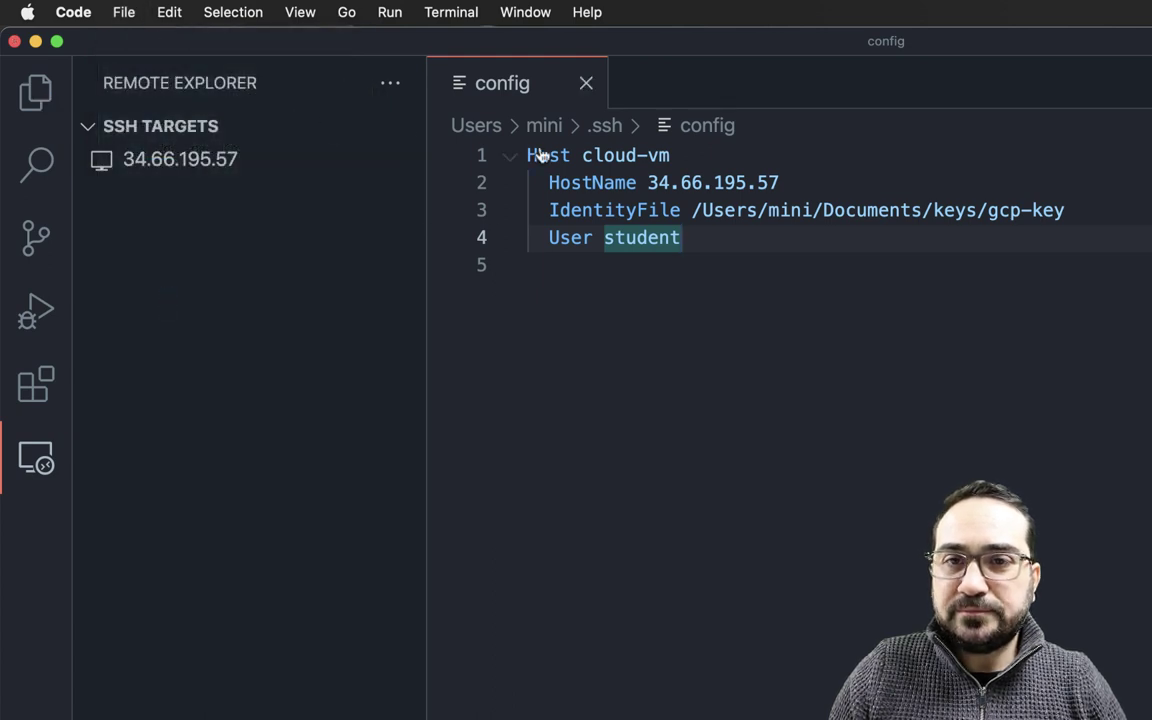
click(587, 87)
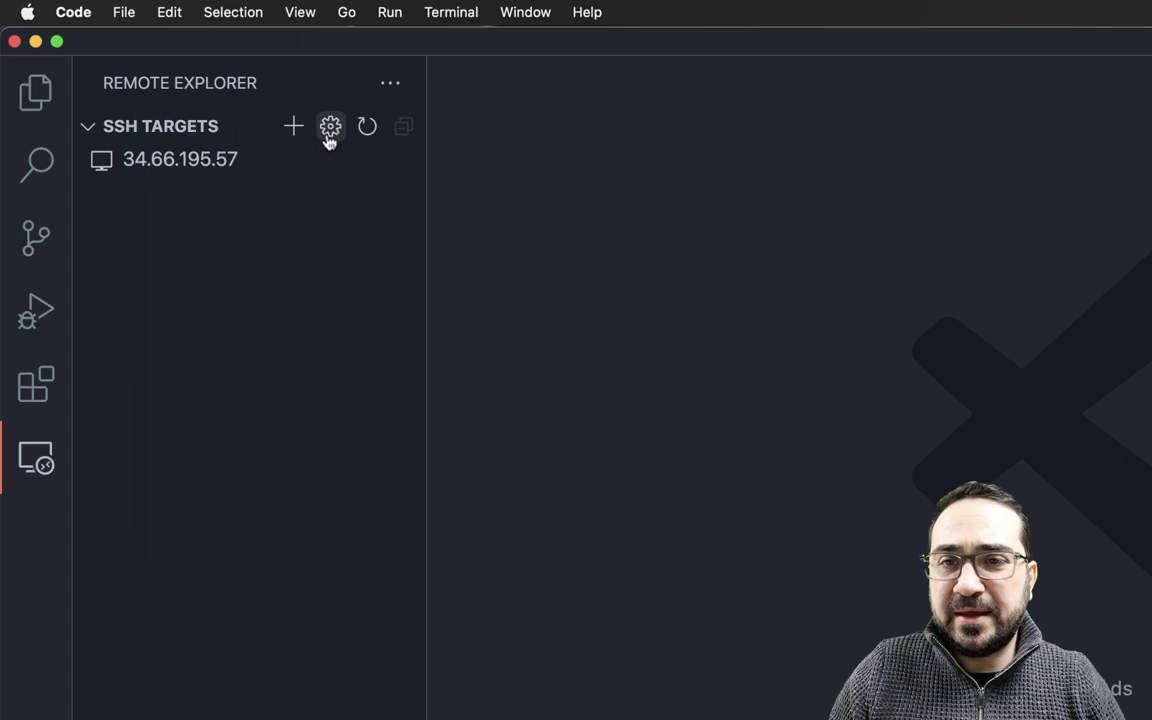
Reopen /Users/mini/.ssh/config to check the saved host, close it and refresh the SSH targets list
click(330, 128)
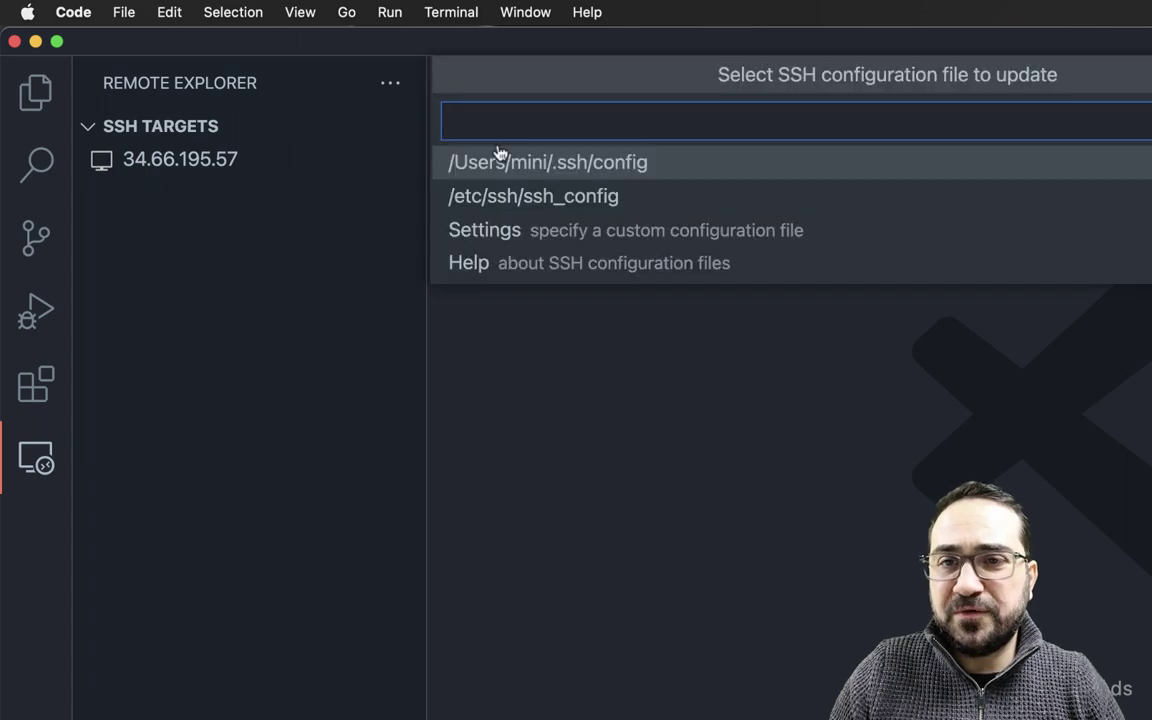
click(572, 170)
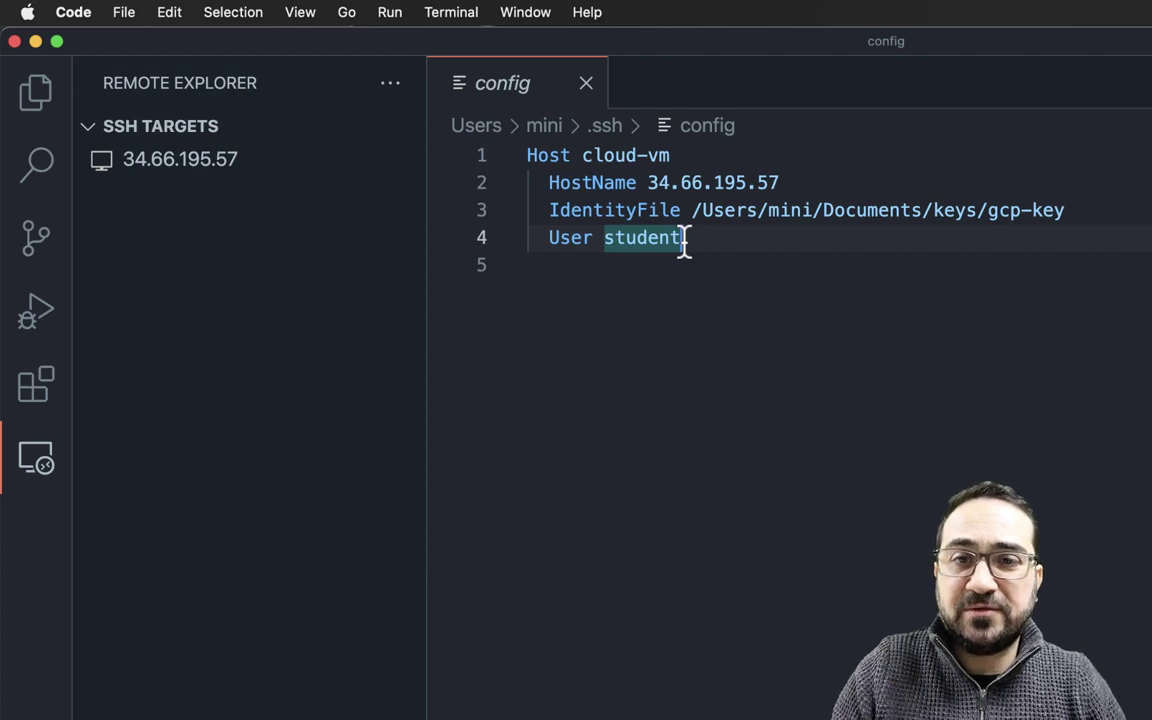
click(586, 83)
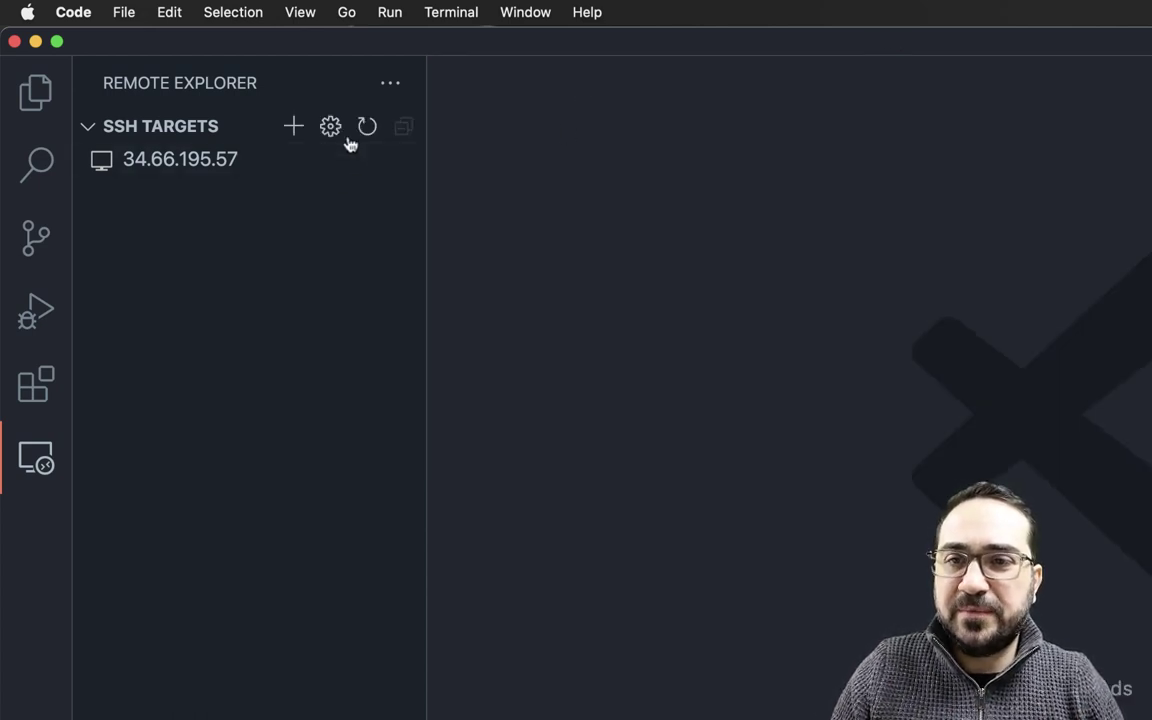
click(367, 128)
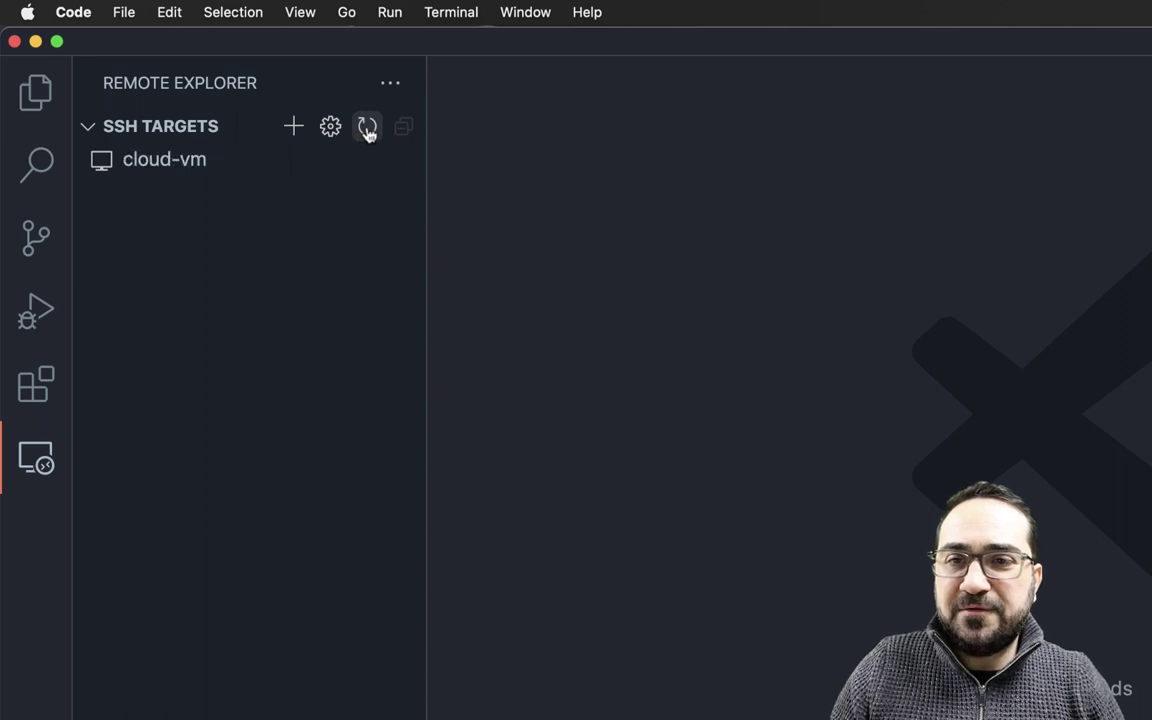
Connect to the cloud-vm host in the current window and check its connection status in the Remote Explorer
click(240, 170)
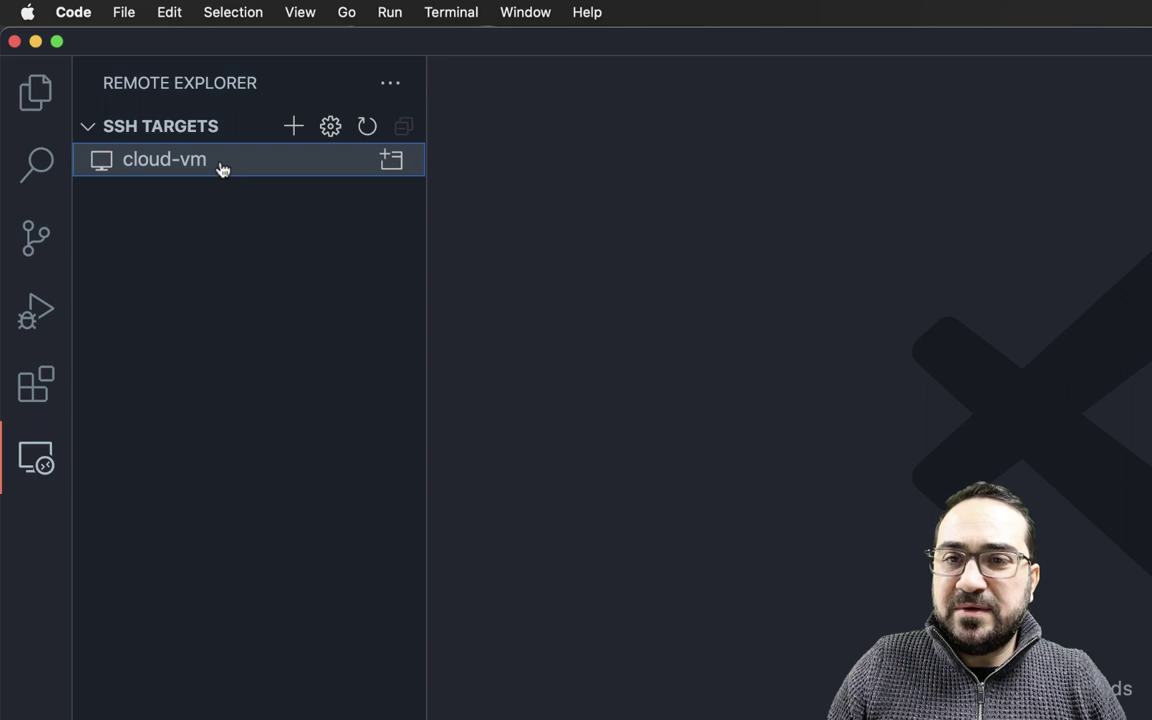
right_click(222, 168)
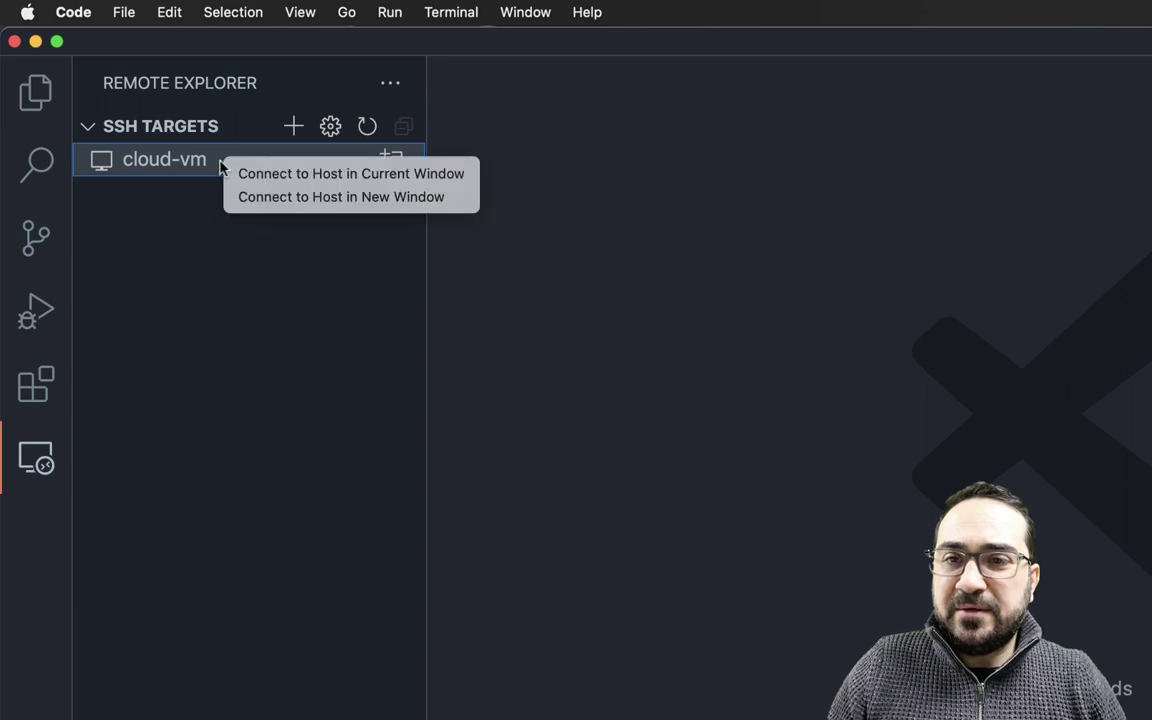
click(297, 176)
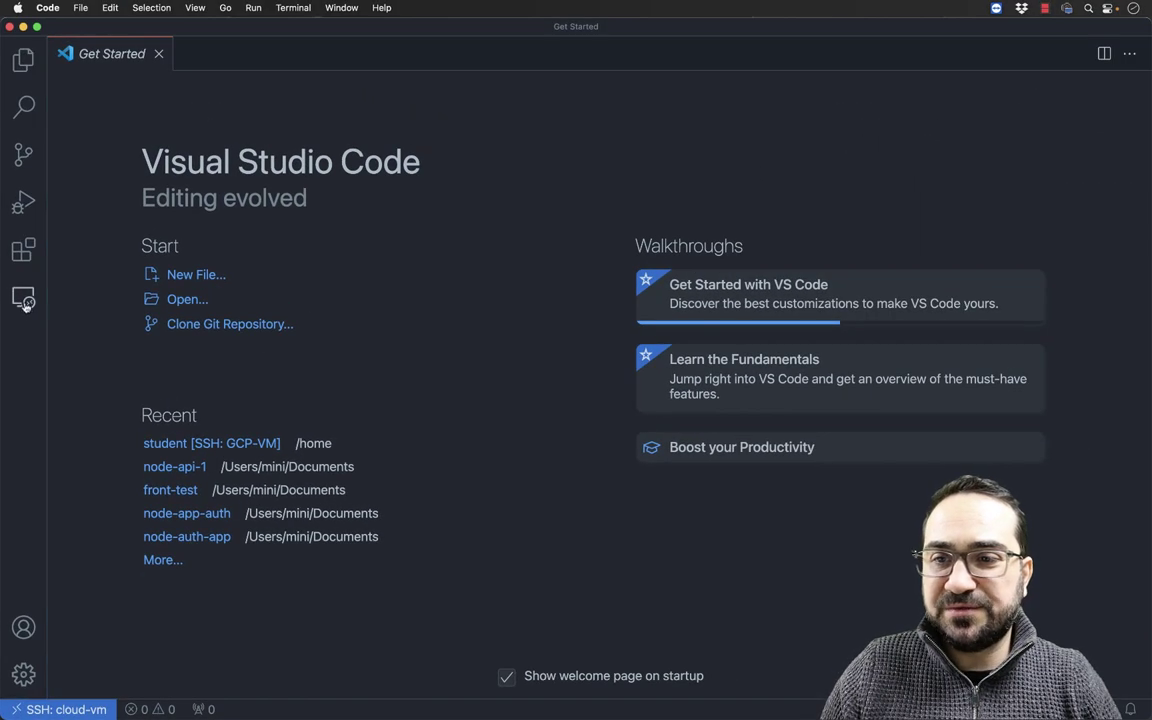
click(24, 300)
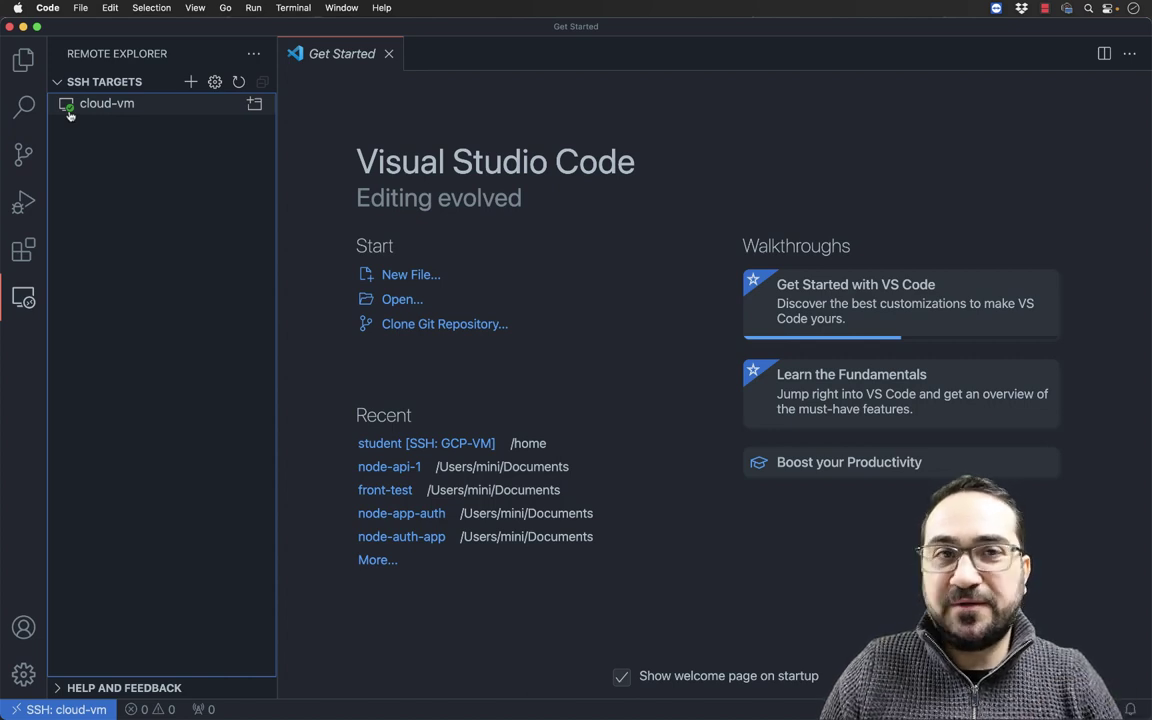
Open the remote folder /home/student as a trusted folder and start a new terminal in it
click(23, 61)
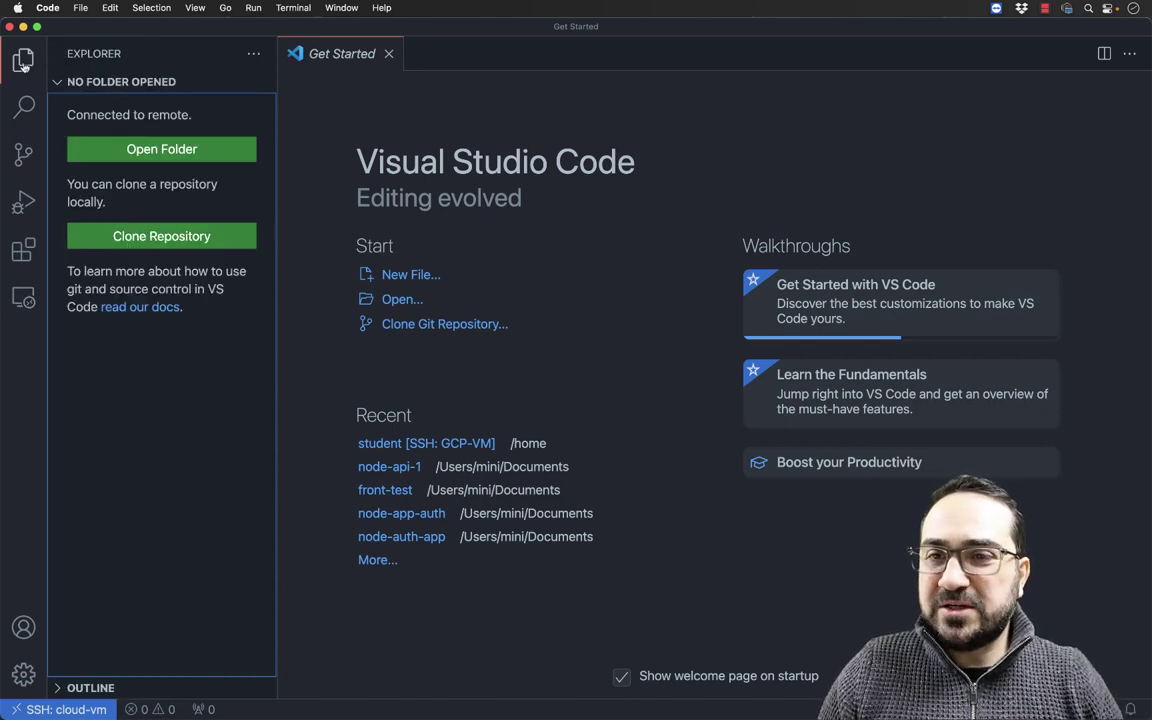
click(208, 150)
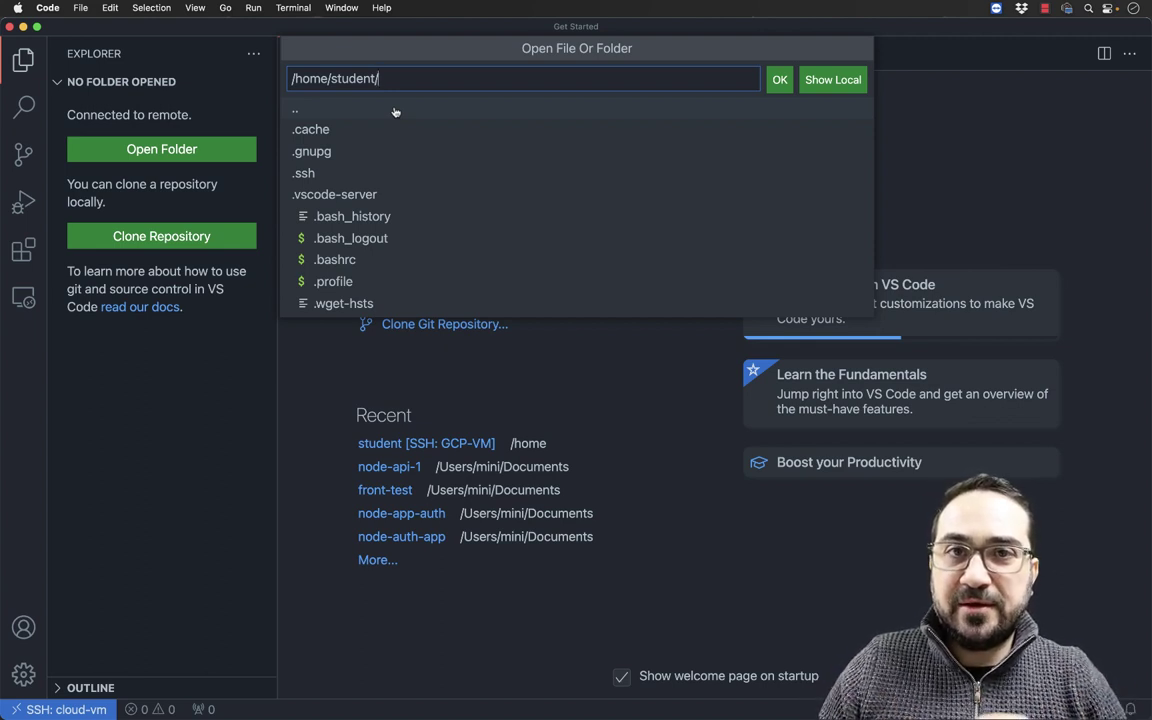
click(779, 80)
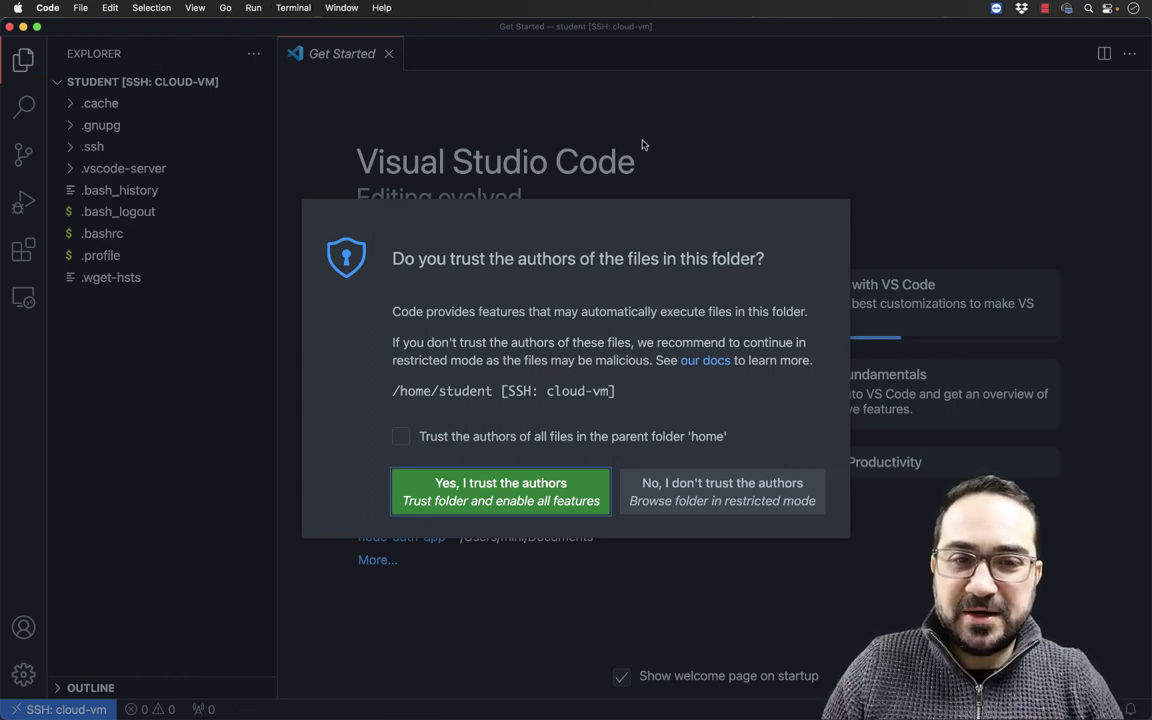
click(520, 497)
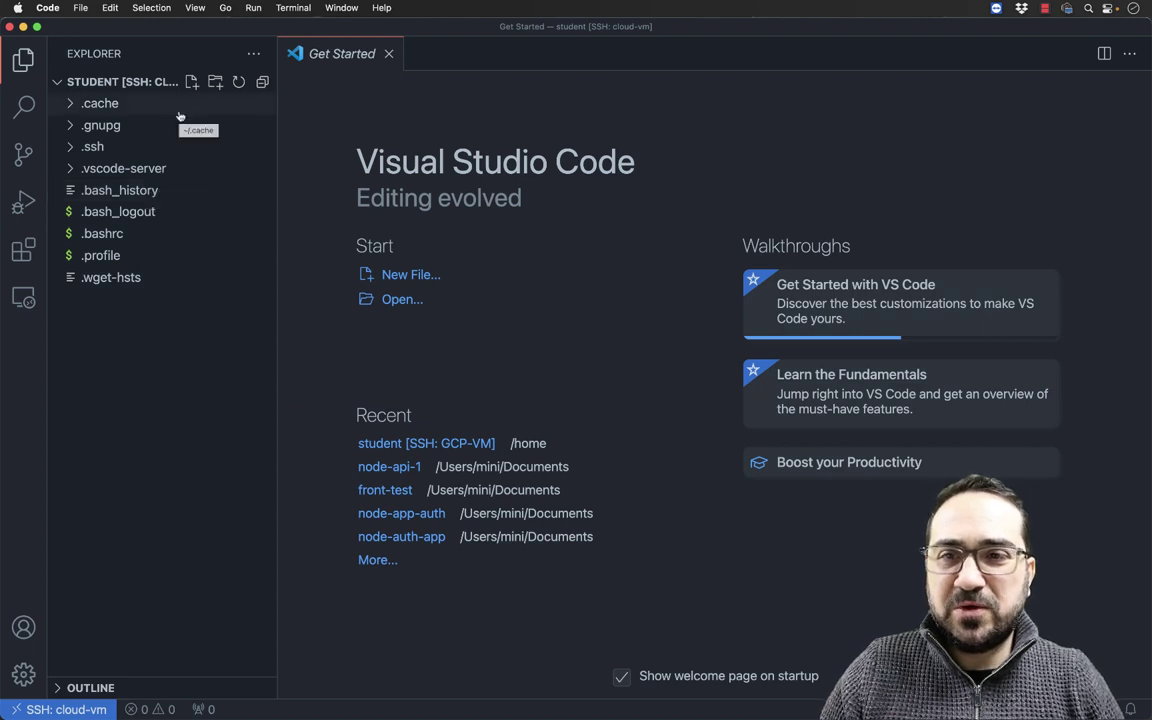
click(285, 7)
click(295, 29)
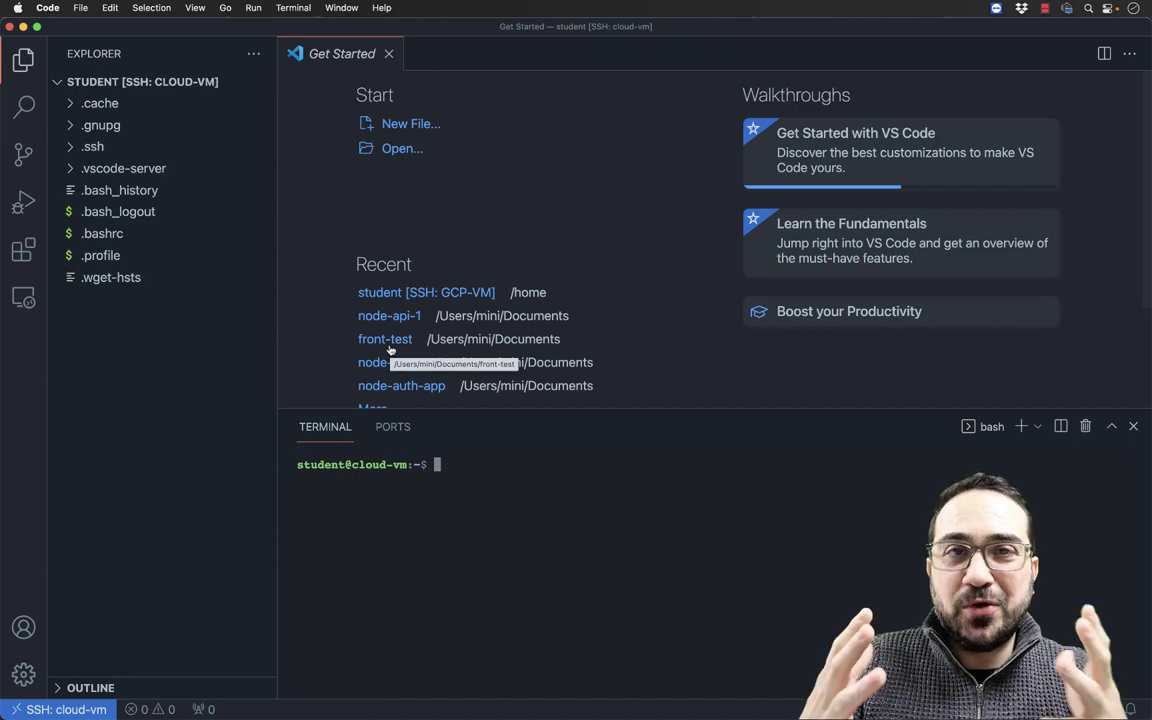
Switch to Chrome and connect to cloud-vm in a browser SSH session from the VM instances list
key(super+Tab)
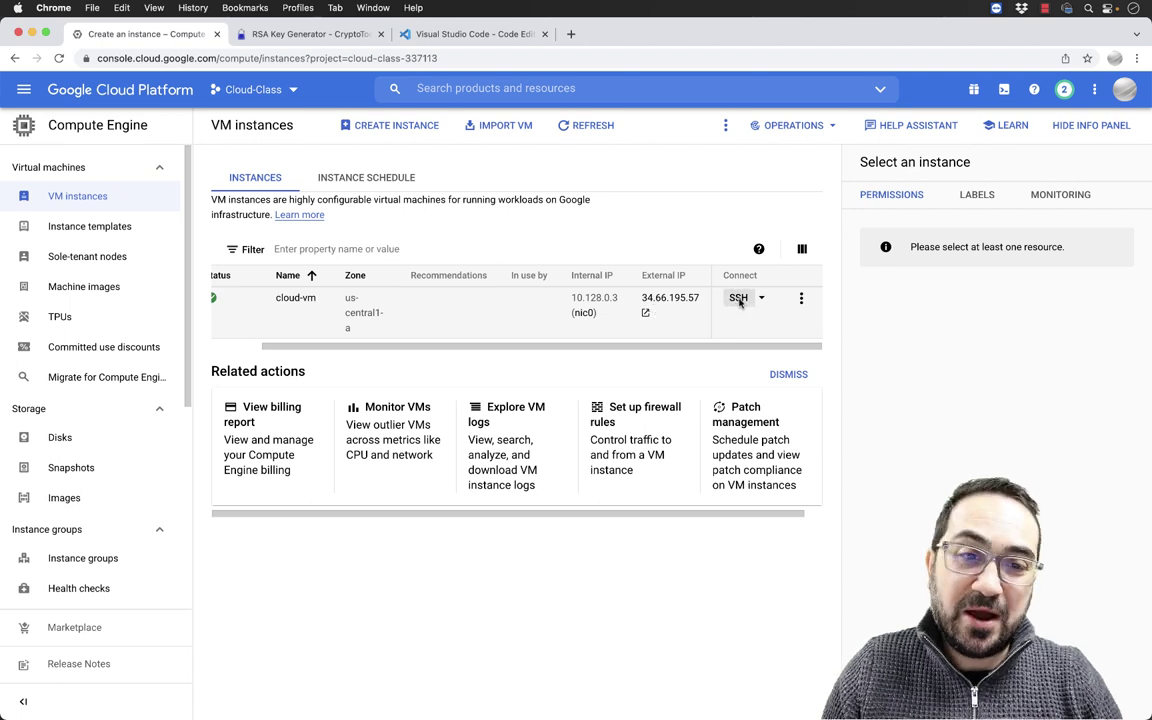
click(739, 299)
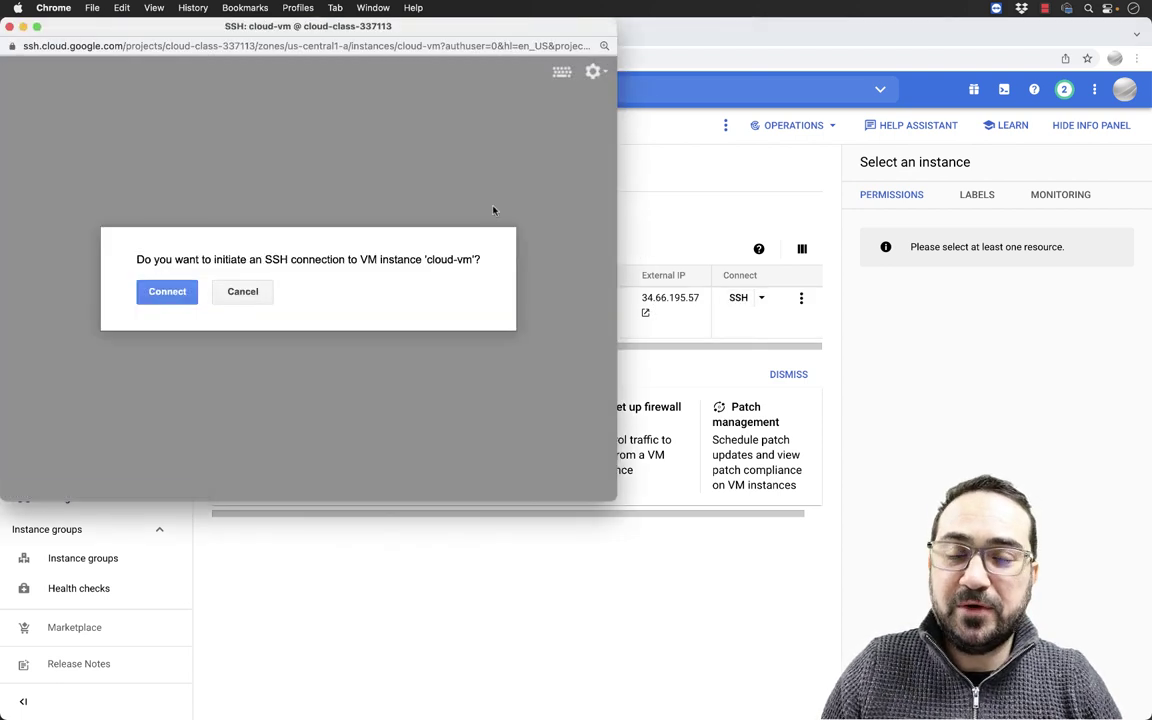
click(168, 291)
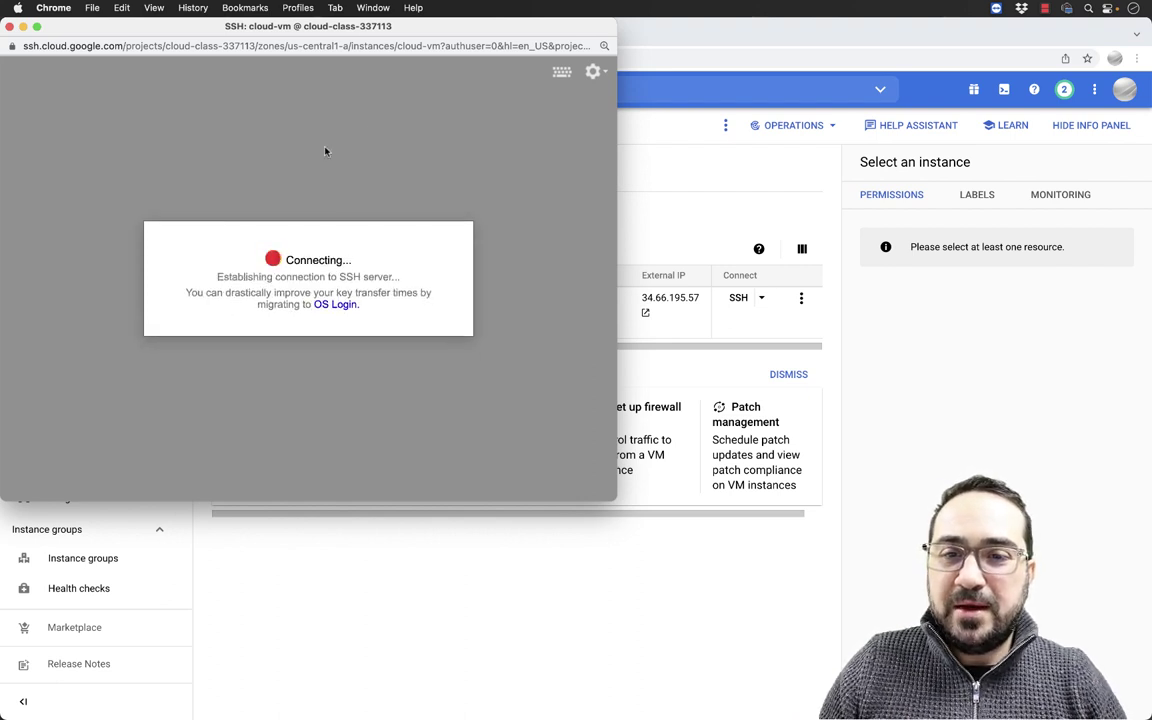
drag(411, 28, 483, 50)
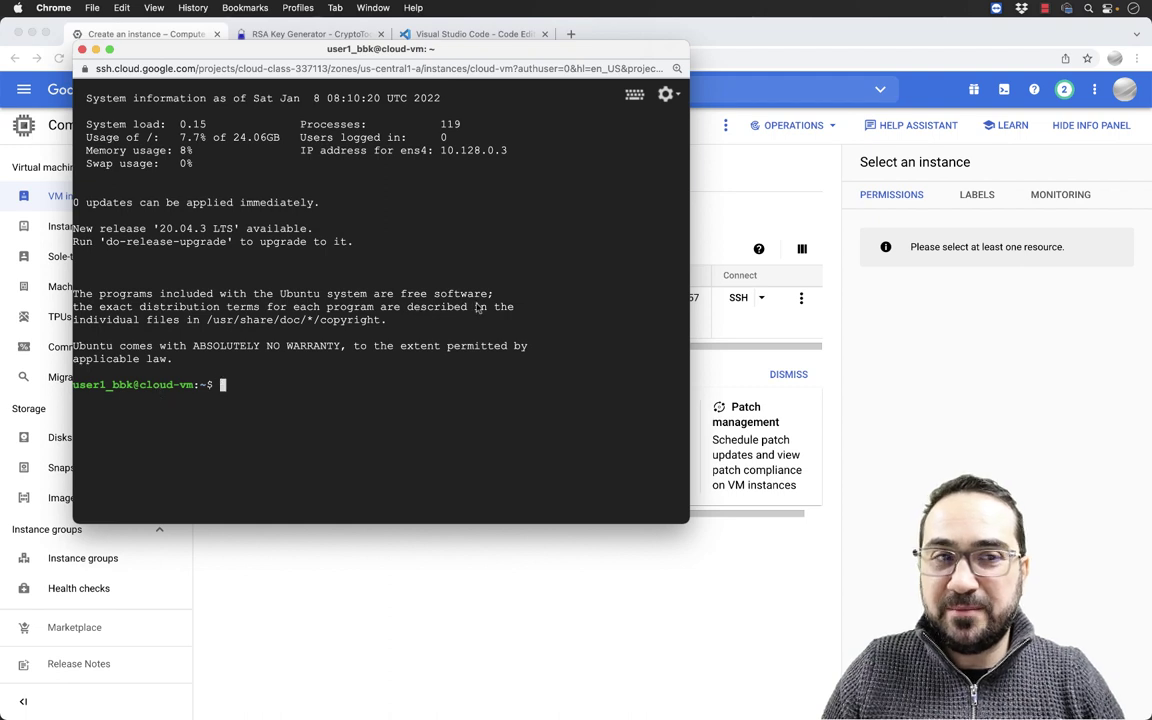
click(1122, 115)
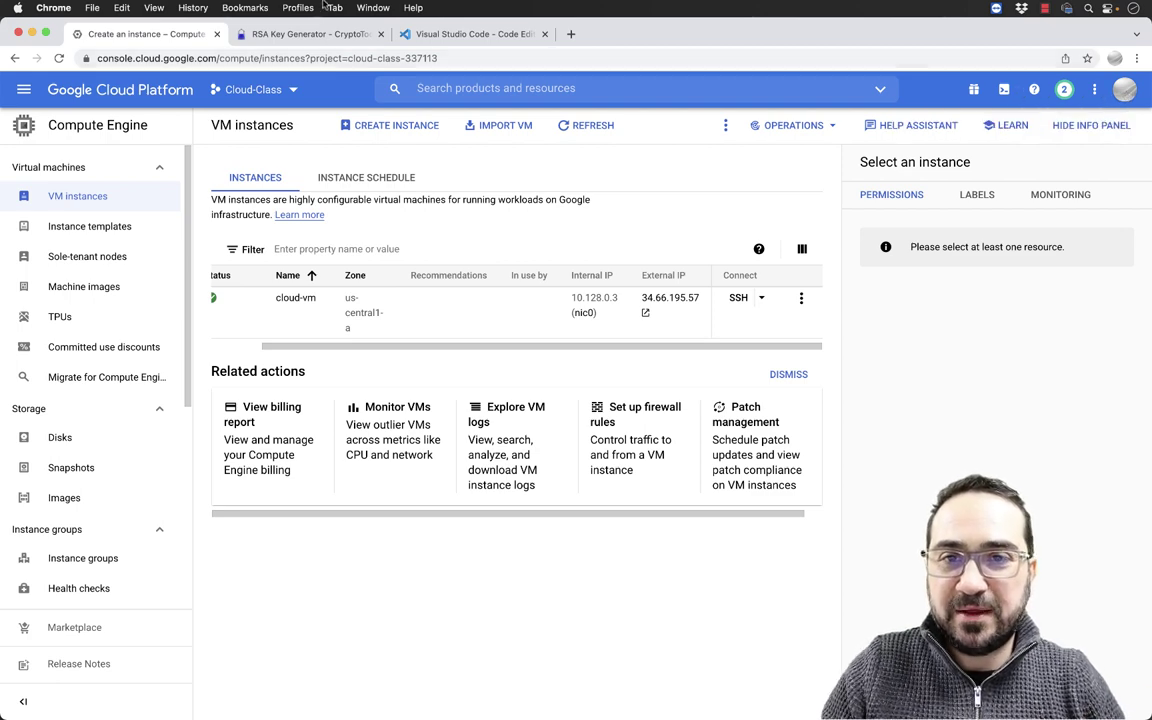
Bring the browser SSH window back to the front and list the home directories with ls /home/
click(373, 7)
click(404, 239)
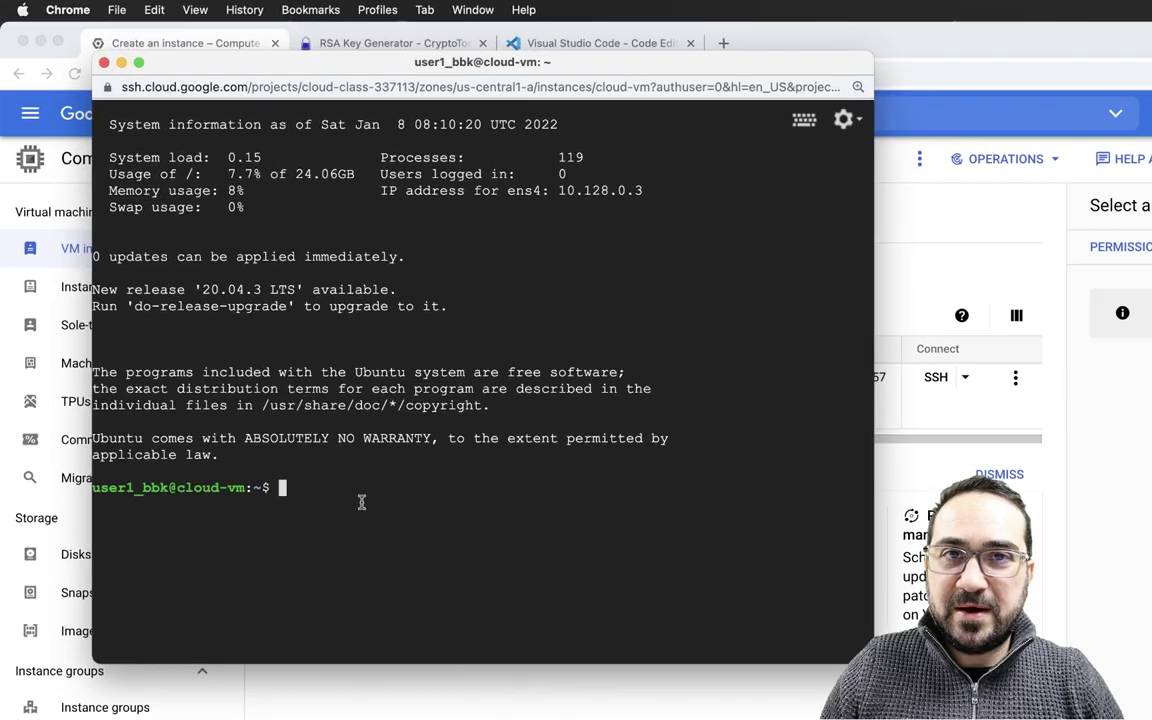
text(ls /home/)
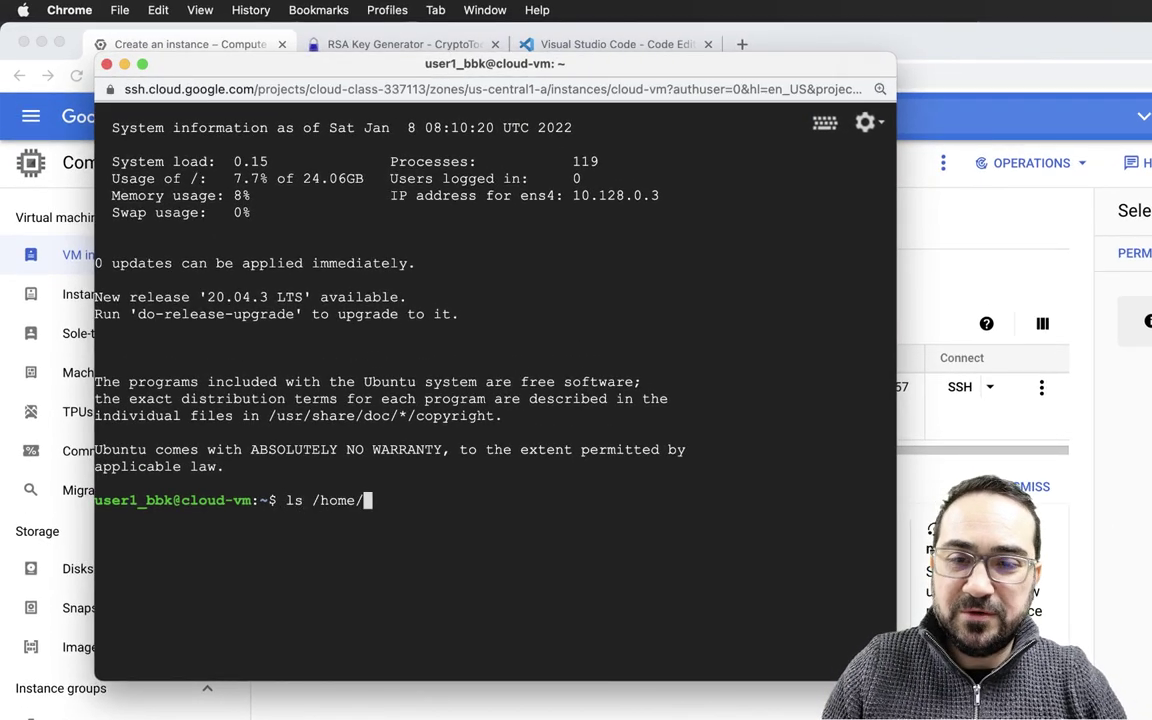
key(Return)
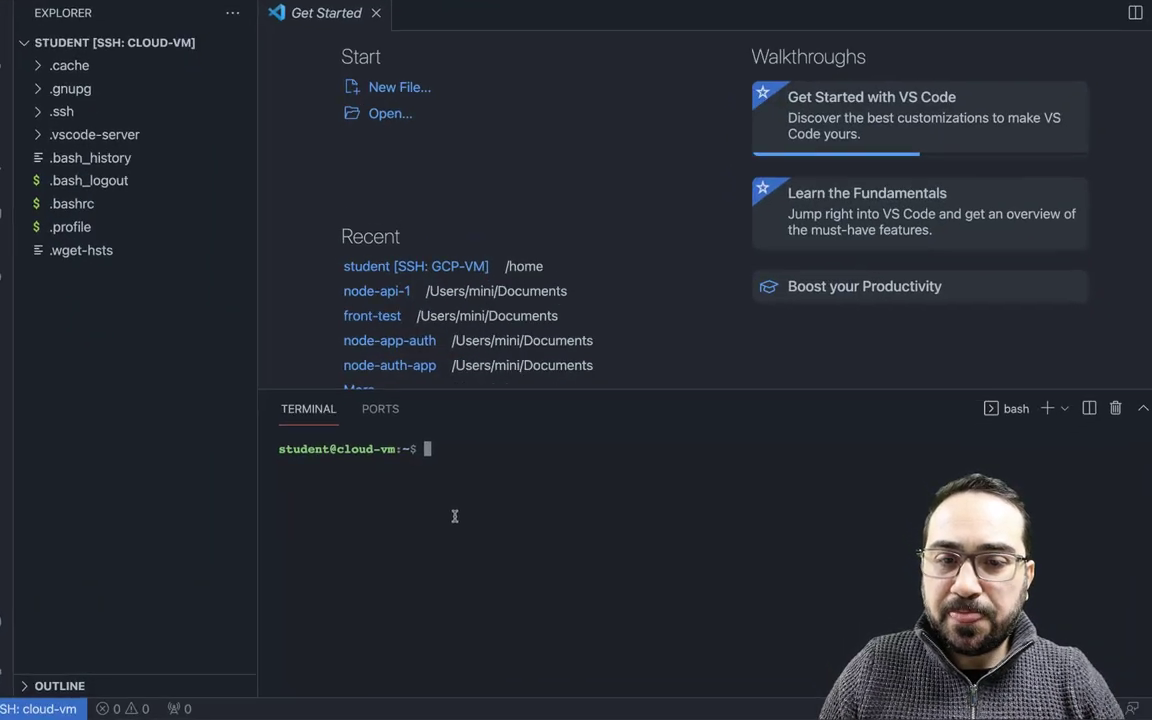
In the remote terminal, list the home folder, create a directory named test with mkdir, and list the folder again
text(s)
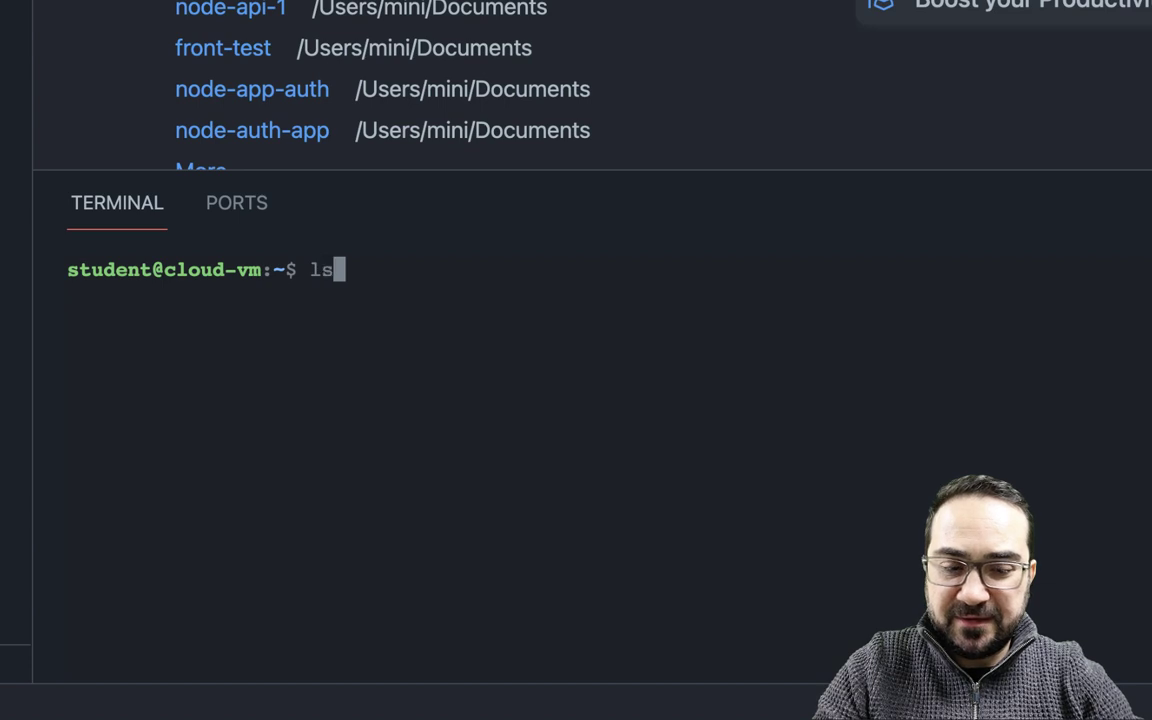
key(Return)
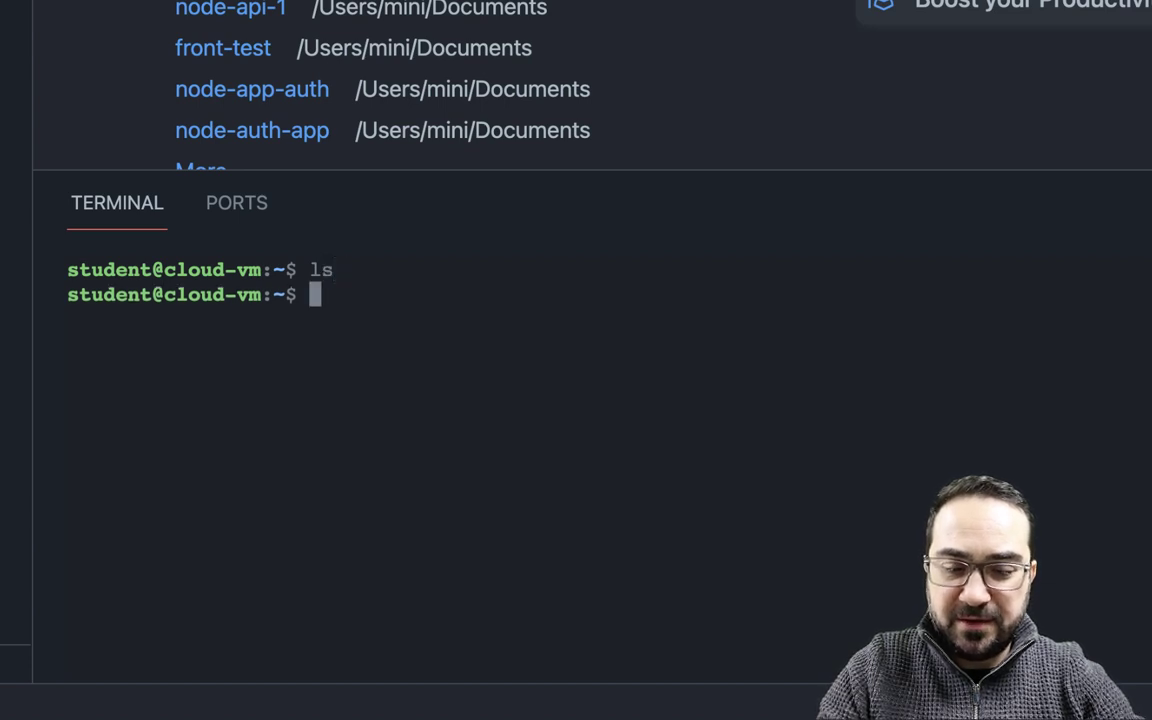
text(mkdir )
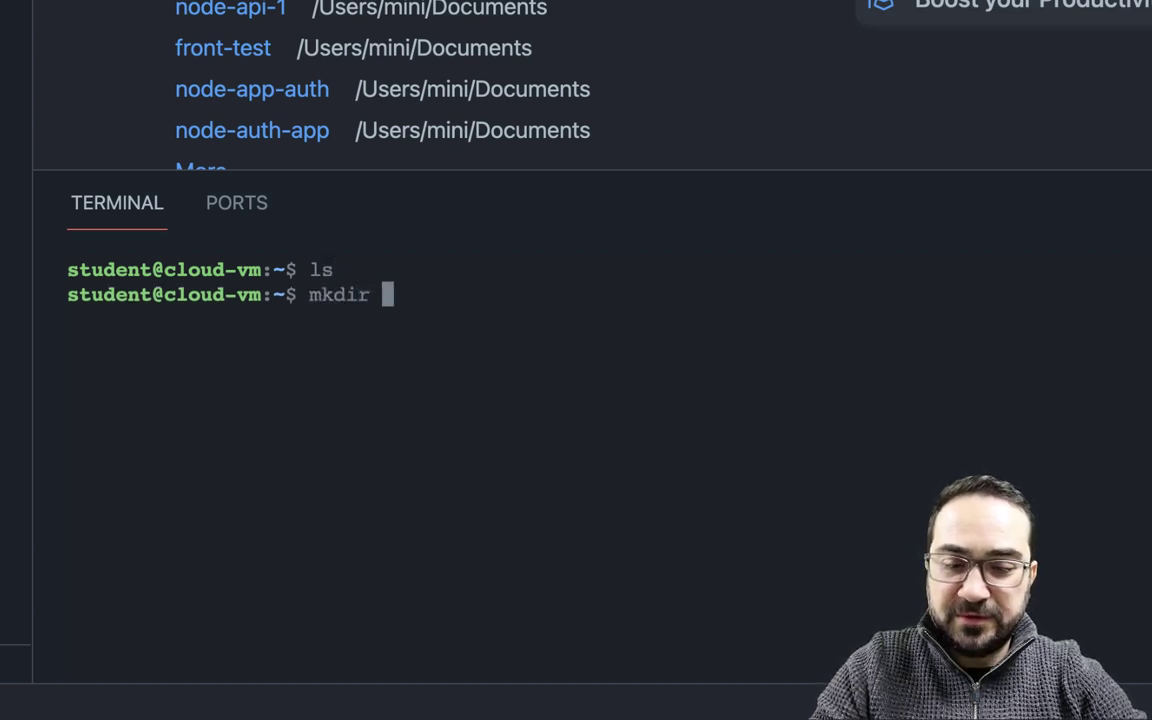
text(test)
key(Return)
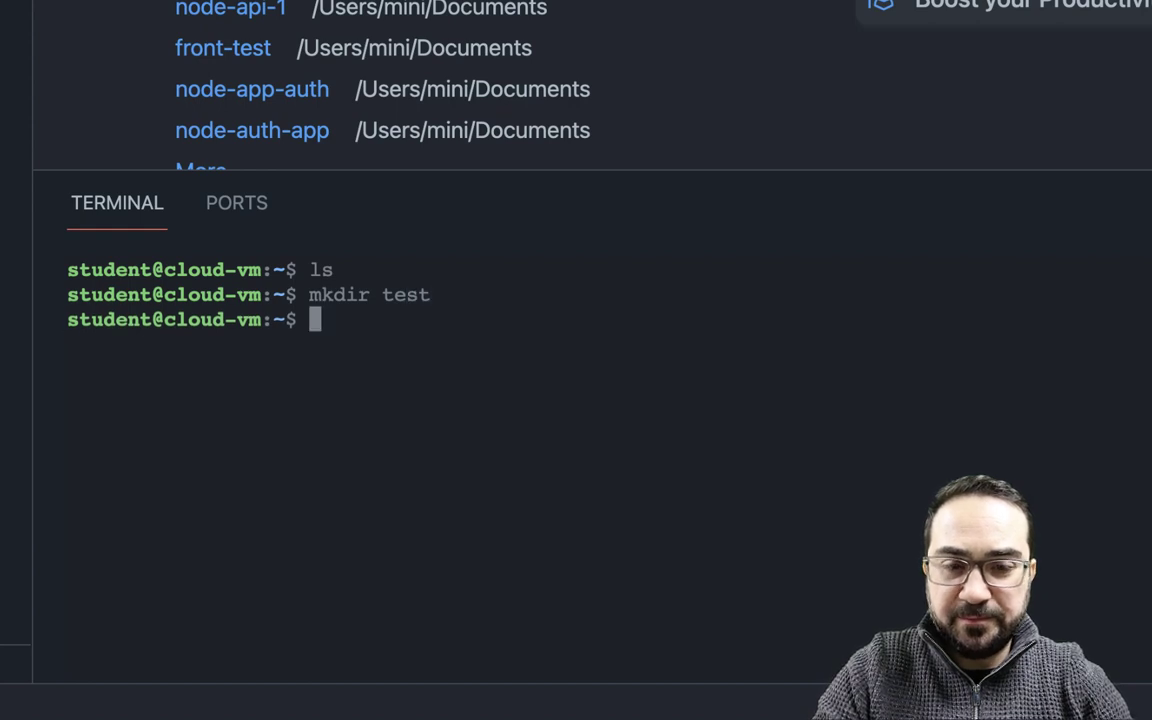
text(ls)
key(Return)
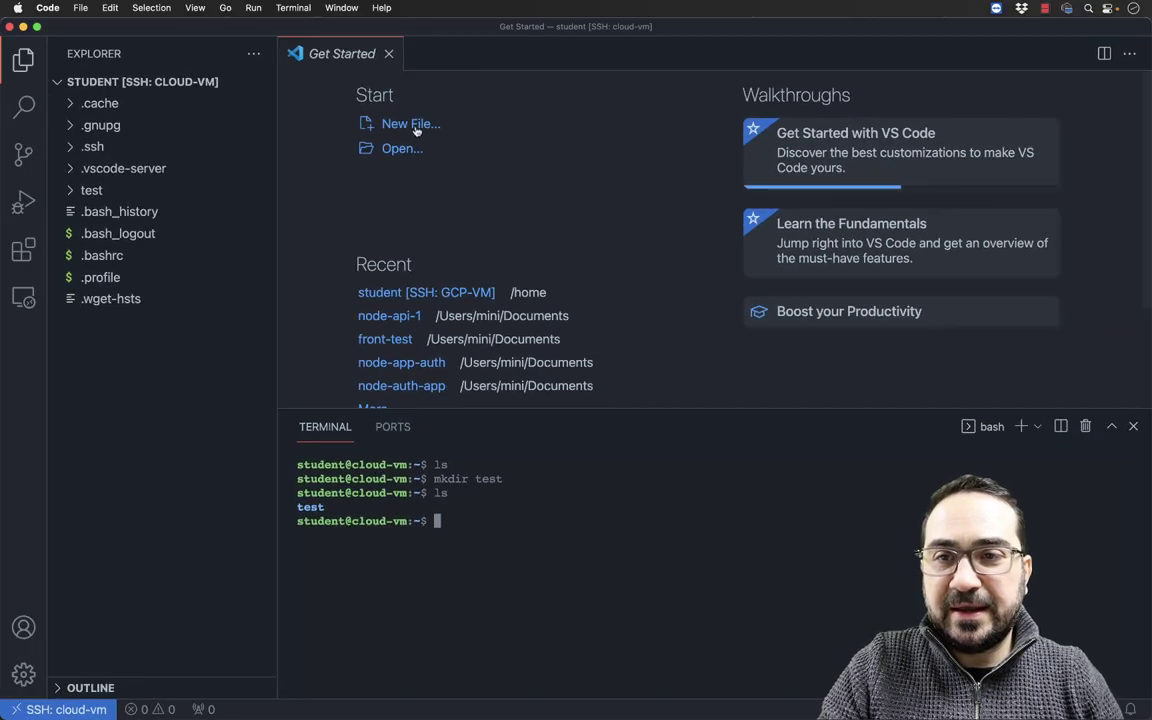
Create a new untitled file and enter the text "test file" in it
click(88, 6)
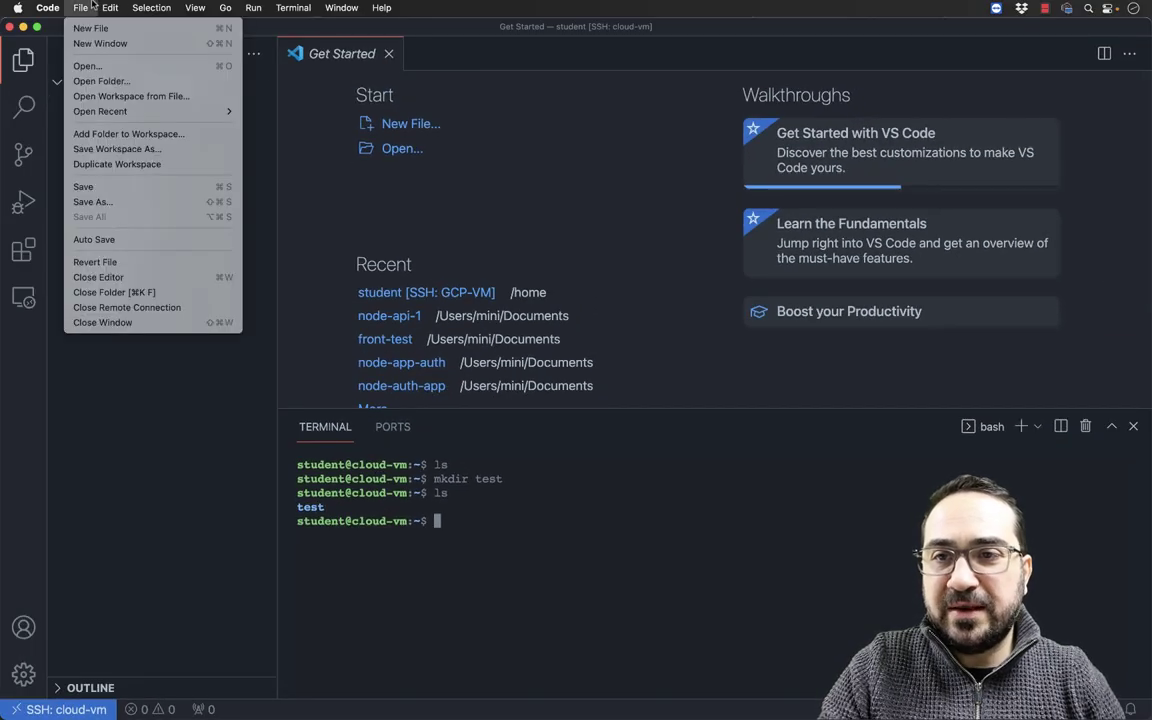
click(388, 121)
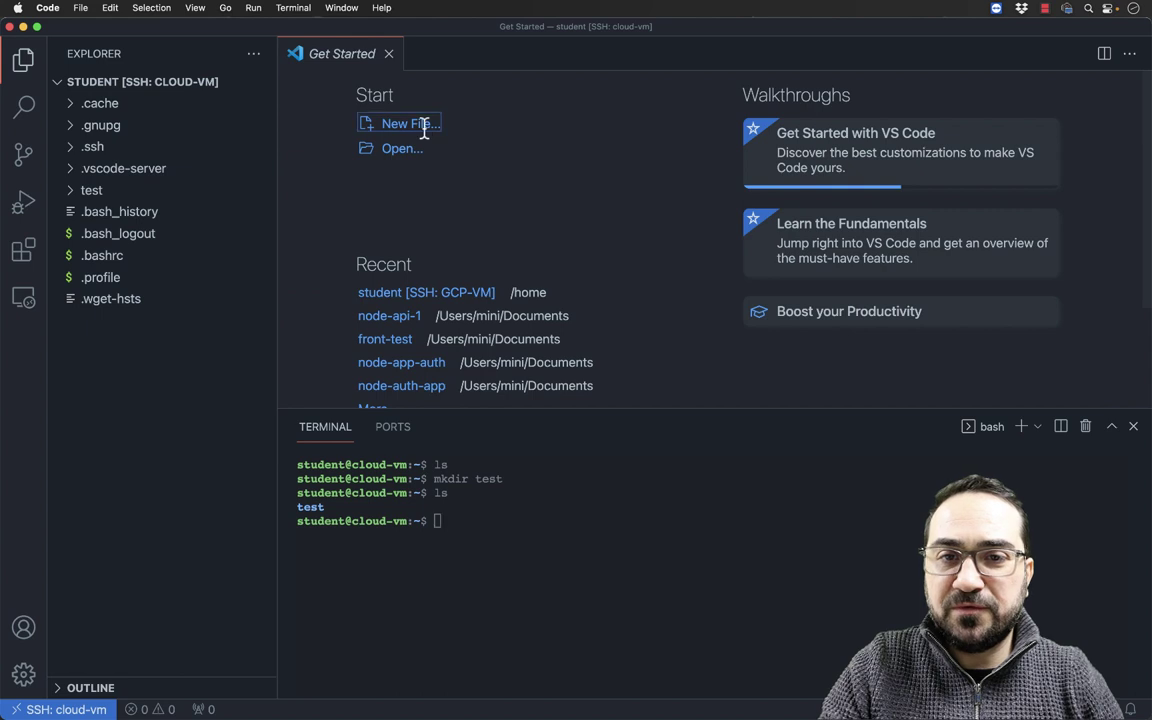
click(395, 123)
text(te)
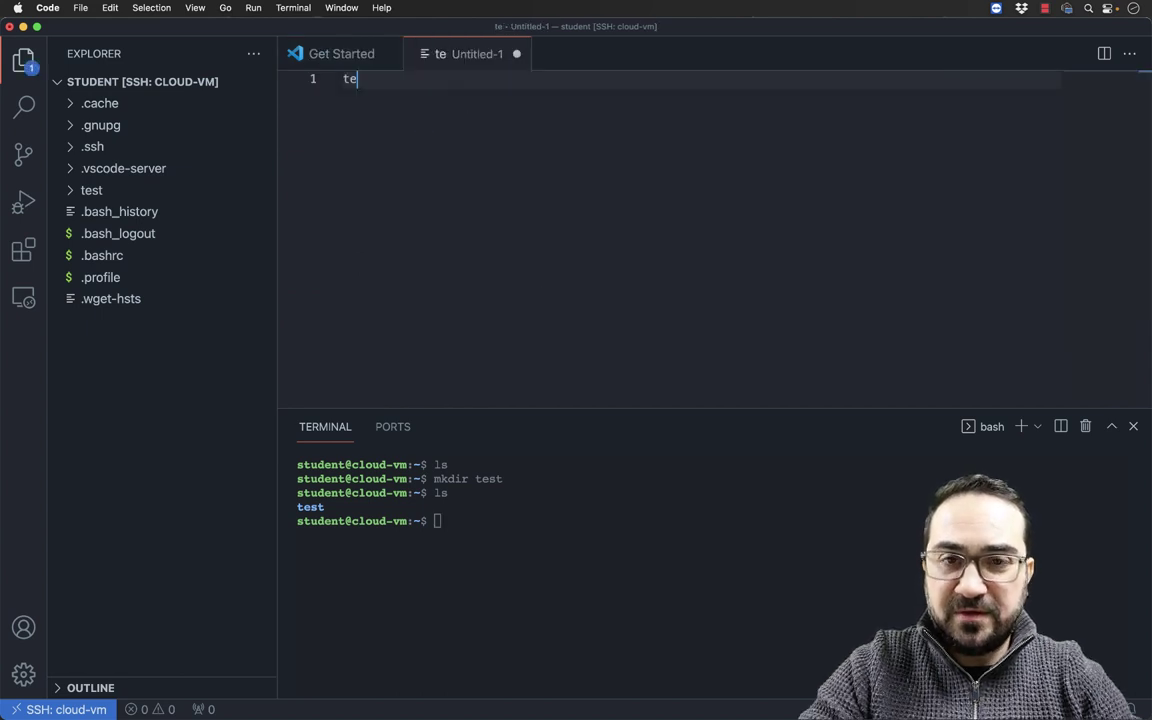
text(st file)
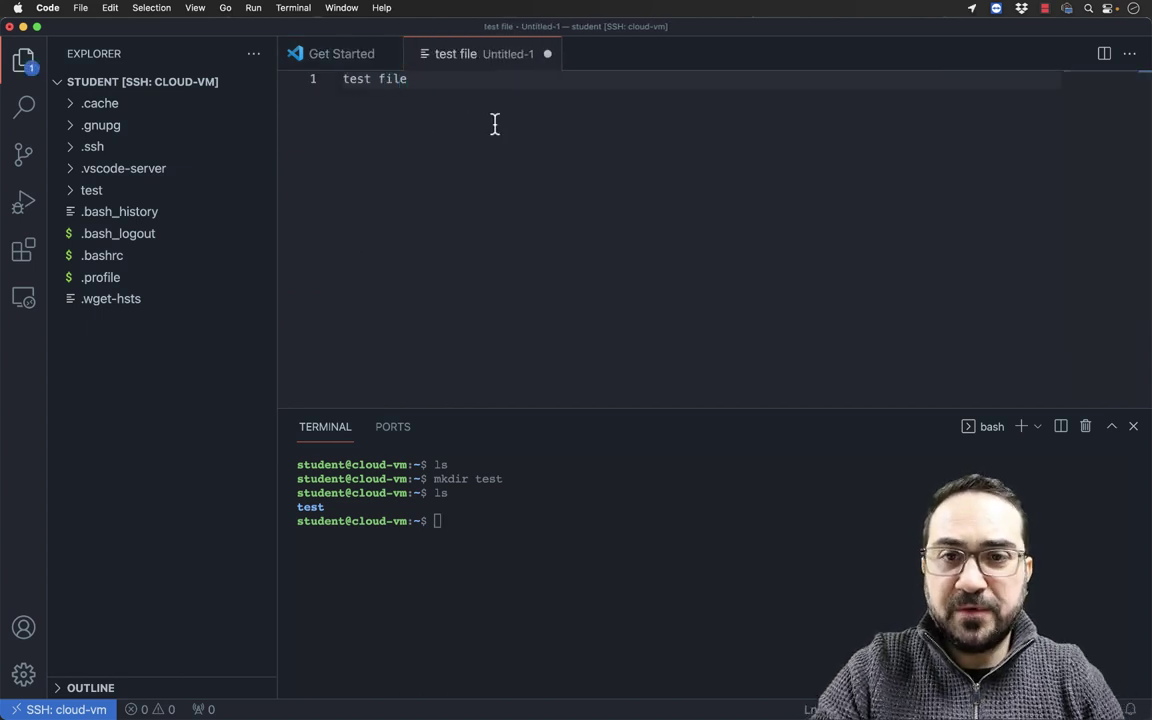
Save the new file on the remote machine as /home/student/test/test.txt
click(80, 7)
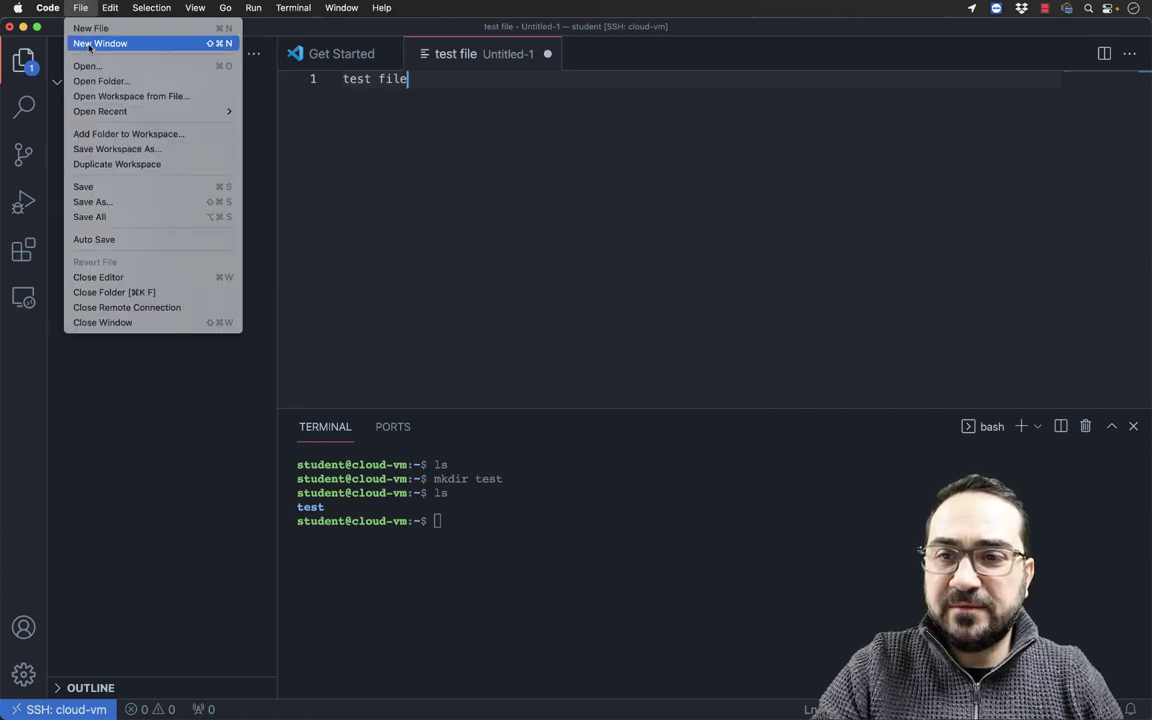
click(92, 201)
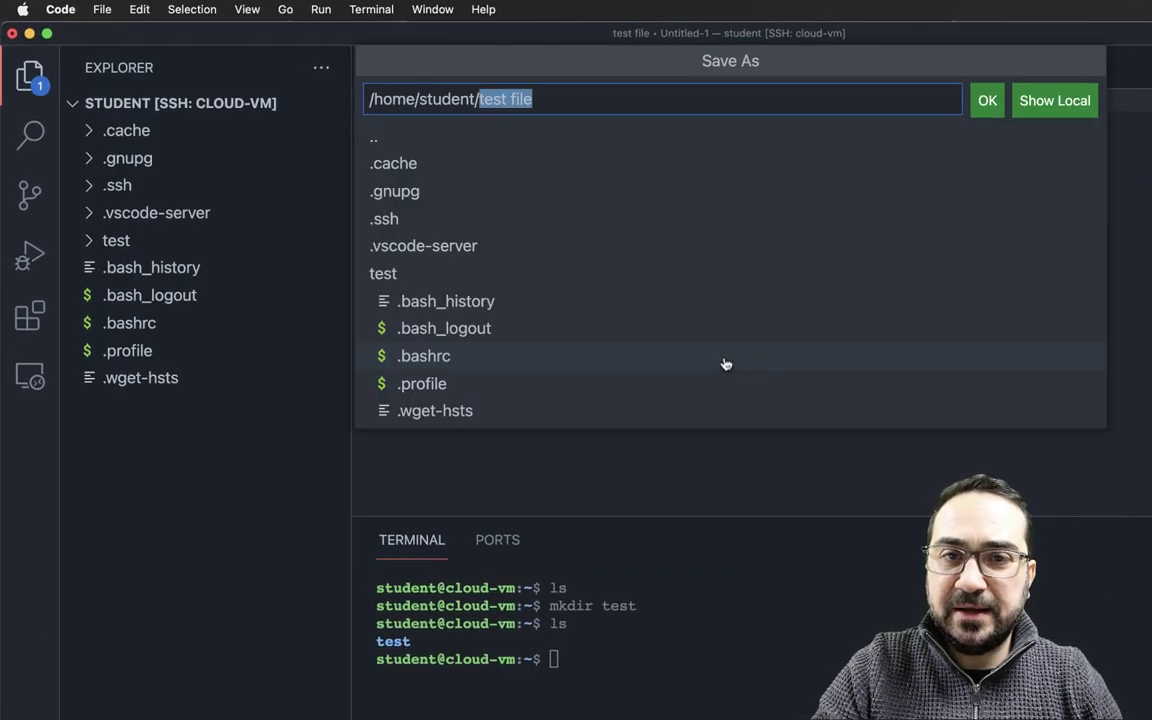
text(test/)
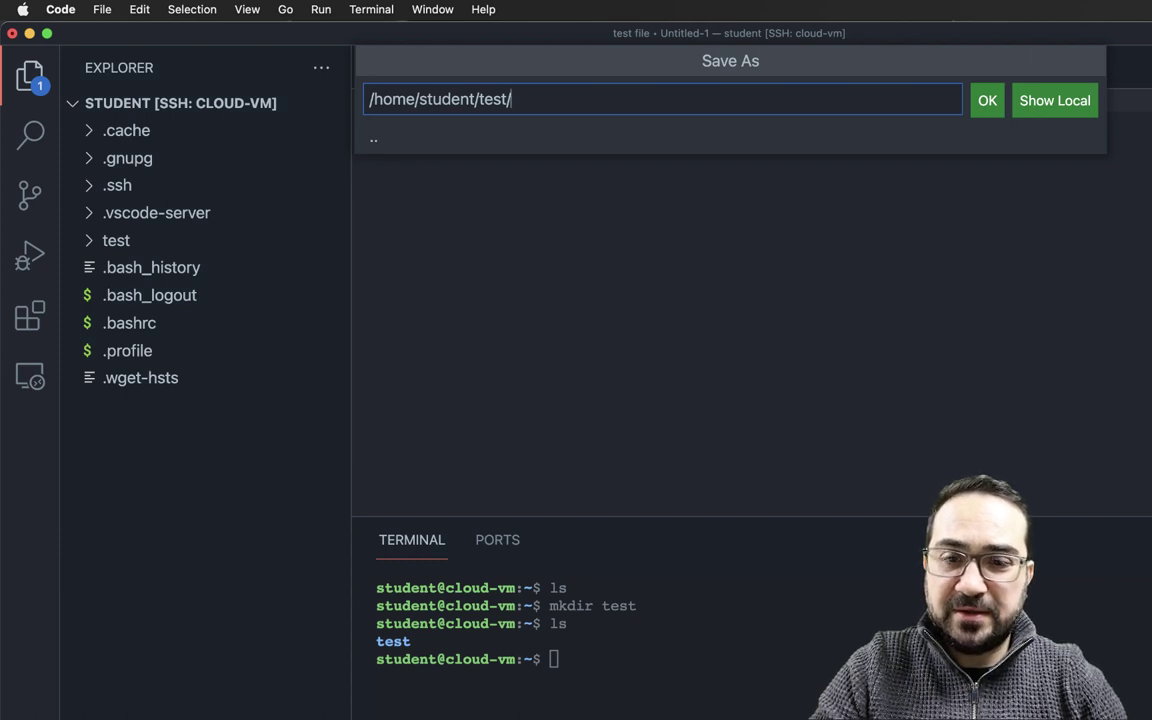
text(test)
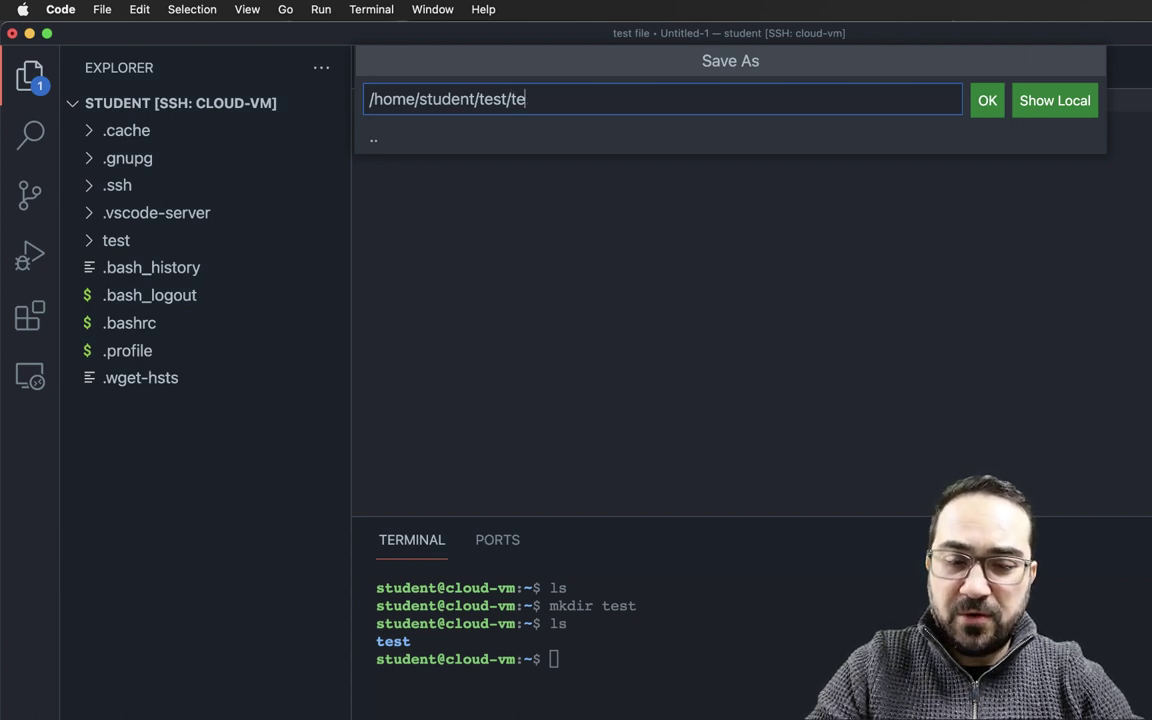
text(.txt)
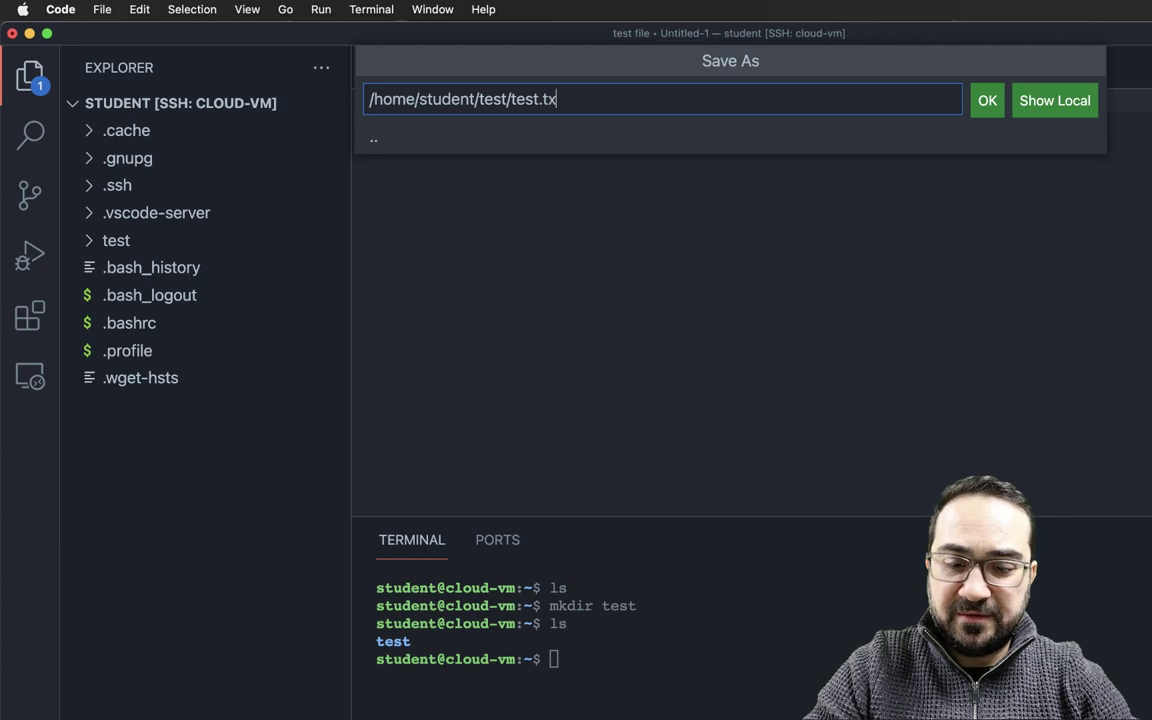
click(987, 100)
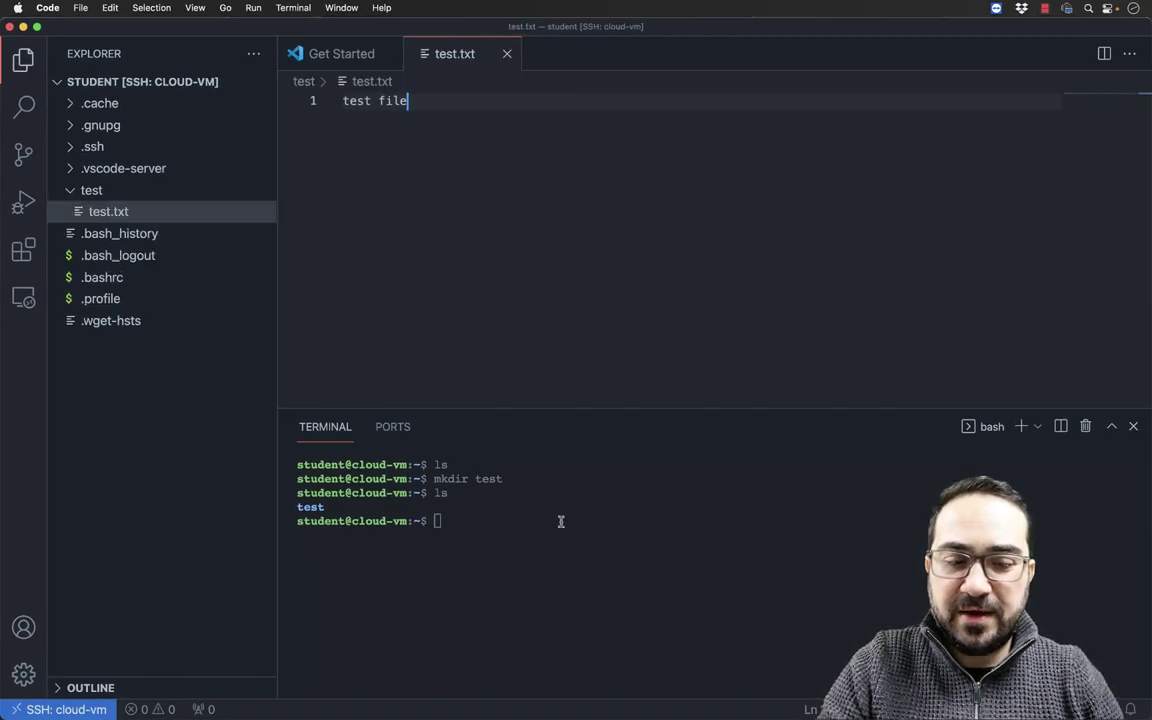
List the contents of the test directory in the remote terminal with ls test/
text(s)
key(BackSpace)
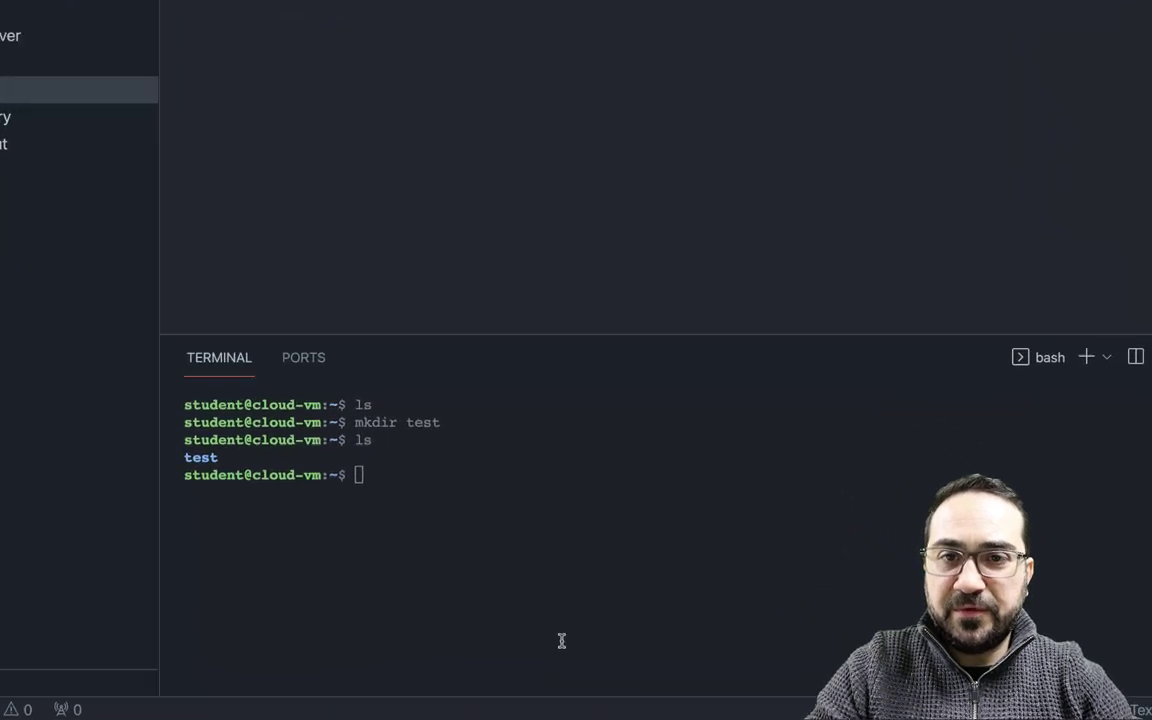
text(ls /h)
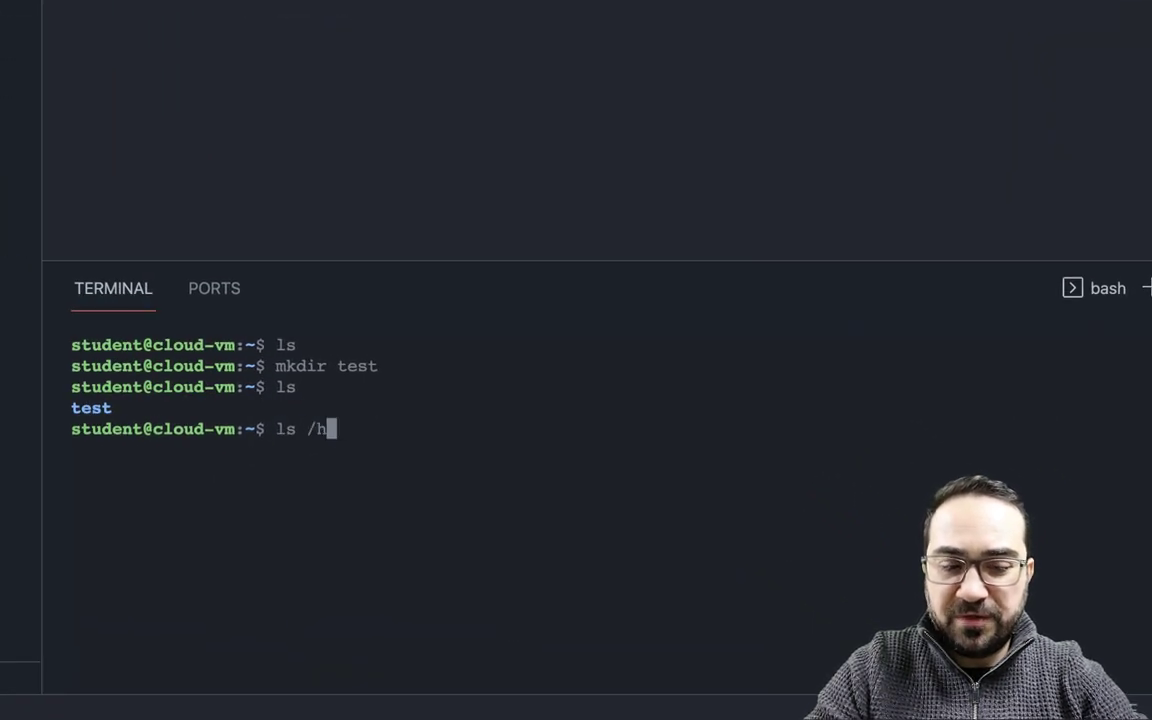
key(BackSpace)
text(te)
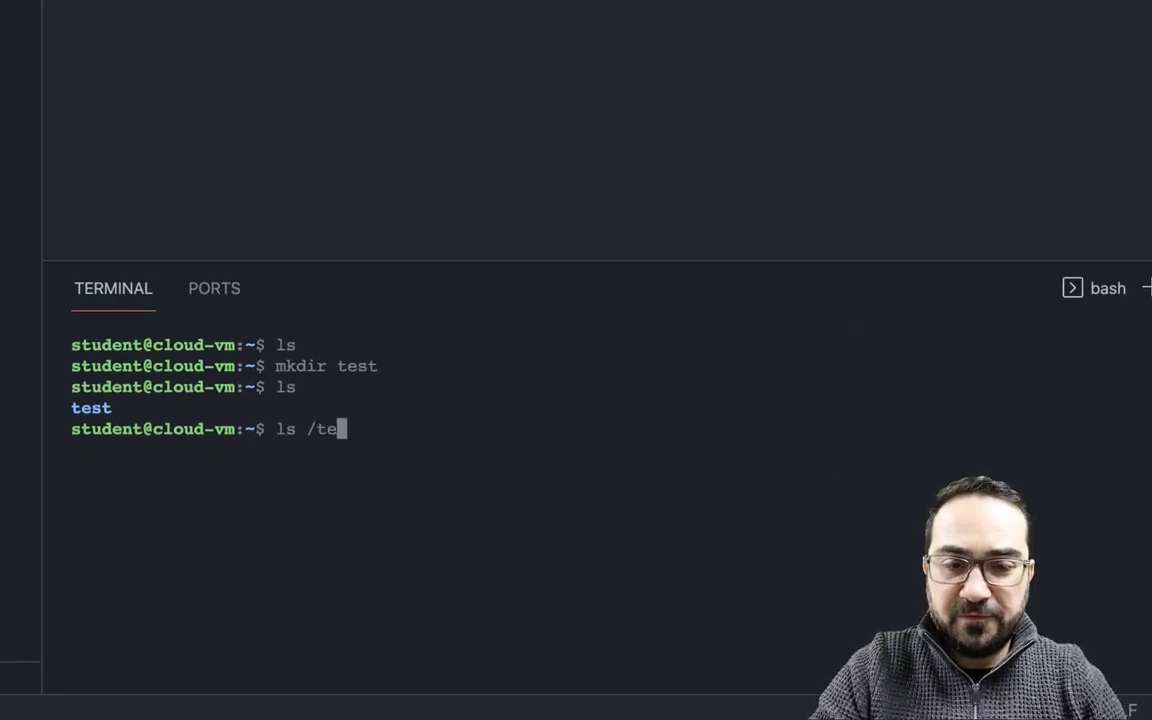
key(BackSpace)
key(BackSpace)
key(BackSpace)
text(te)
key(Tab)
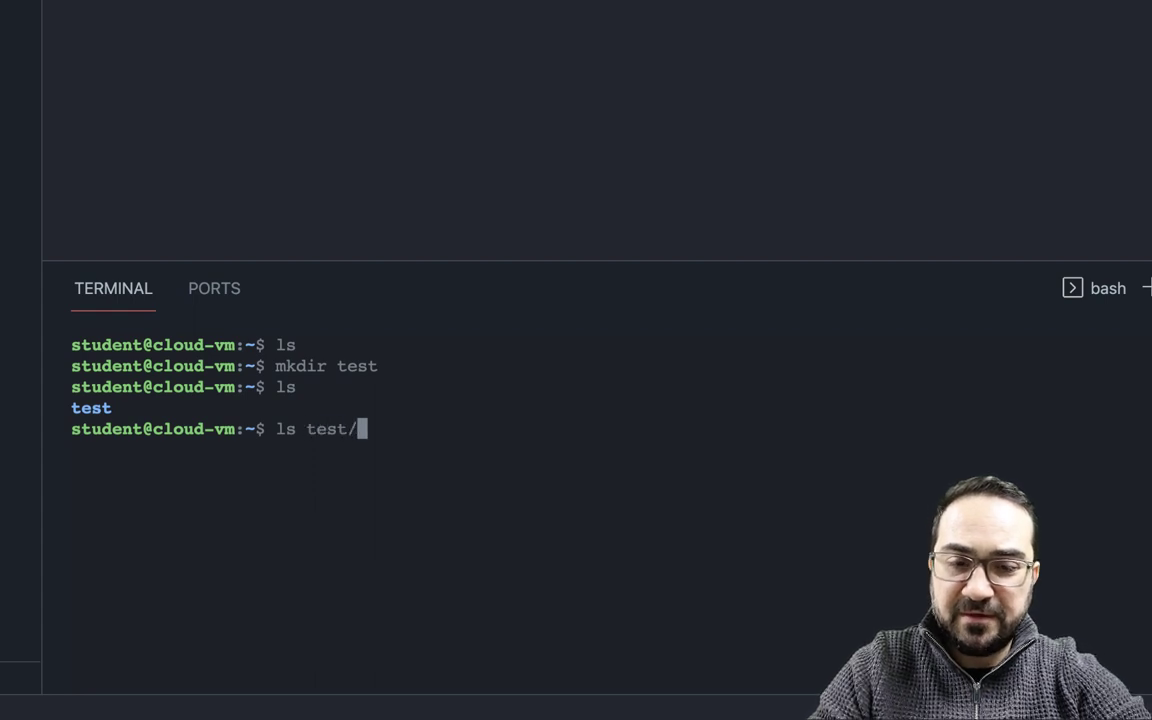
key(Return)
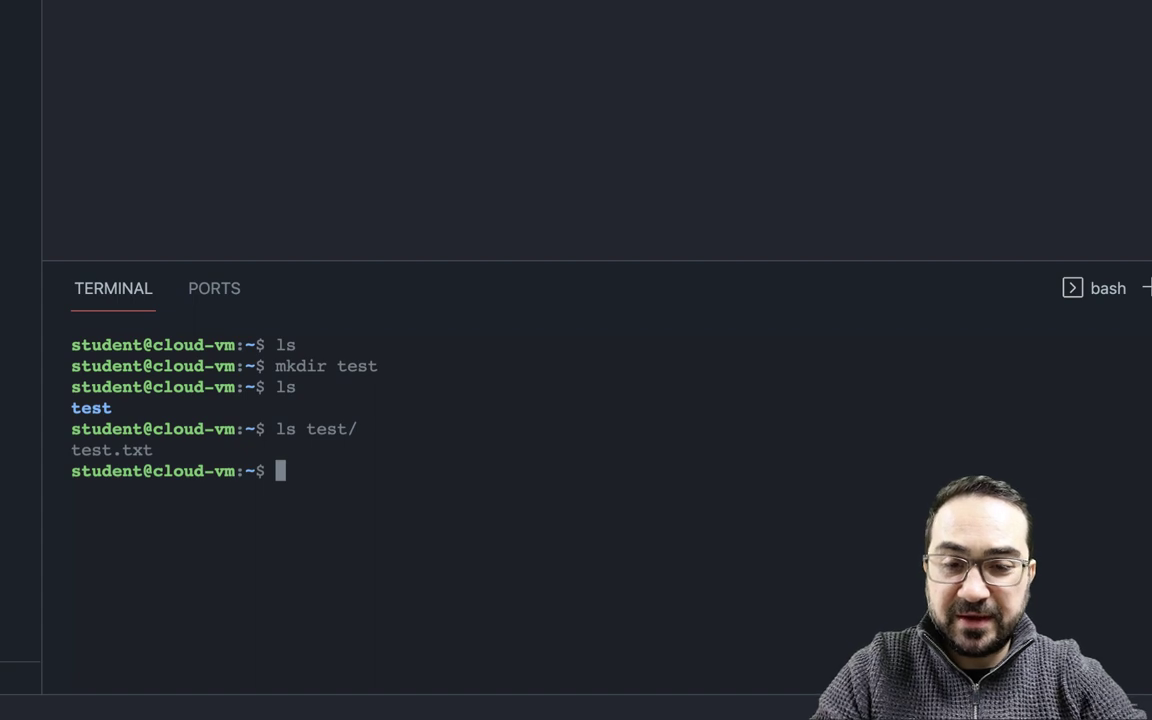
Print the contents of the saved text file in the terminal with cat test/test.txt
text(cat t)
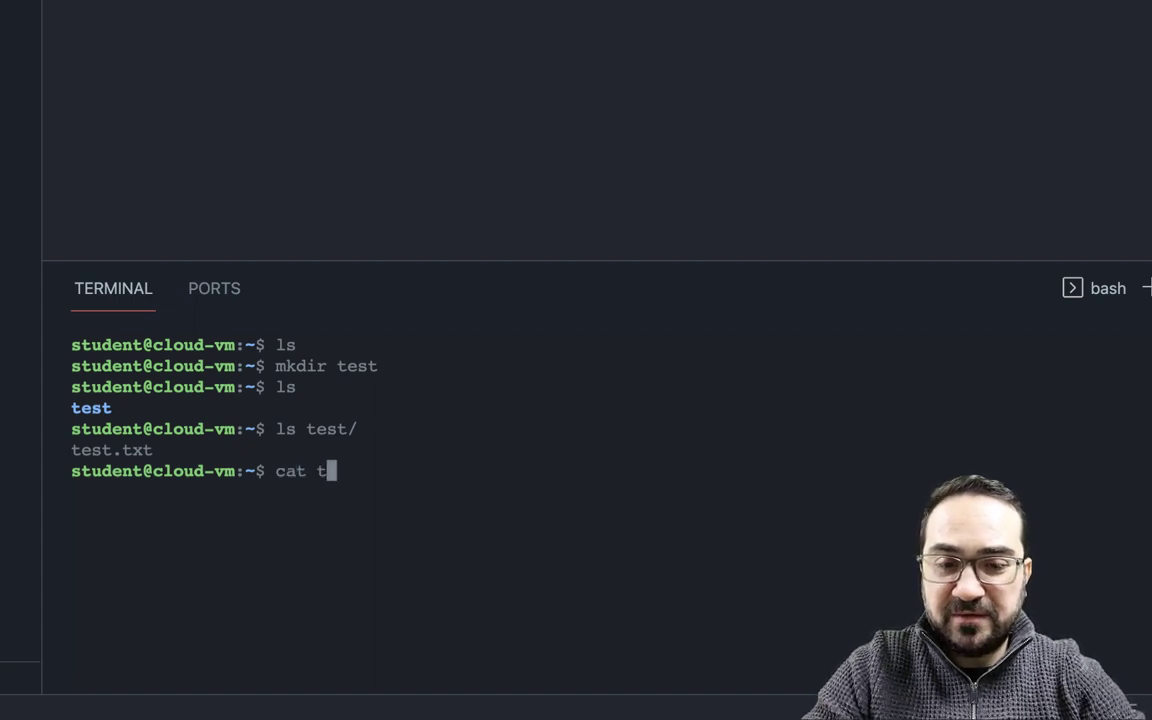
key(Tab)
text(te)
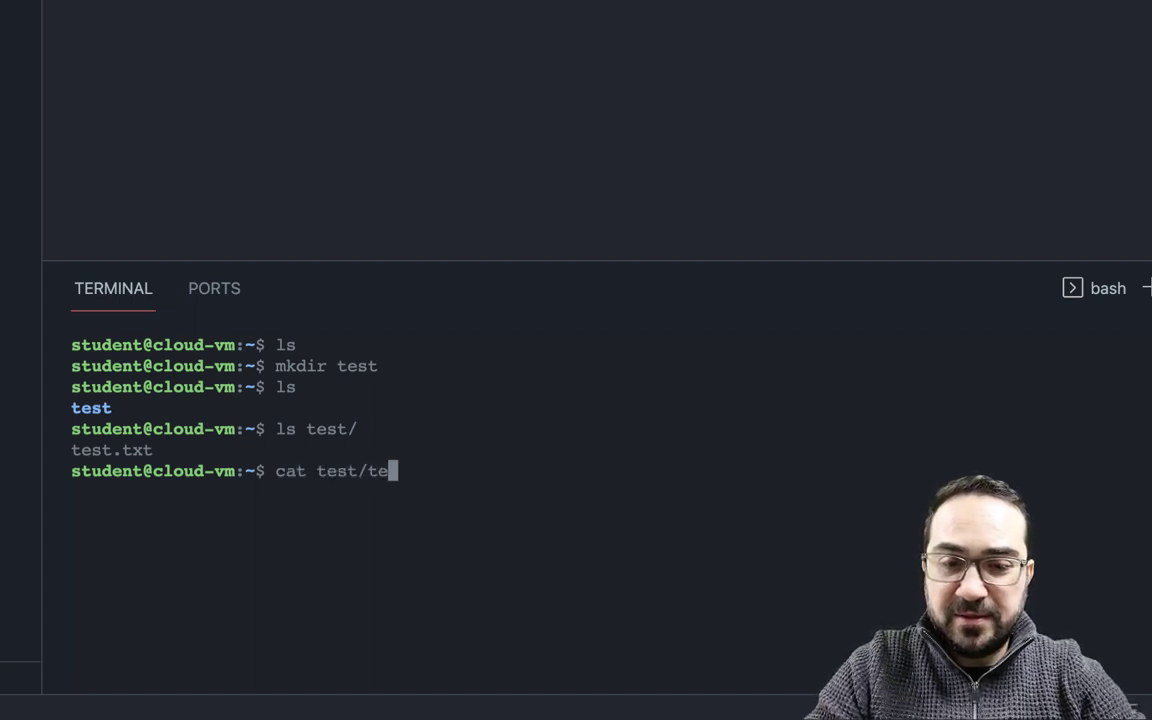
key(Tab)
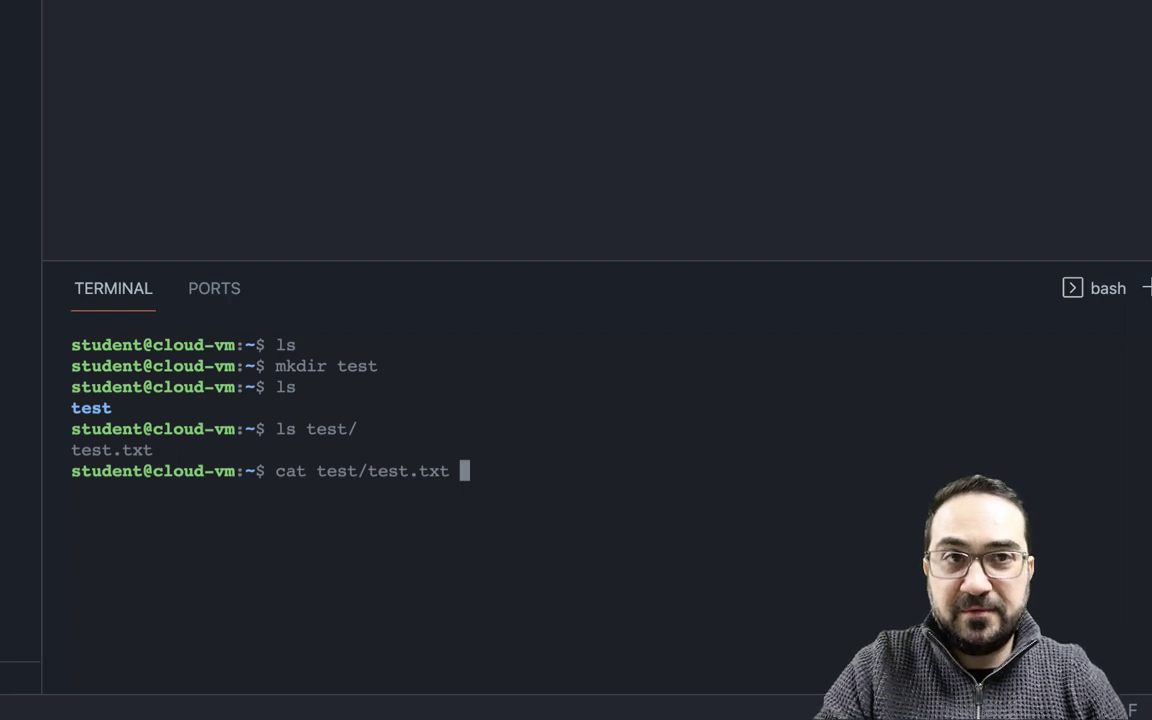
key(Return)
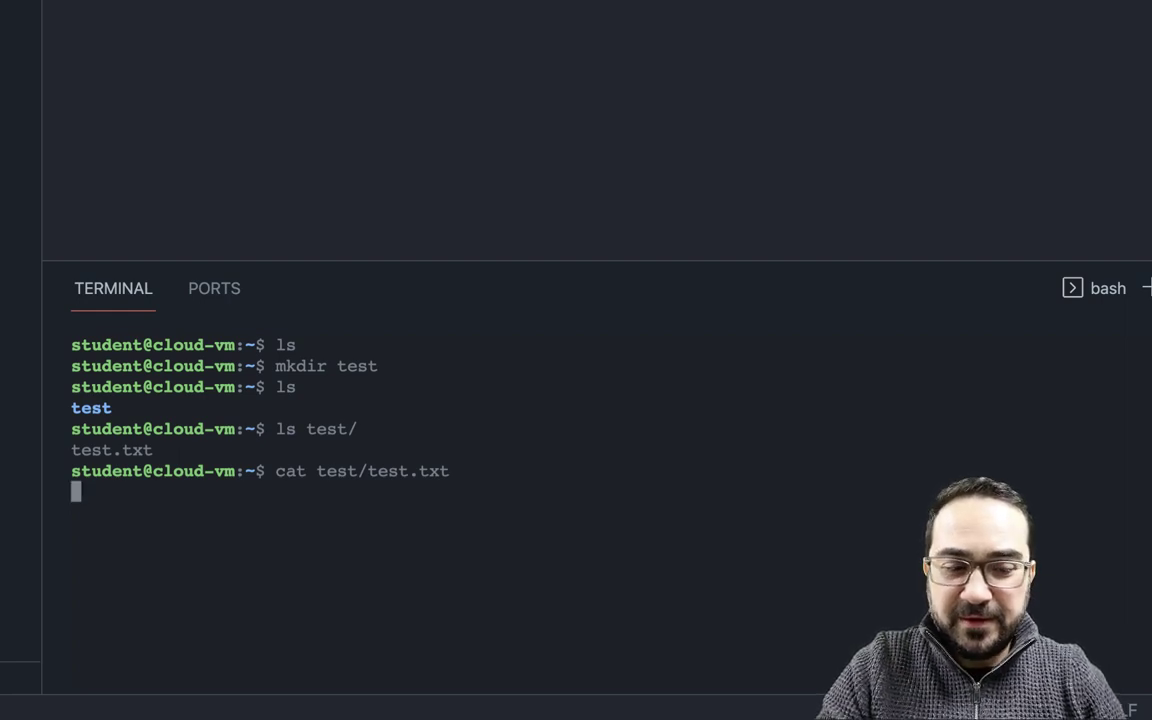